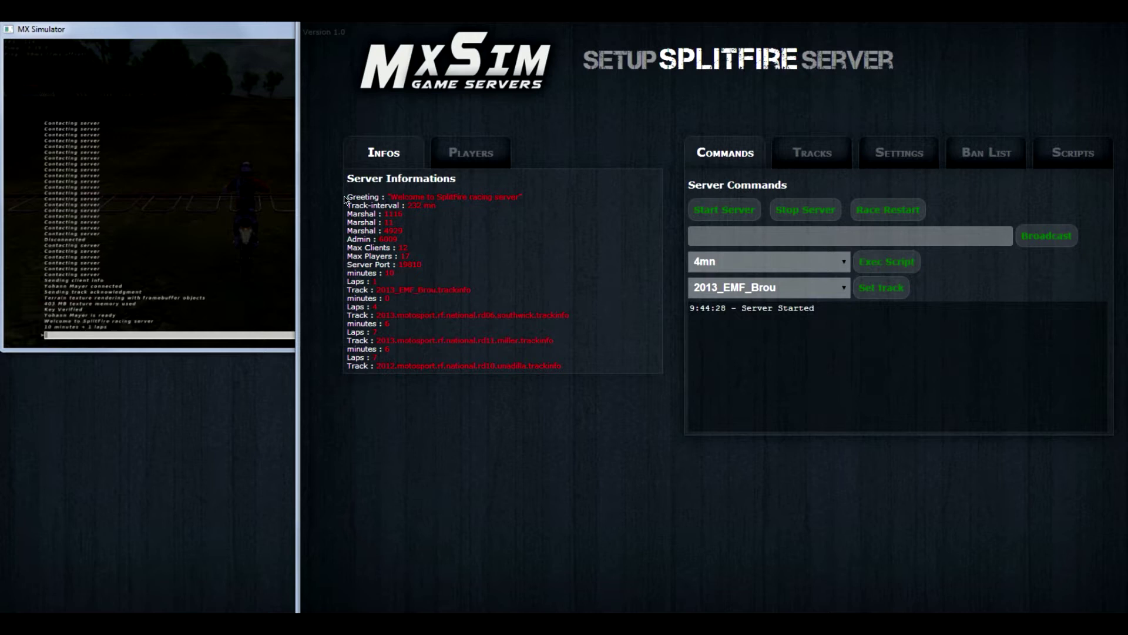
Step: Kick the only connected player from the Players list
drag(345, 200, 597, 374)
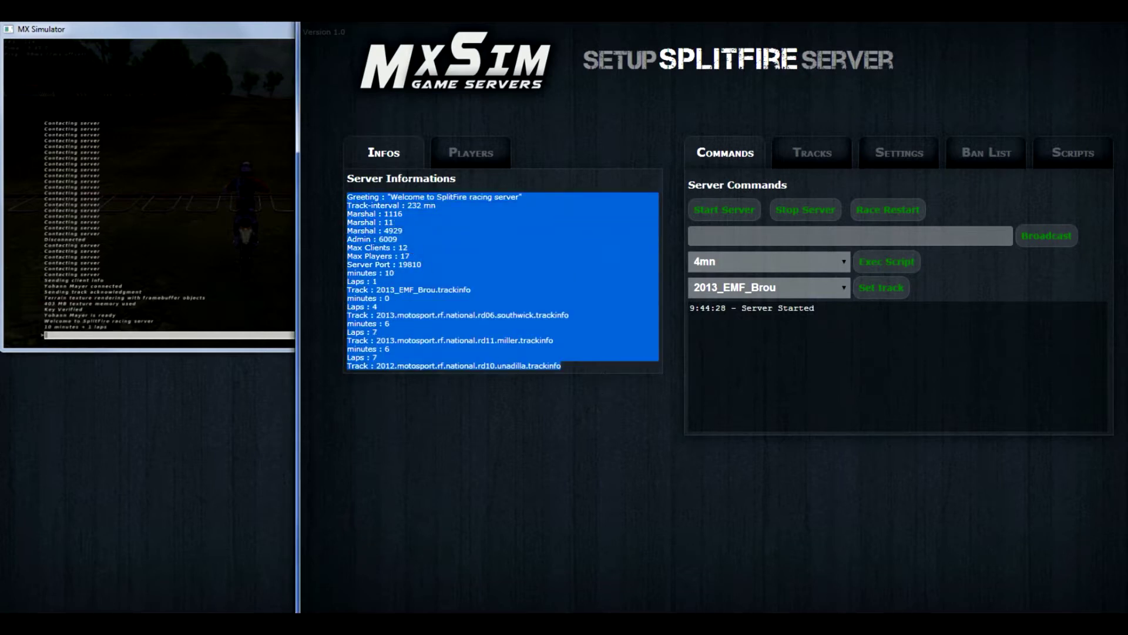
click(435, 299)
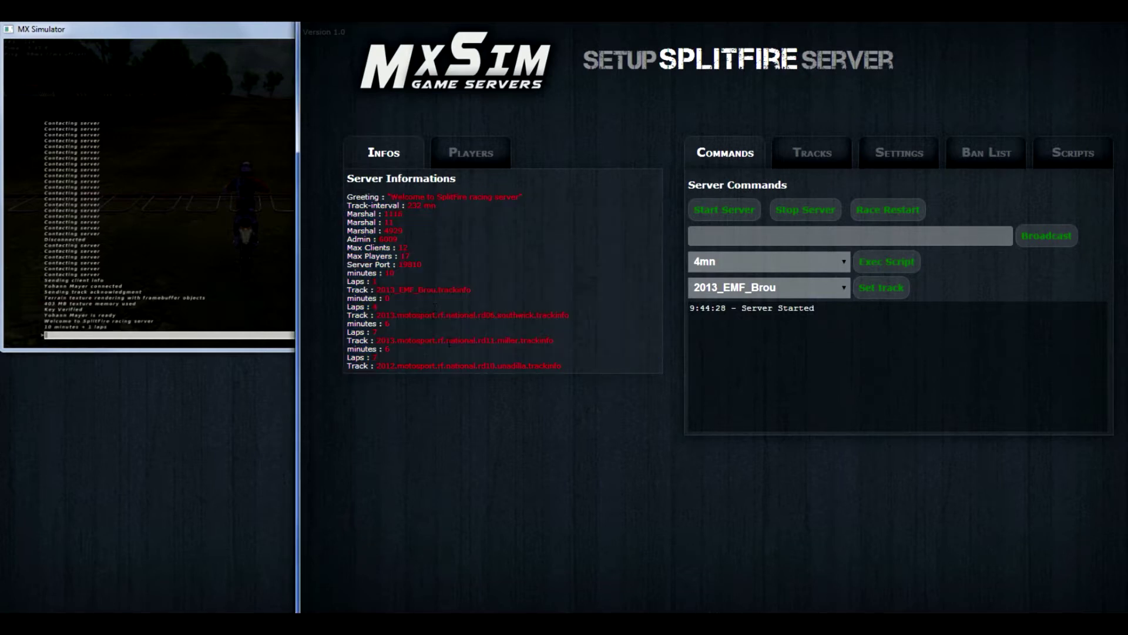
click(467, 155)
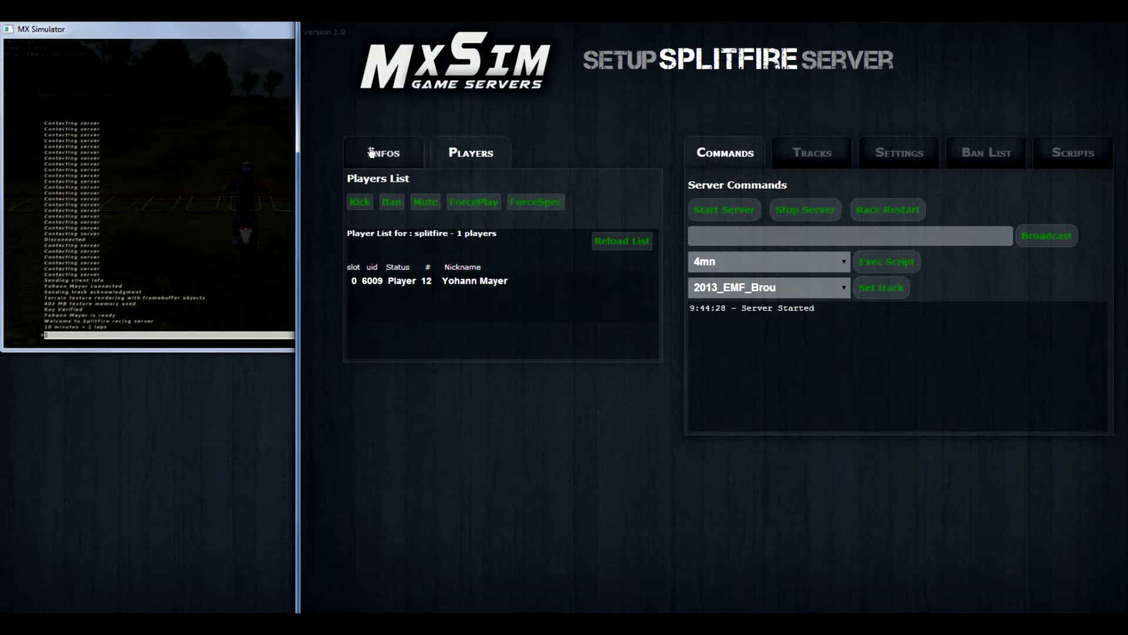
click(429, 282)
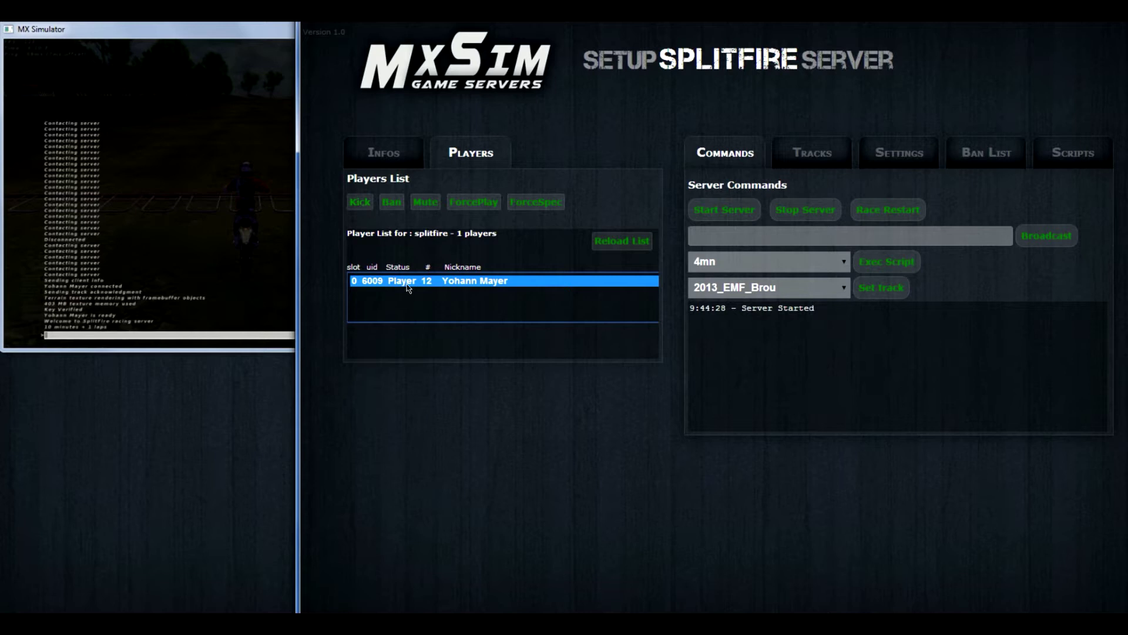
click(361, 203)
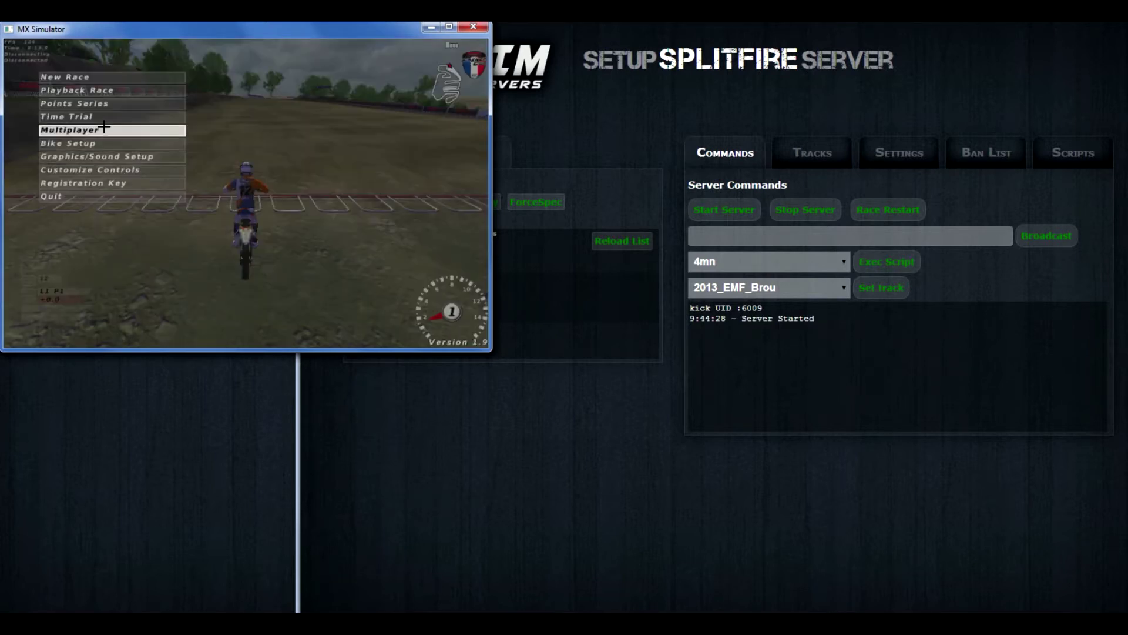
Step: Rejoin the server from the game's Multiplayer menu and reload the player list
click(104, 127)
click(97, 75)
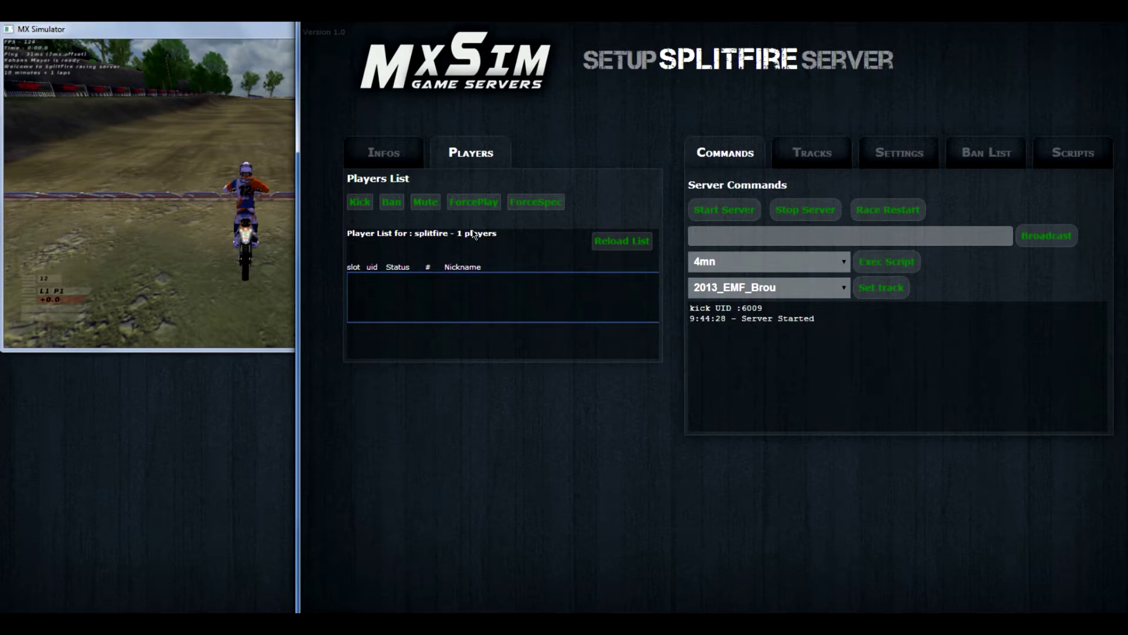
click(623, 243)
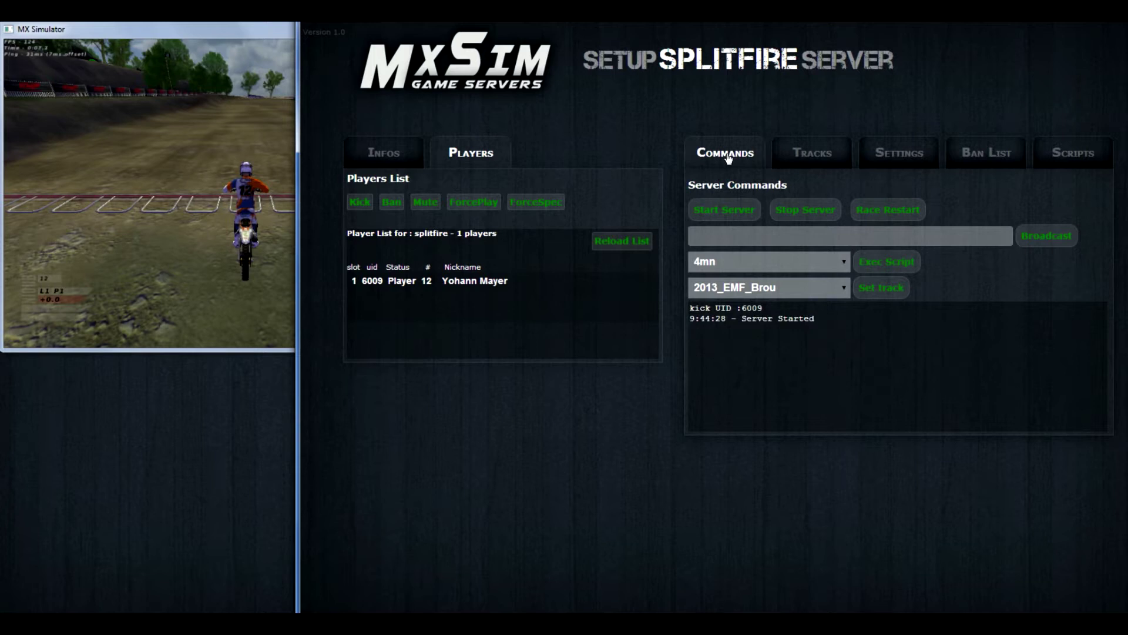
Step: Stop the server, then start it again
click(708, 210)
click(805, 213)
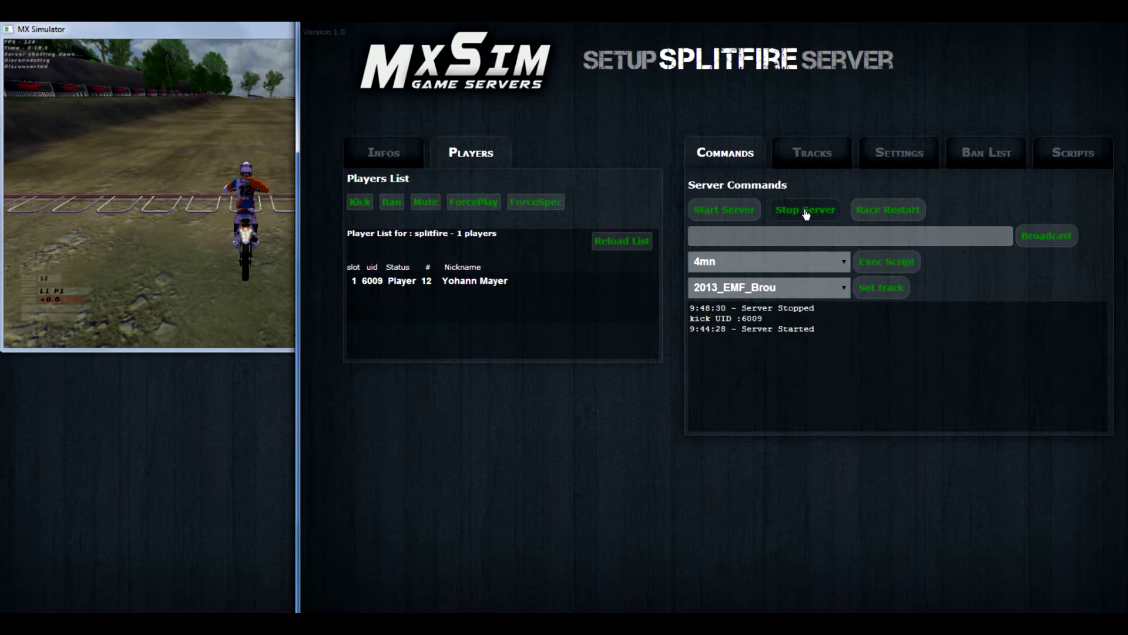
click(57, 71)
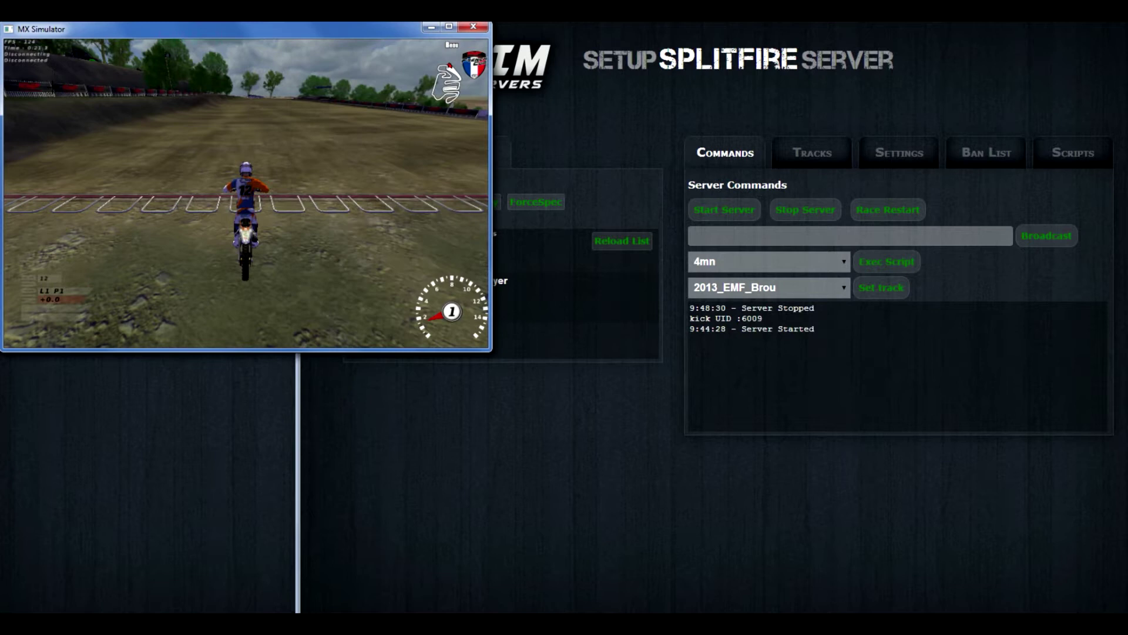
click(864, 409)
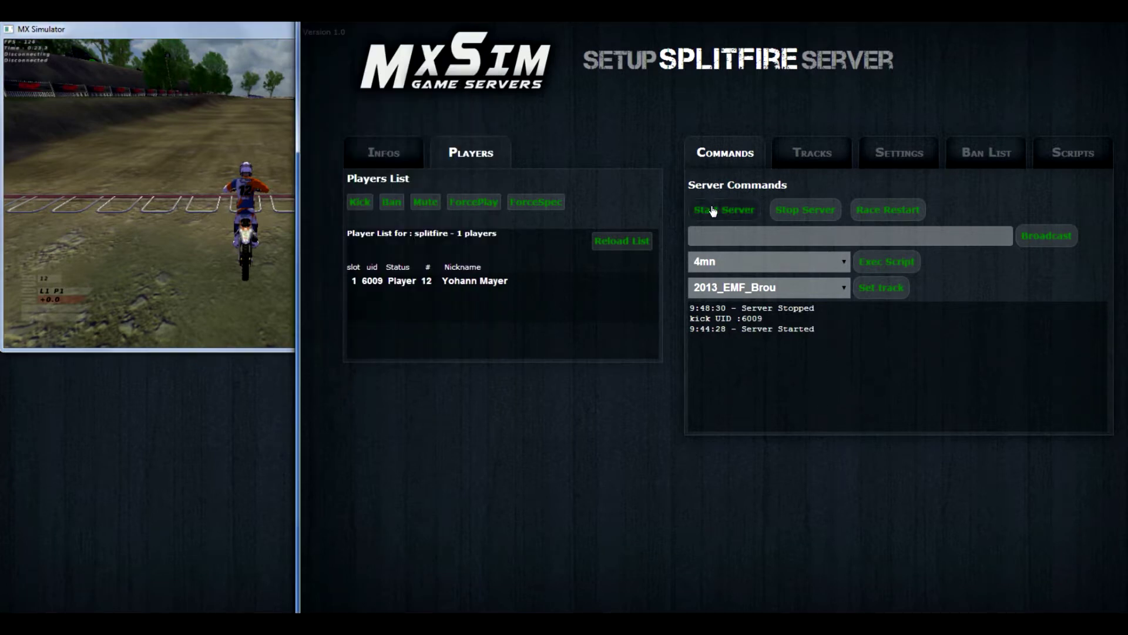
click(713, 211)
Step: Reconnect the game through Multiplayer > Connect, then restart the race
click(213, 194)
key(Escape)
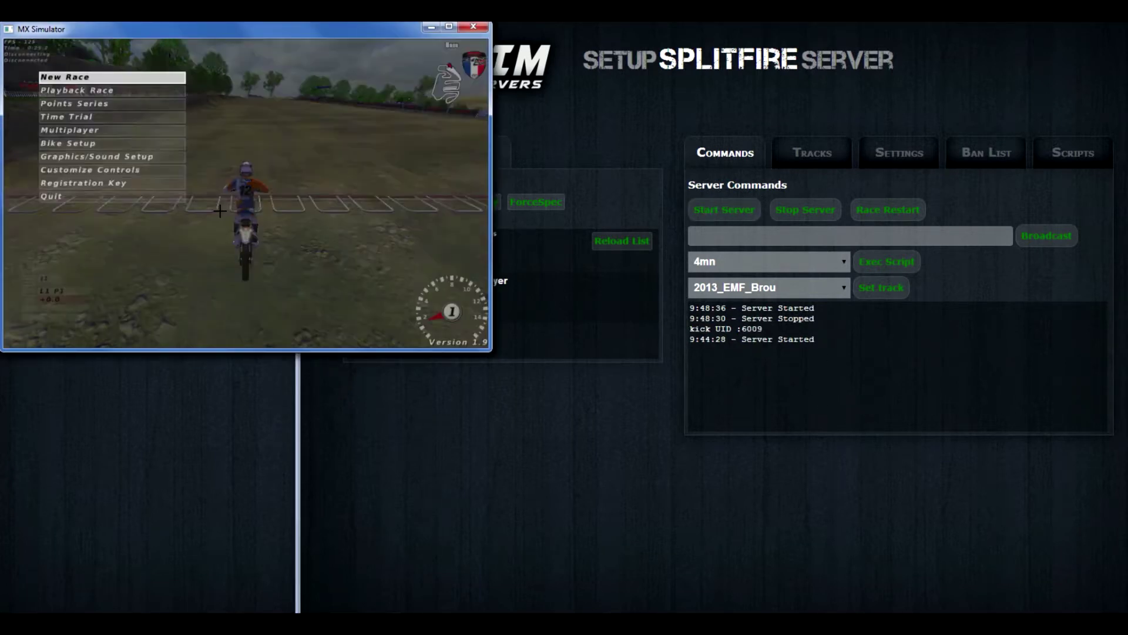
click(143, 131)
key(Down)
key(Return)
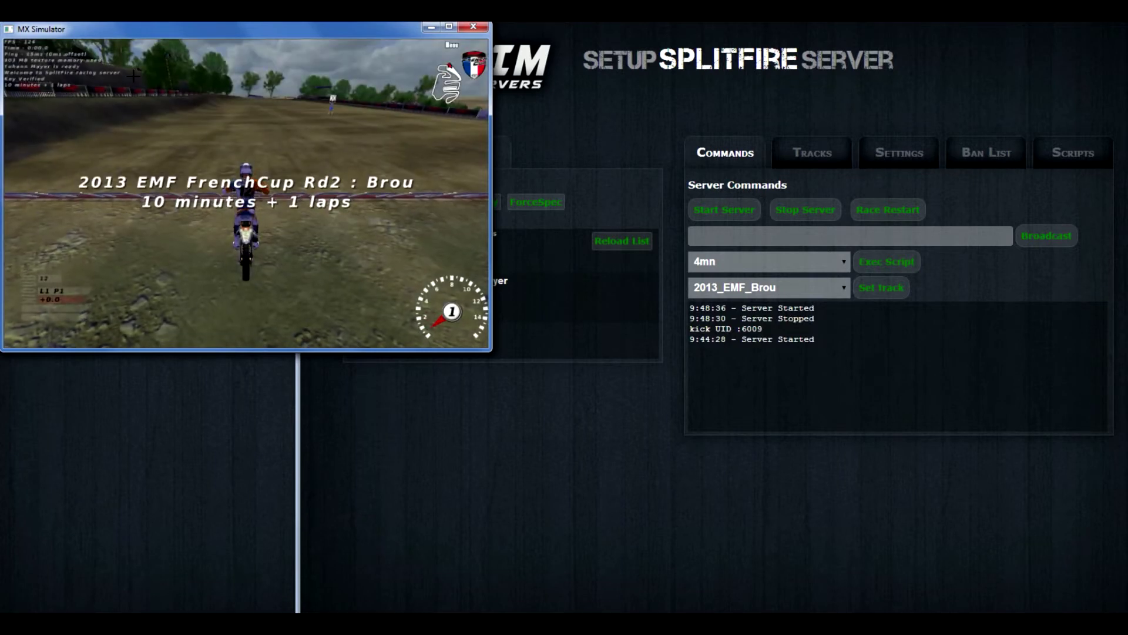
click(896, 214)
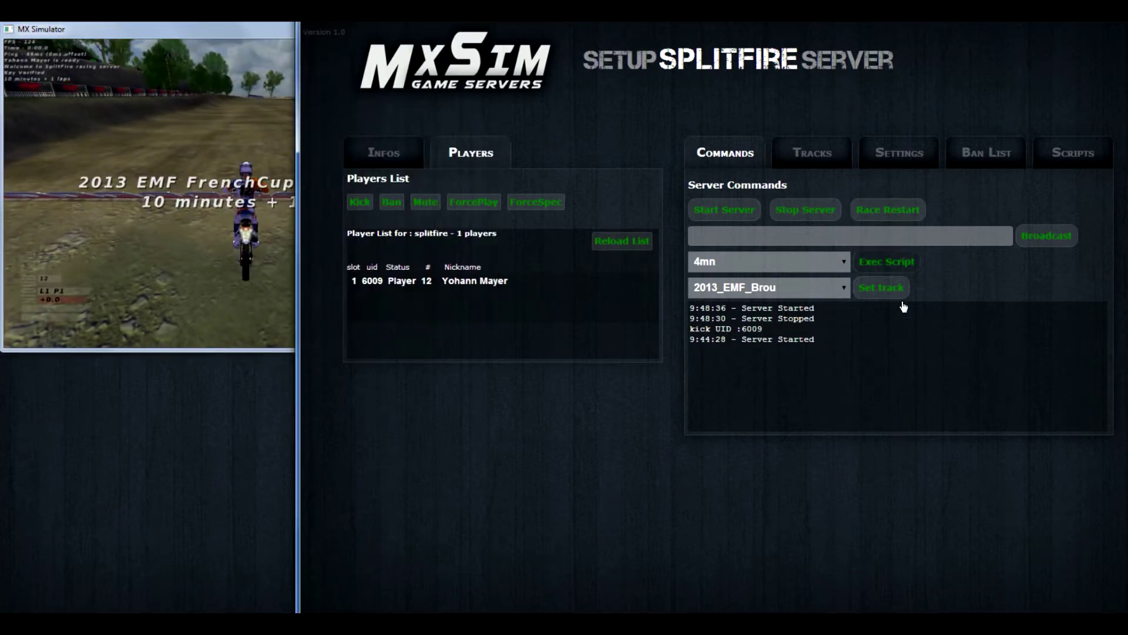
click(894, 215)
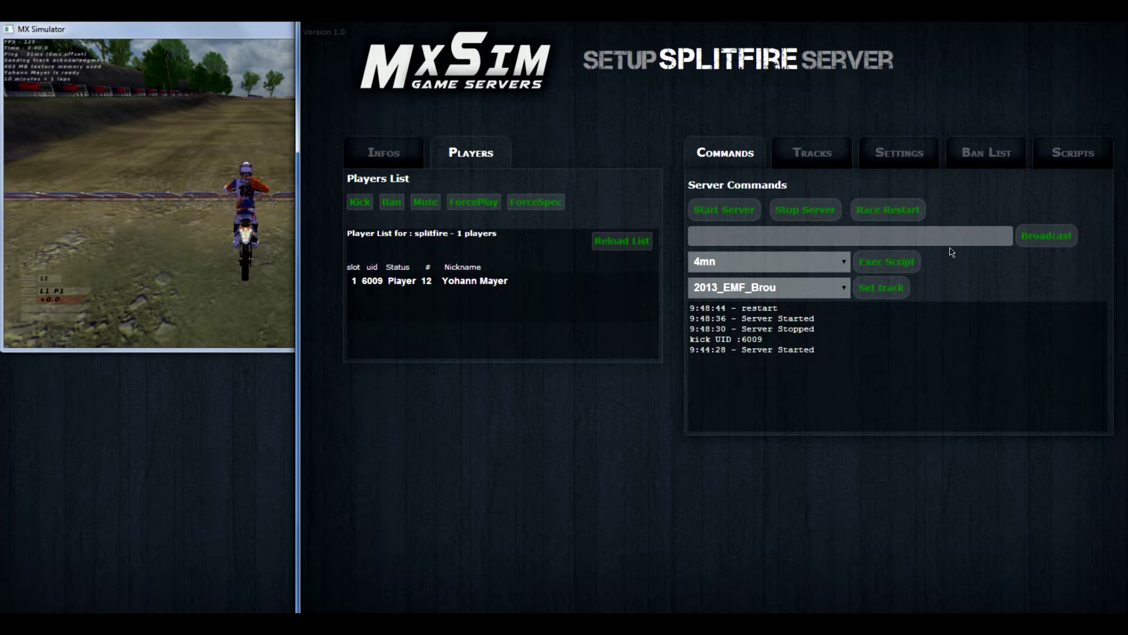
Step: Broadcast 'Bonjour a tous' to all players five times in a row
text(Bonjour a tous / hello All)
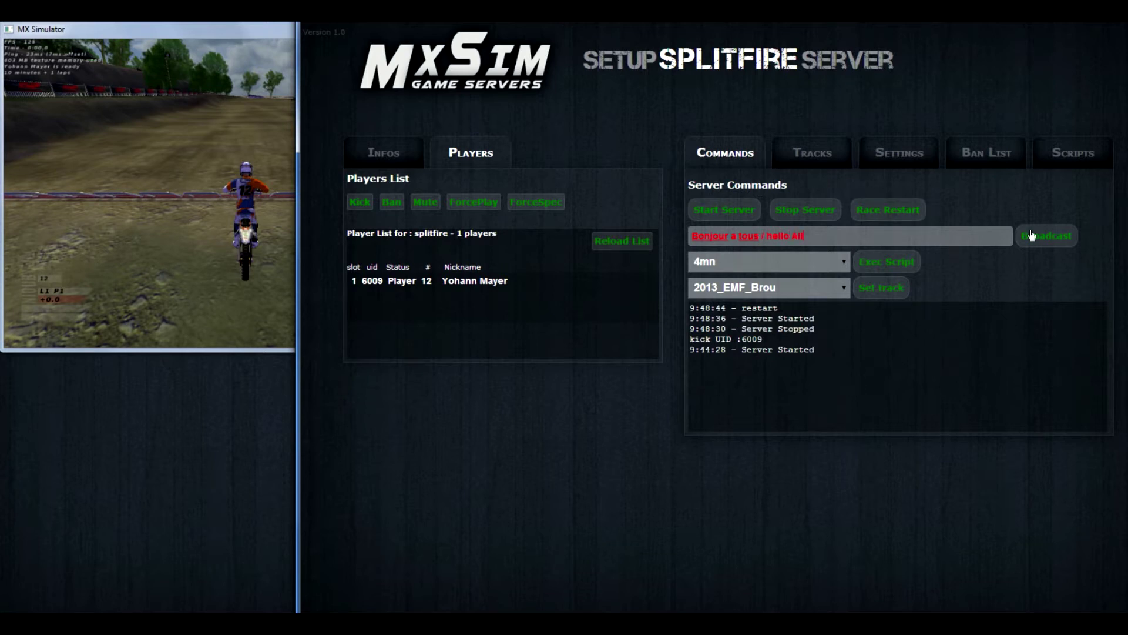
click(1037, 238)
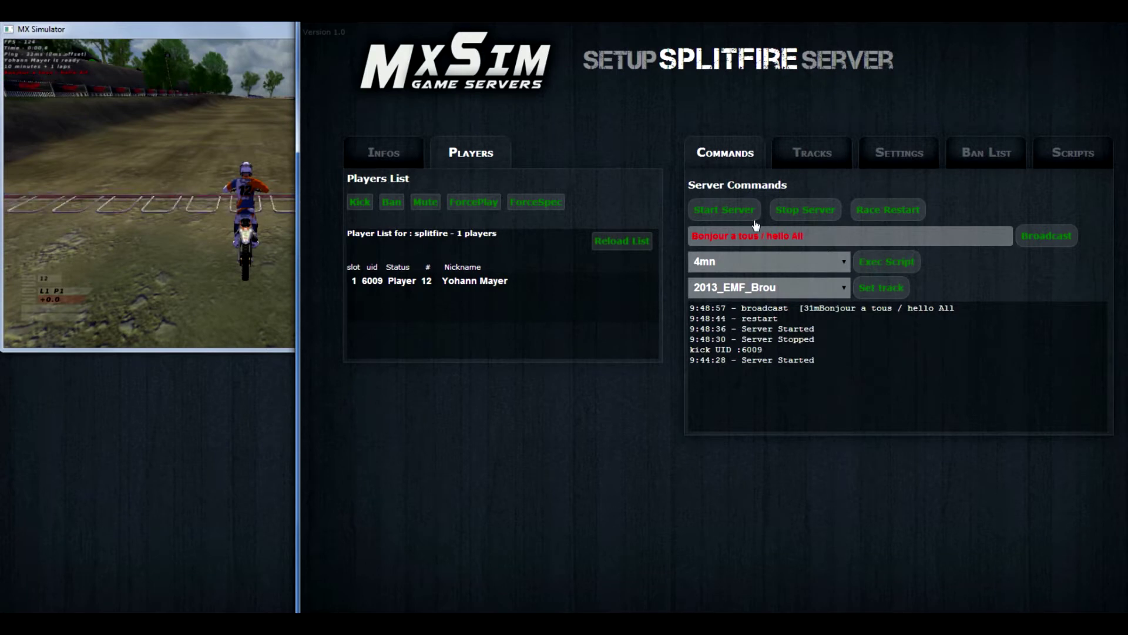
click(1050, 236)
click(1051, 236)
click(1050, 236)
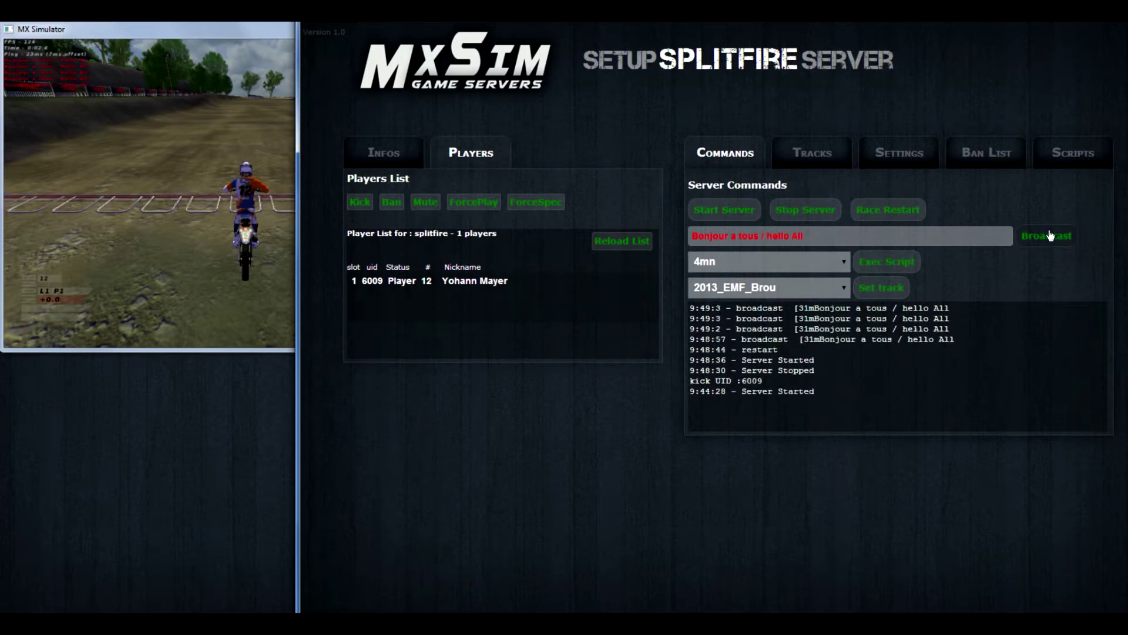
click(1050, 236)
click(1050, 236)
click(1050, 236)
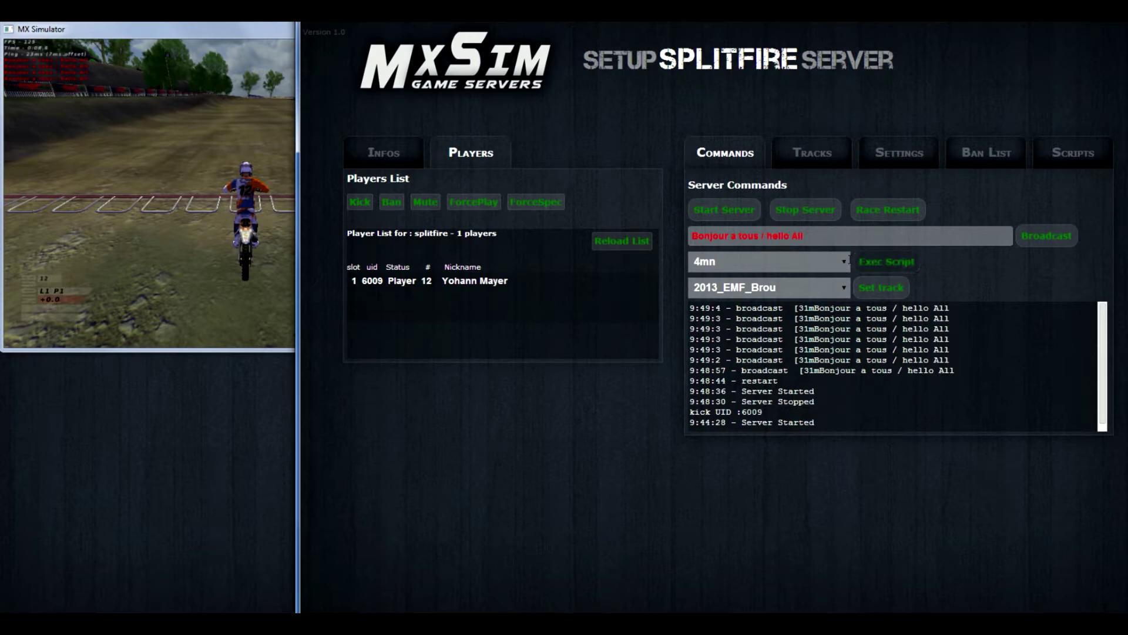
Step: Run the 4mn countdown script, then the 3mn script
click(874, 263)
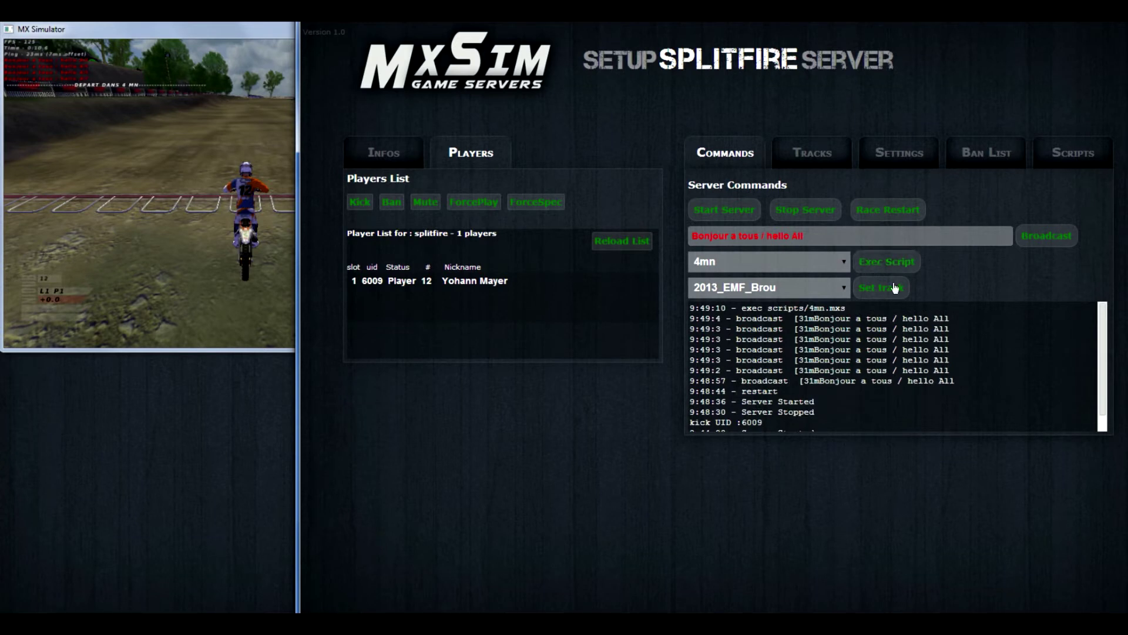
click(822, 269)
click(807, 285)
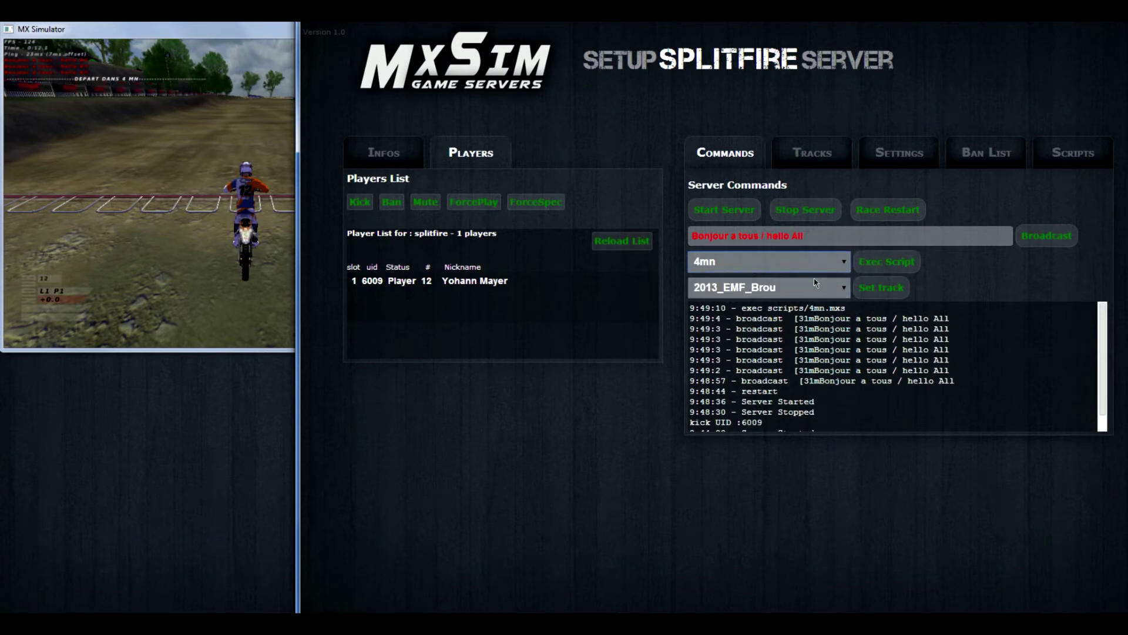
click(882, 261)
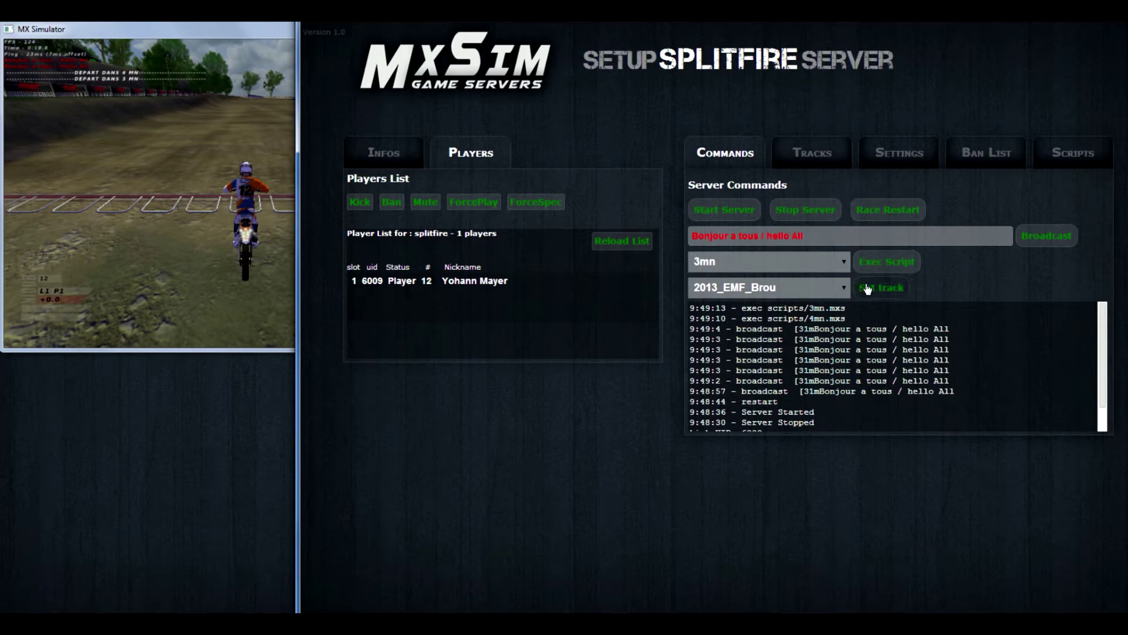
Step: Set the track to 2013.motosport.rf.national.rd11.miller and restart the race
click(844, 287)
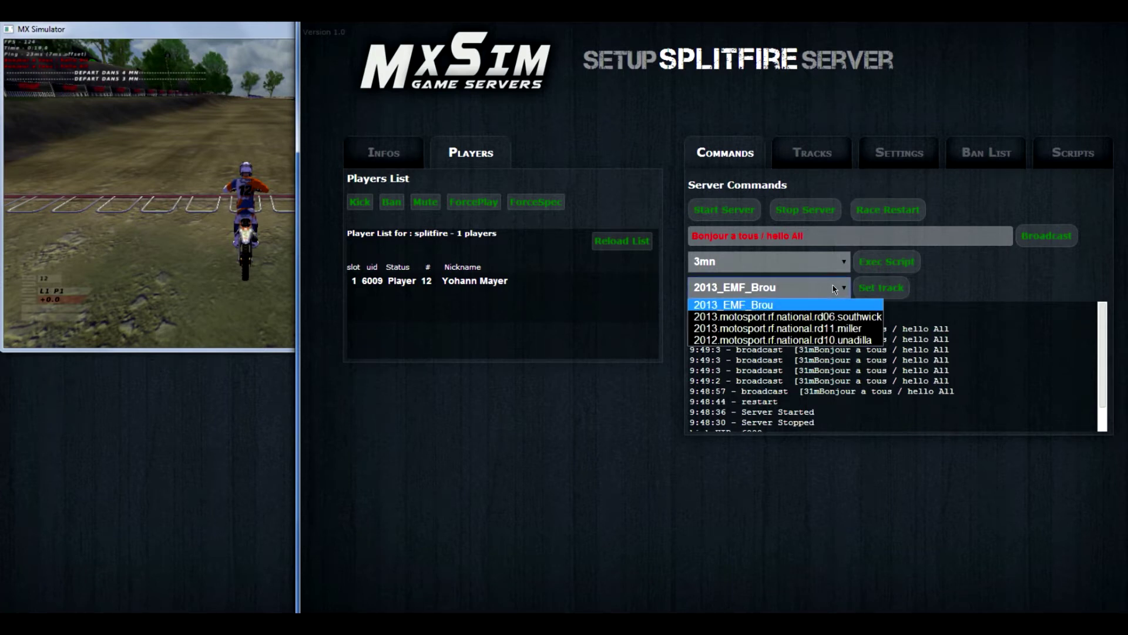
click(814, 331)
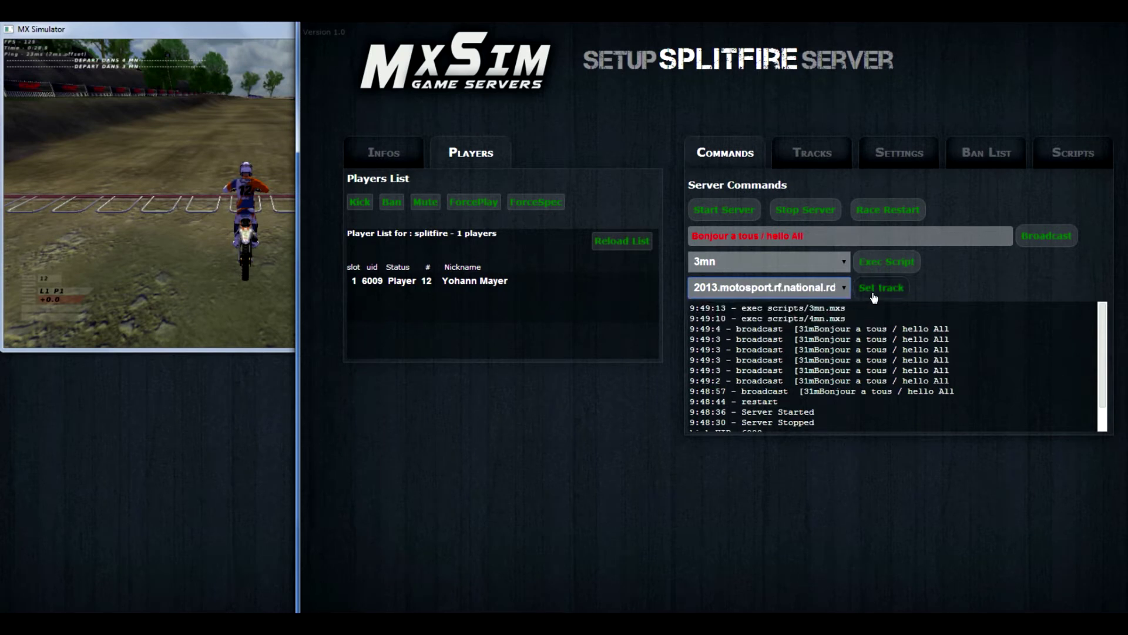
click(882, 289)
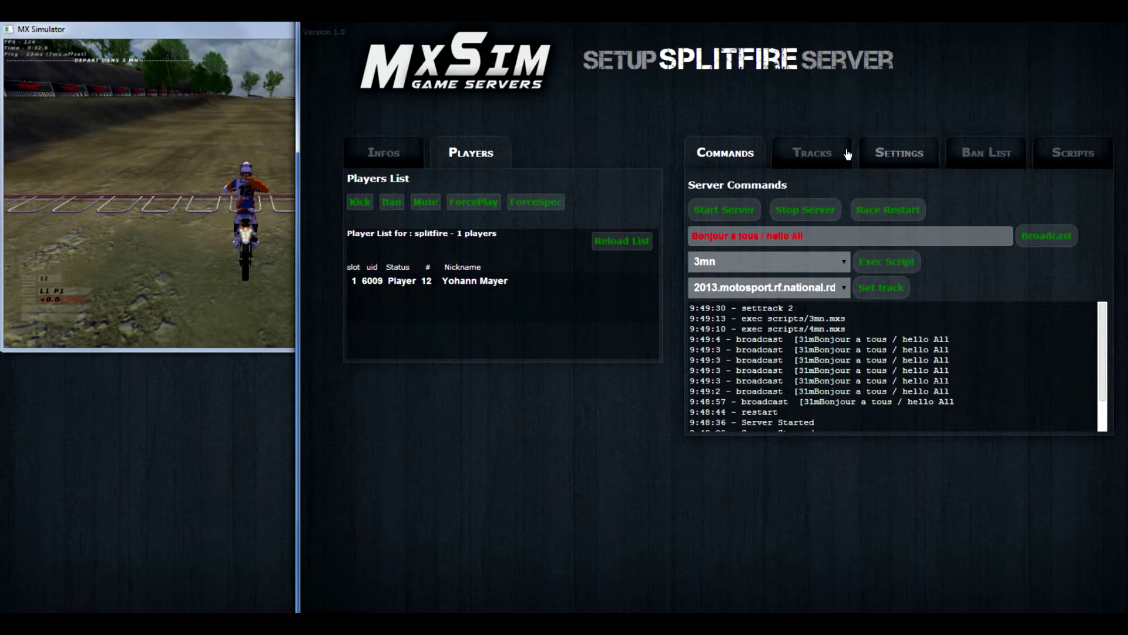
click(899, 211)
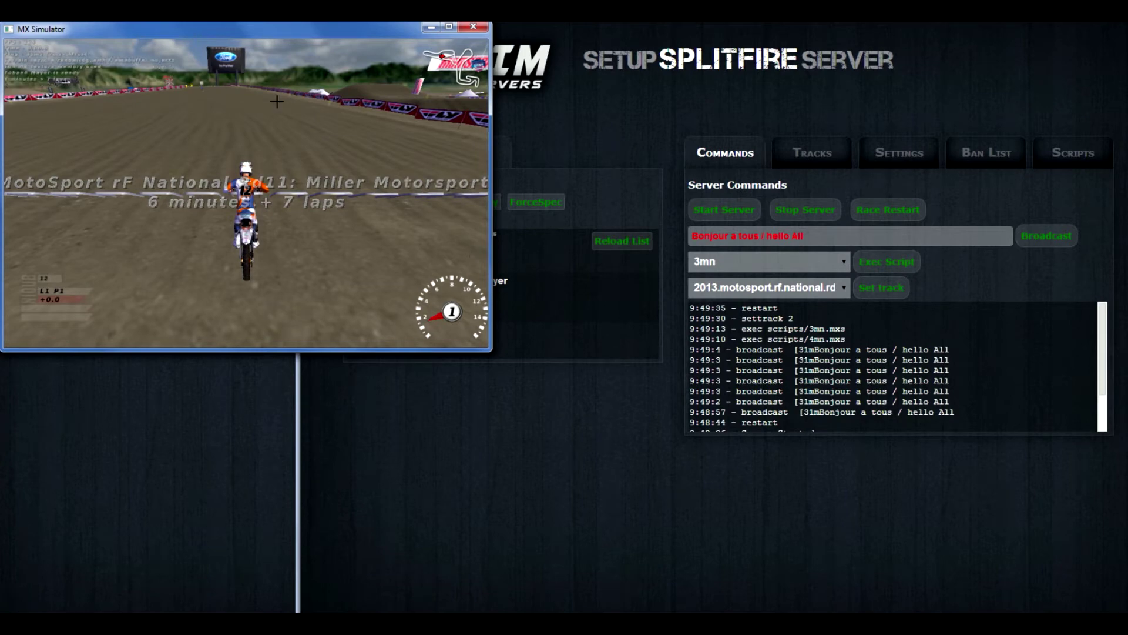
click(975, 199)
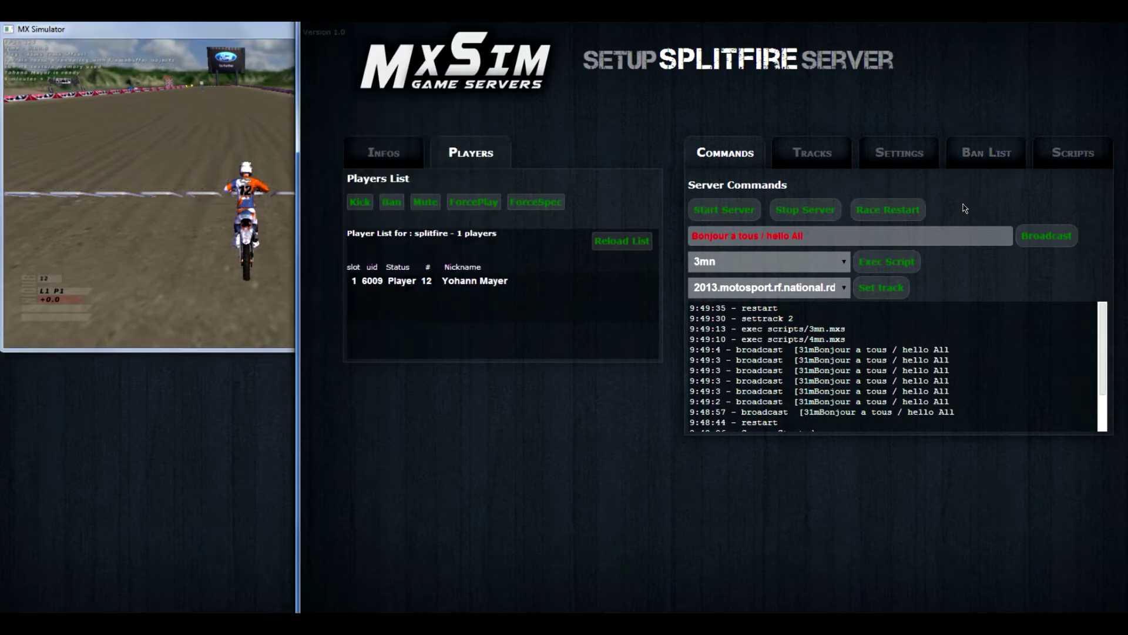
click(241, 141)
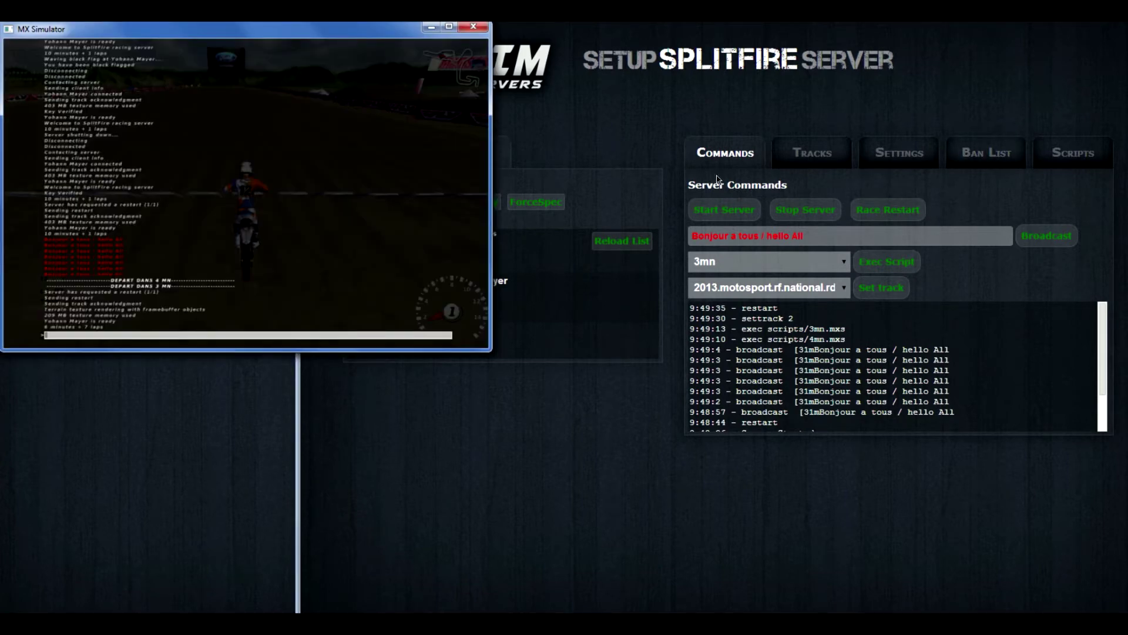
click(1020, 201)
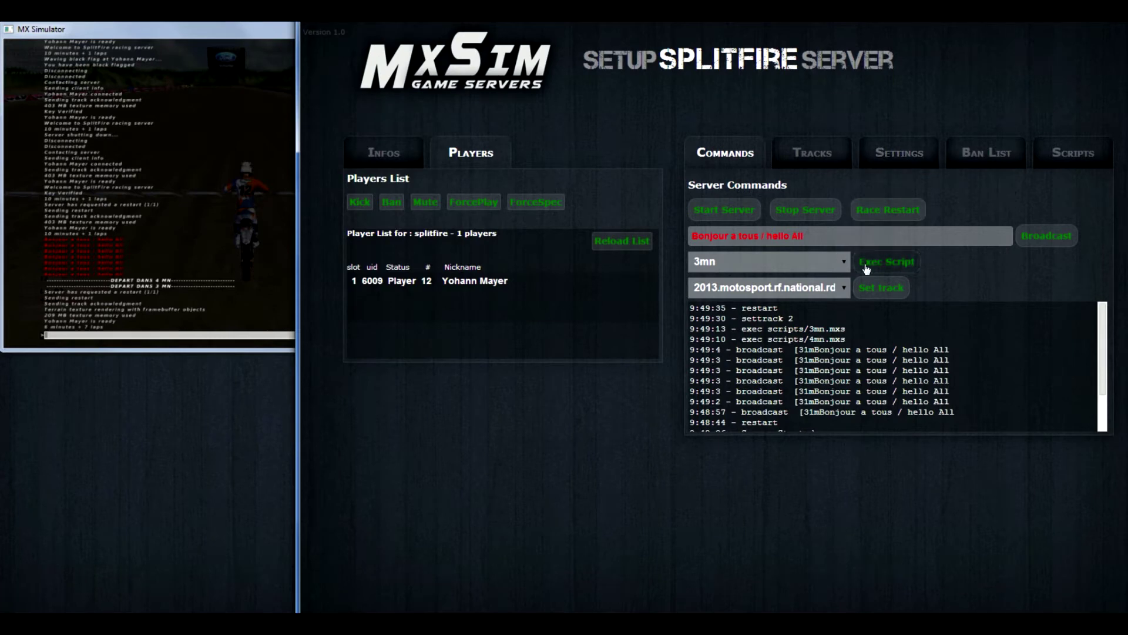
Step: Save the Miller track info in-game and choose its .trackinfo file for upload
click(807, 154)
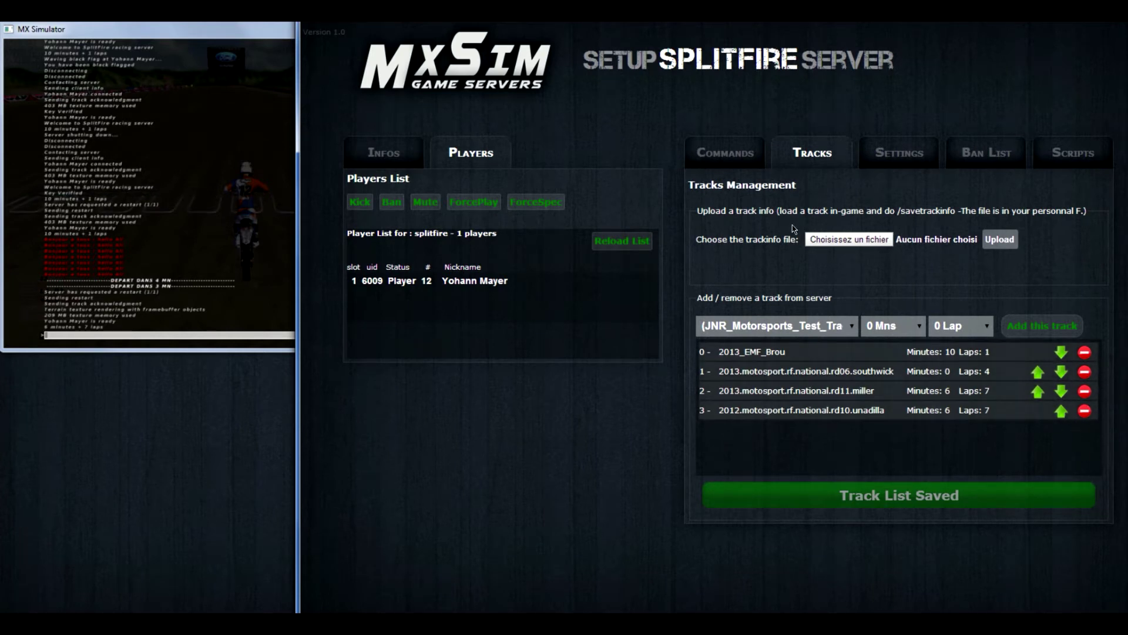
click(828, 241)
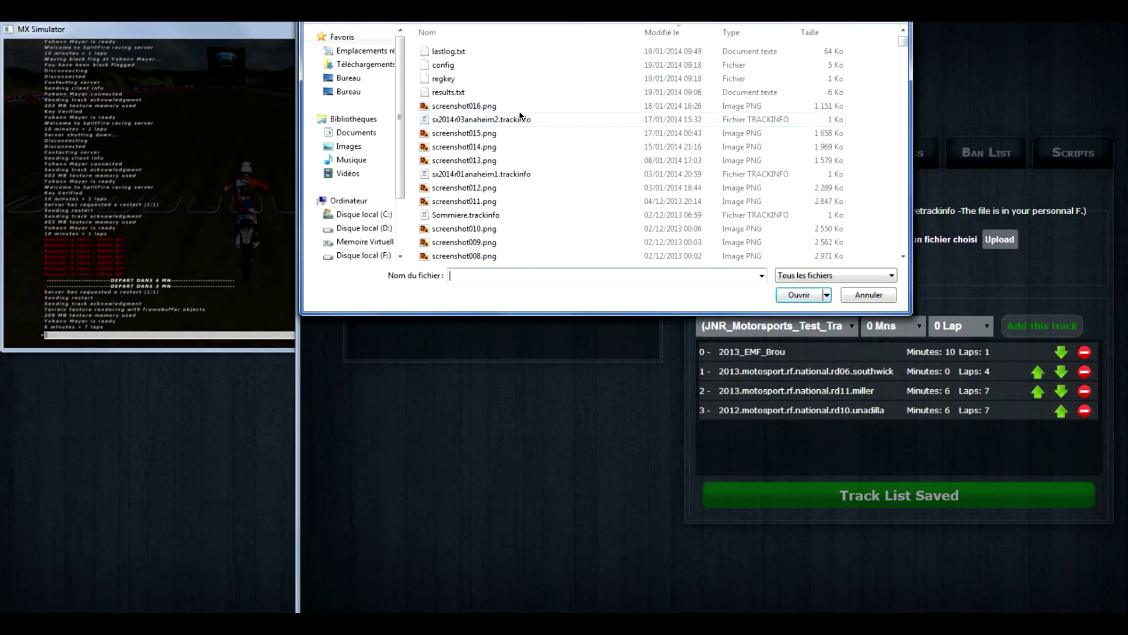
click(516, 174)
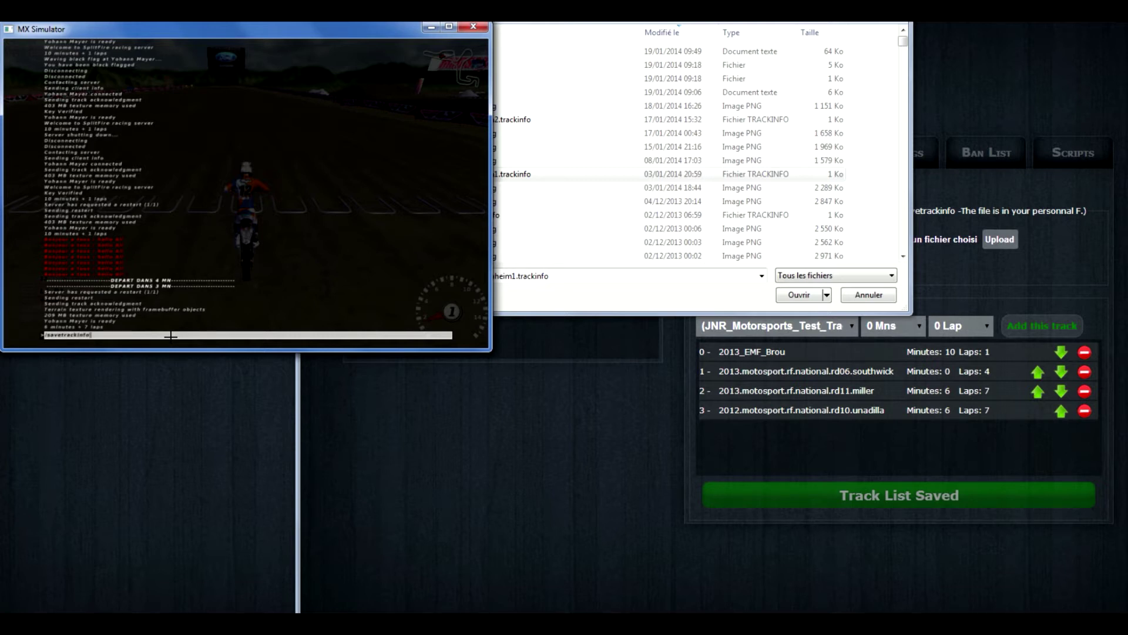
key(Return)
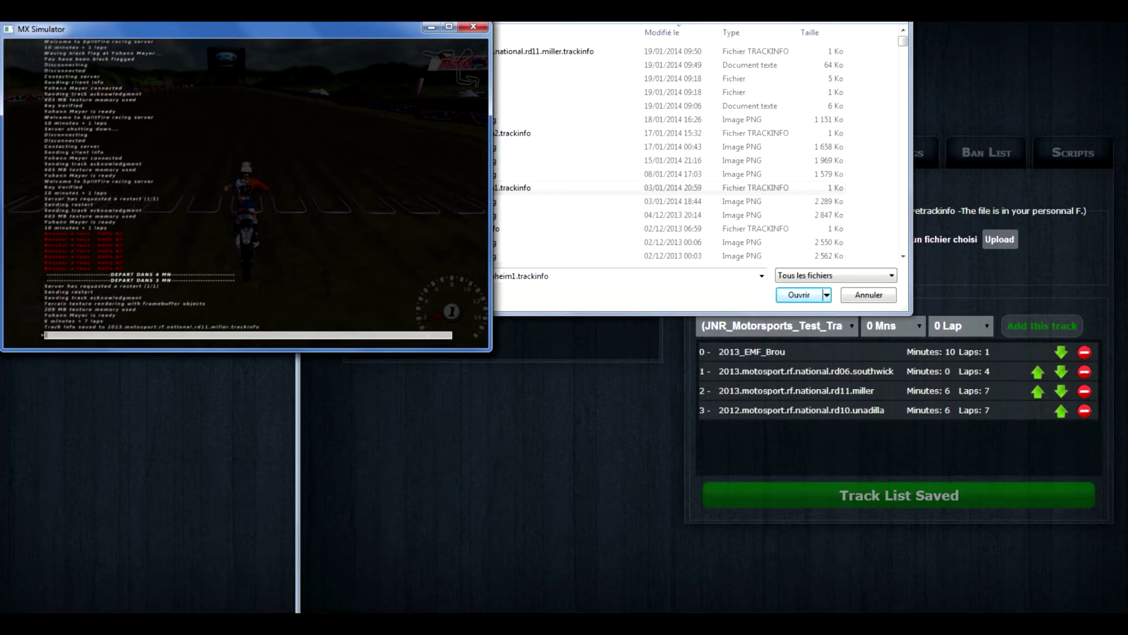
key(alt+Tab)
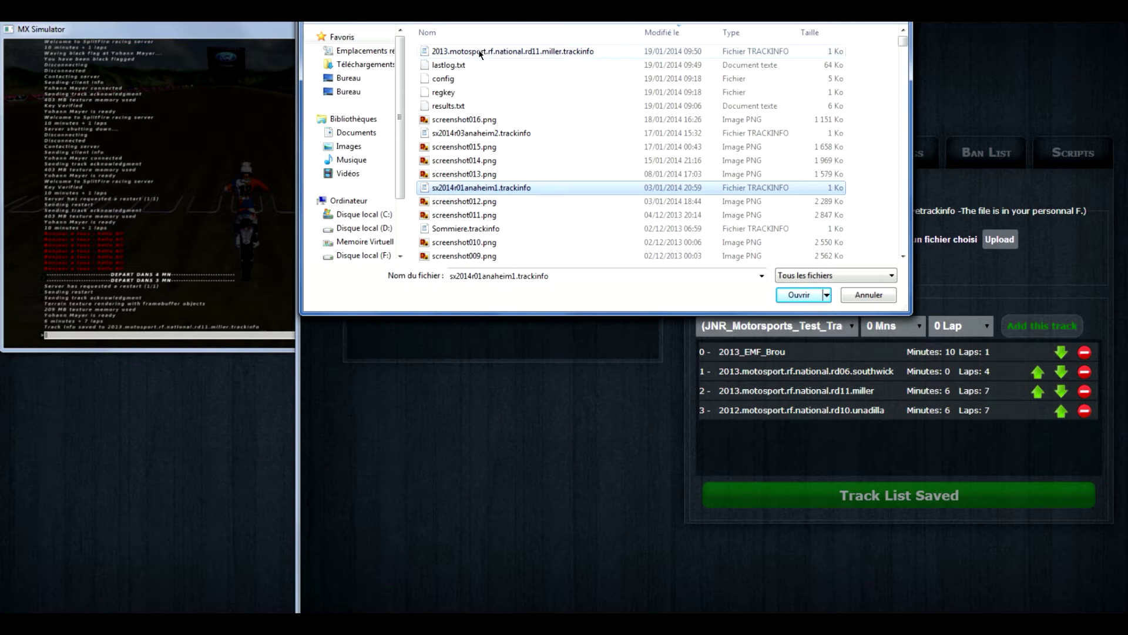
click(480, 51)
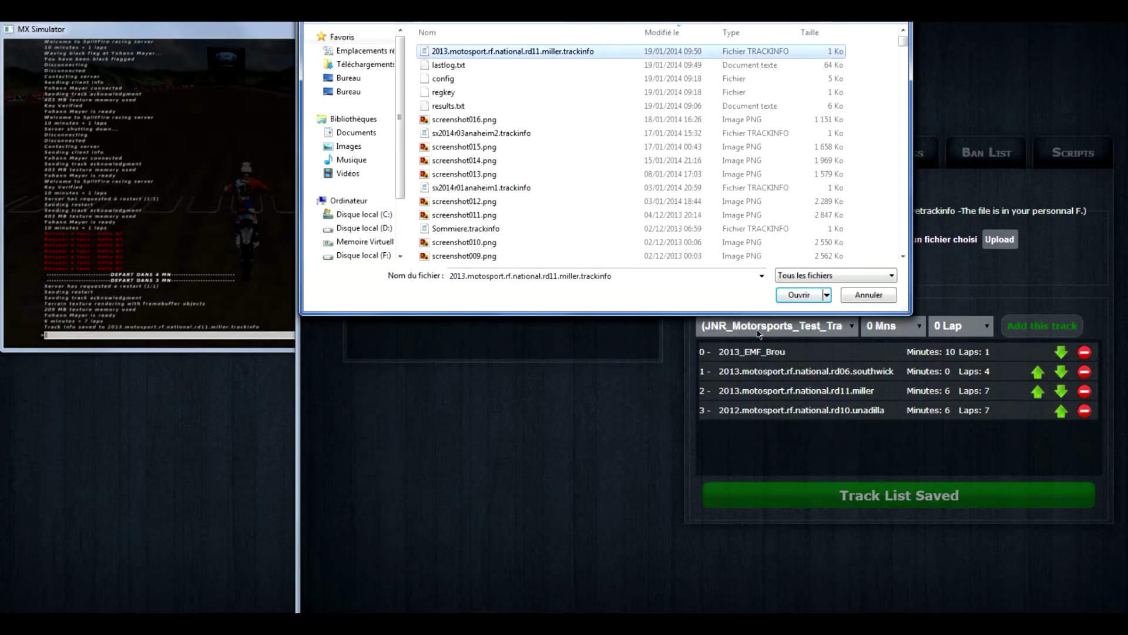
click(804, 295)
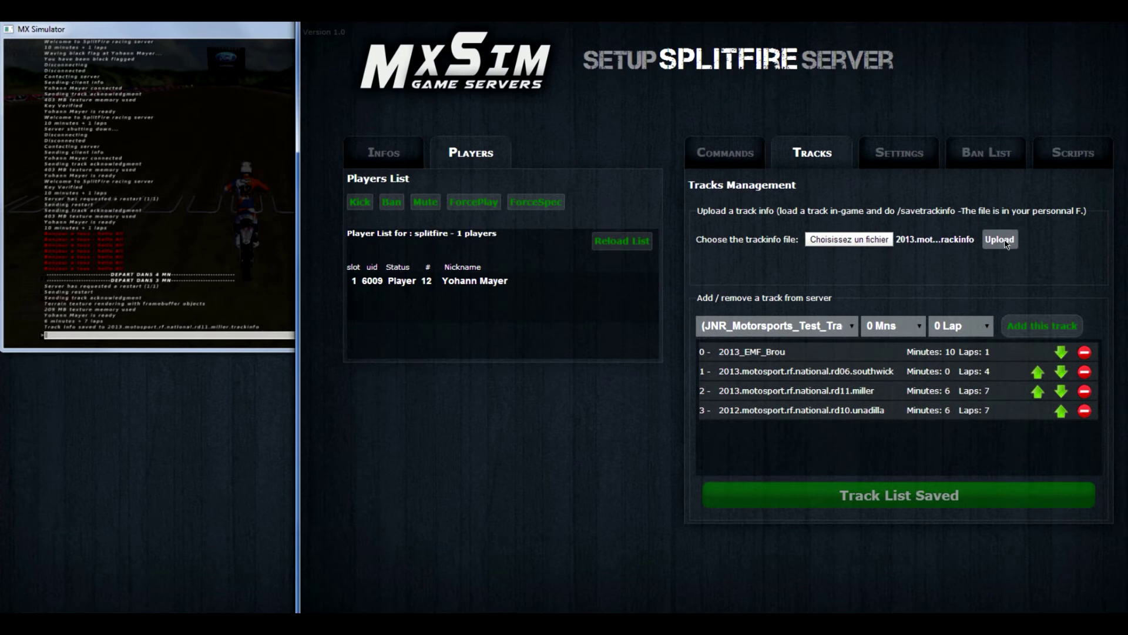
Step: Upload the miller trackinfo and add rd11 miller to the rotation at 0 minutes, 10 laps
click(1005, 241)
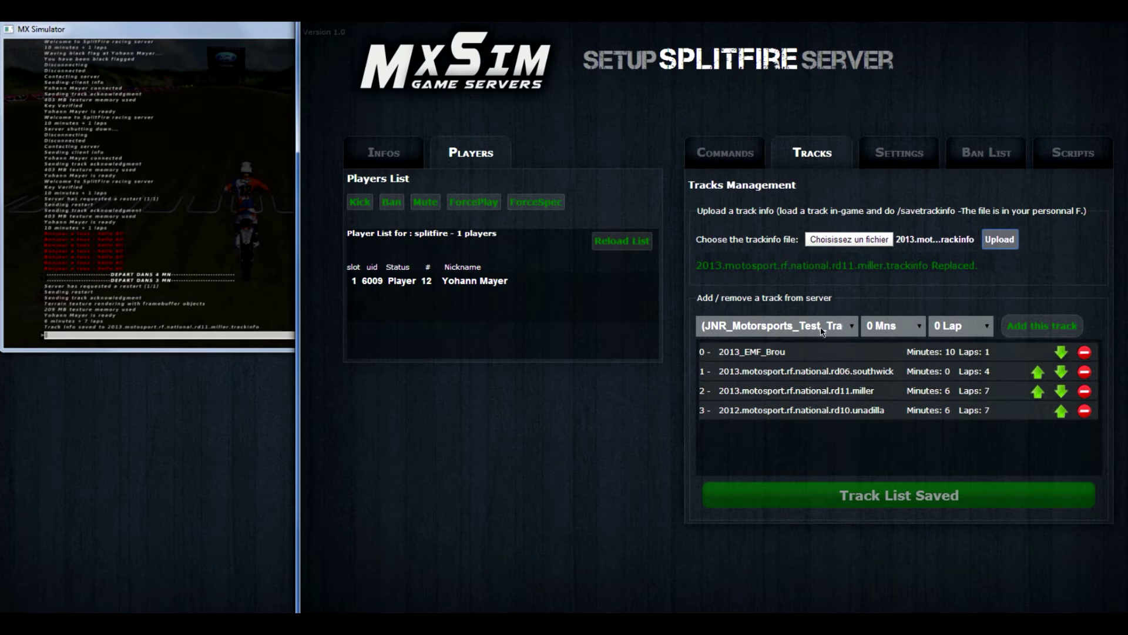
click(822, 326)
scroll(820, 453, down, 7)
scroll(819, 453, down, 3)
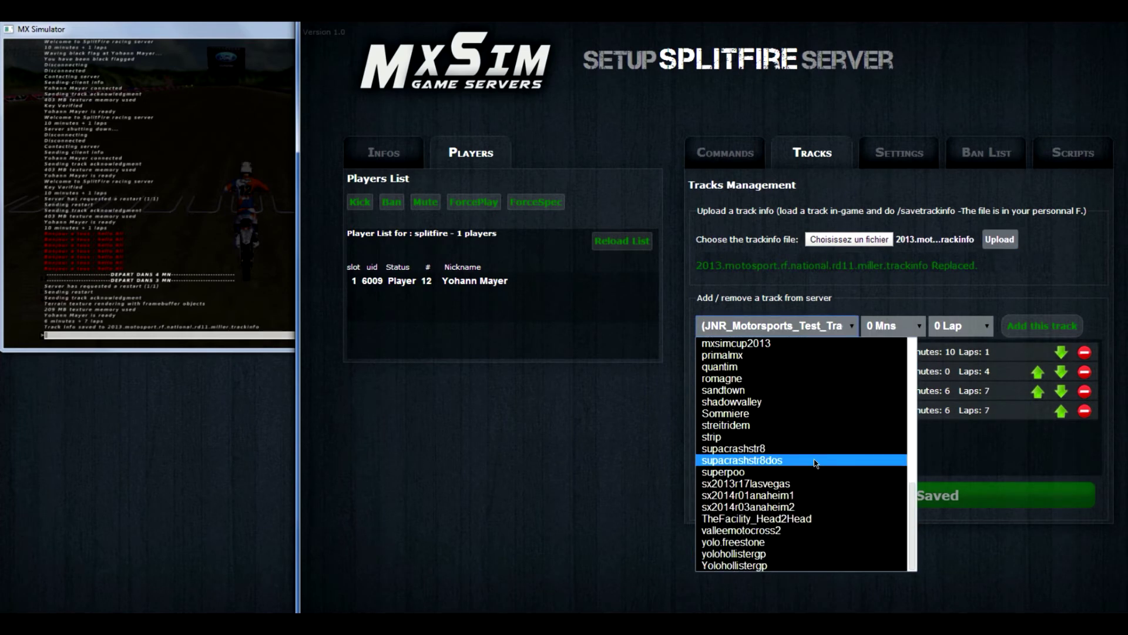
scroll(808, 493, up, 9)
scroll(807, 492, up, 2)
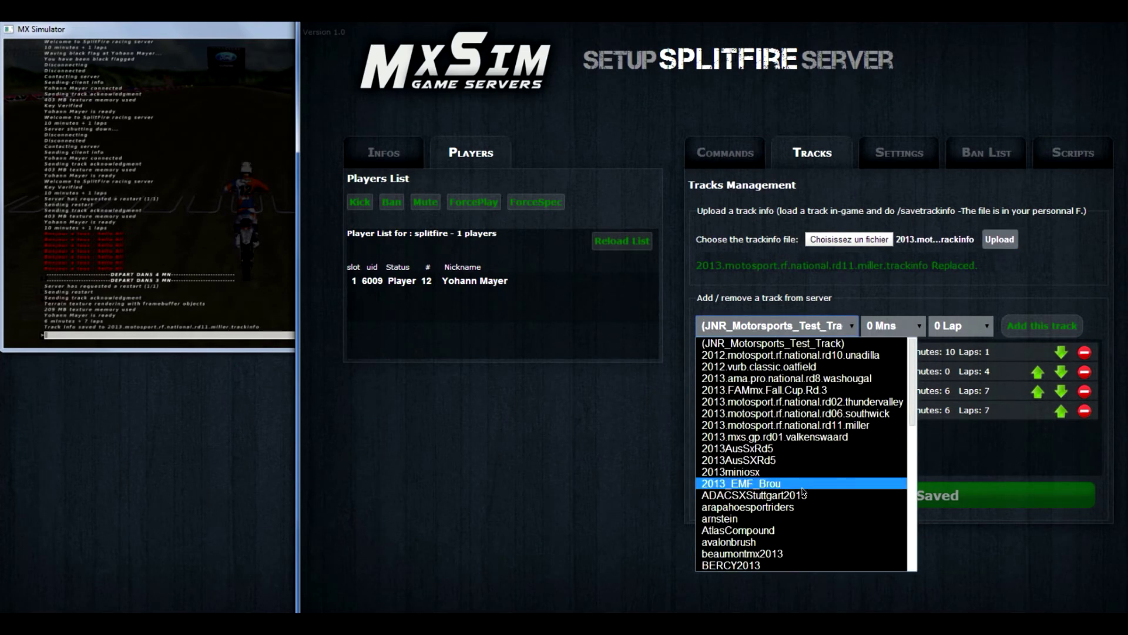
click(799, 423)
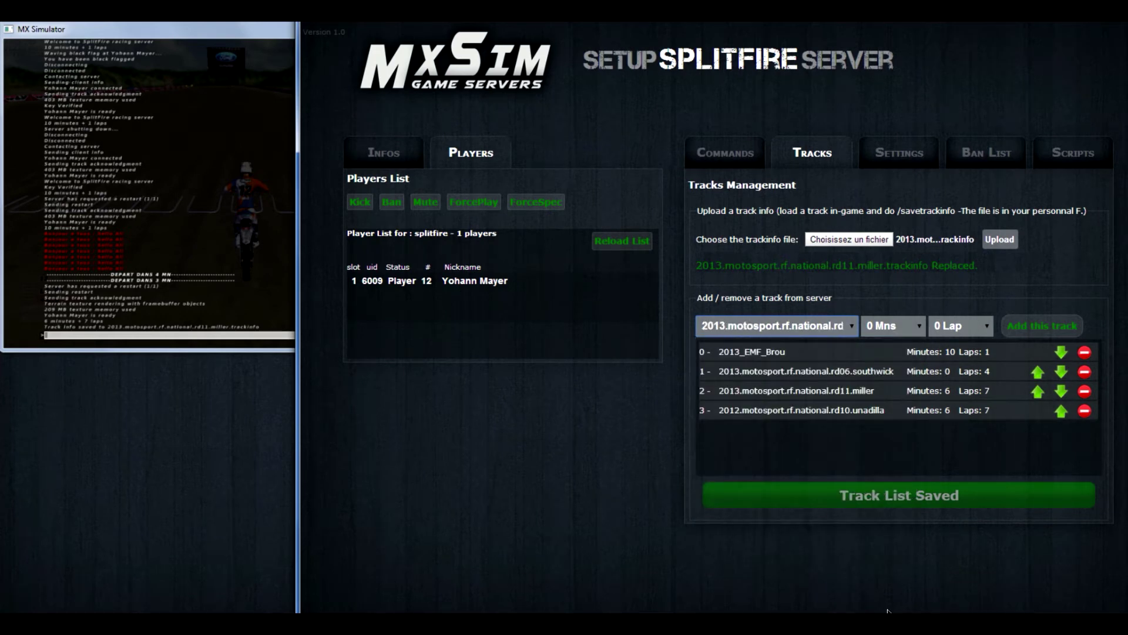
click(911, 324)
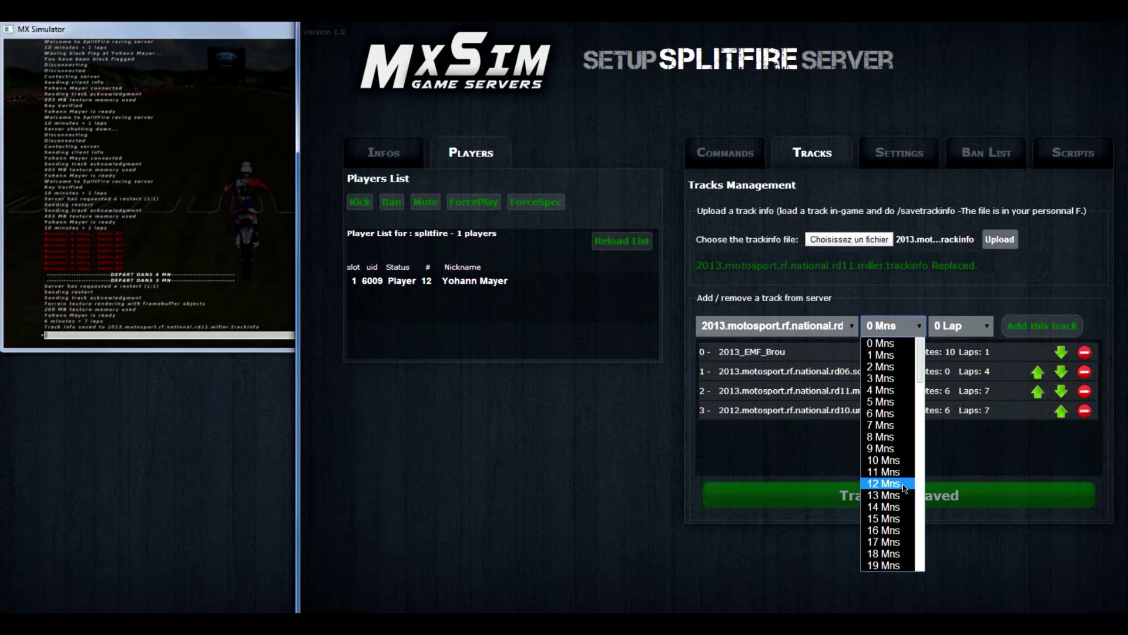
click(961, 325)
click(961, 325)
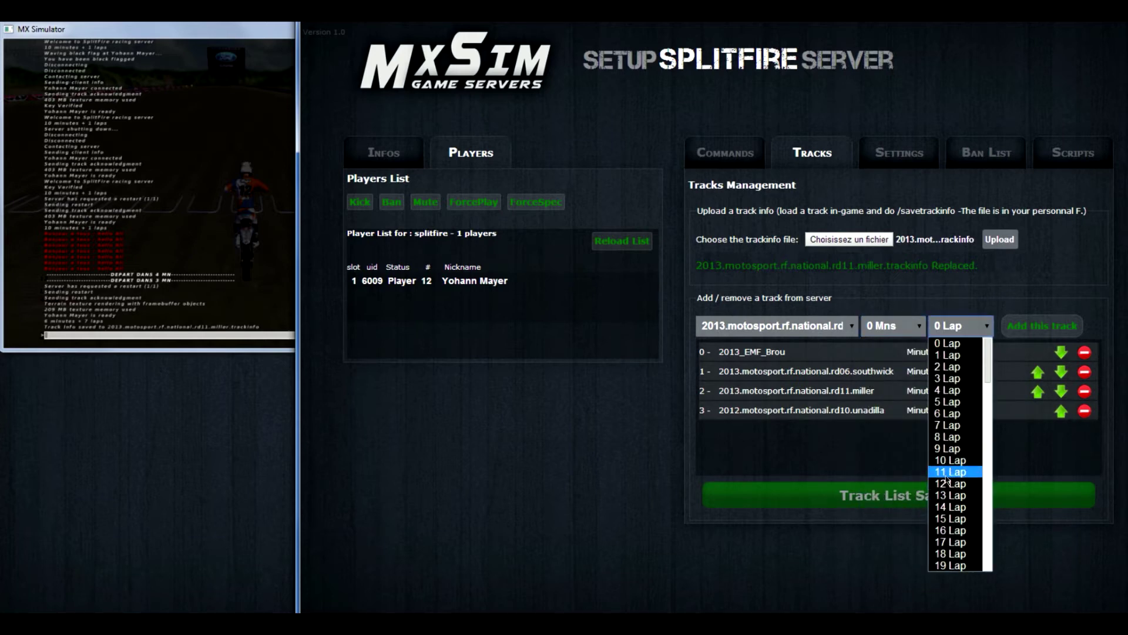
click(949, 460)
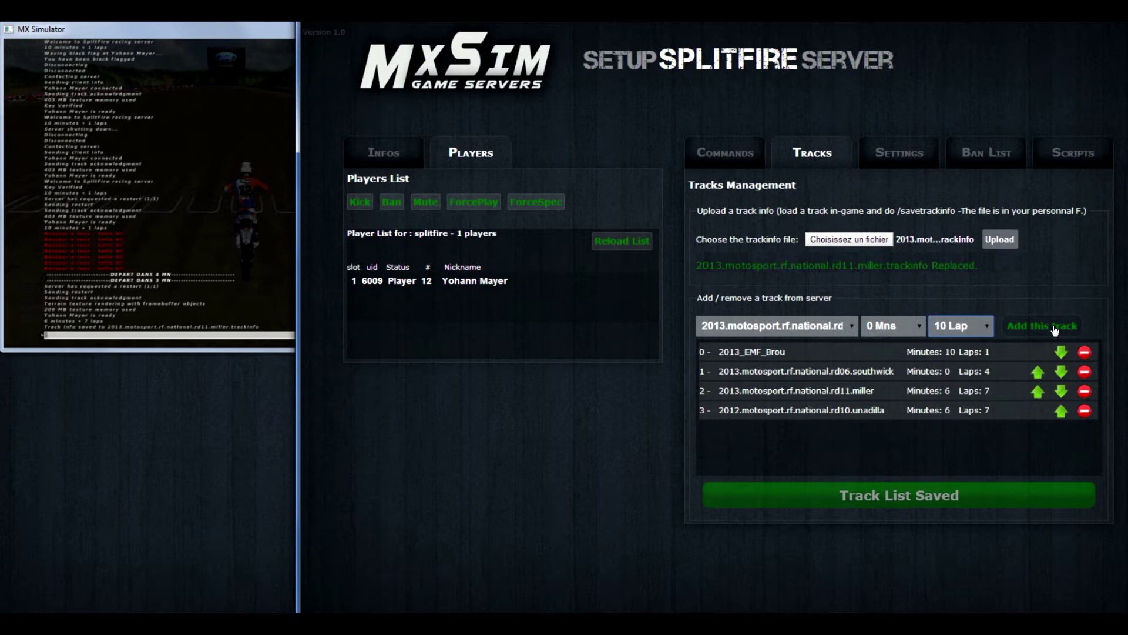
click(1055, 328)
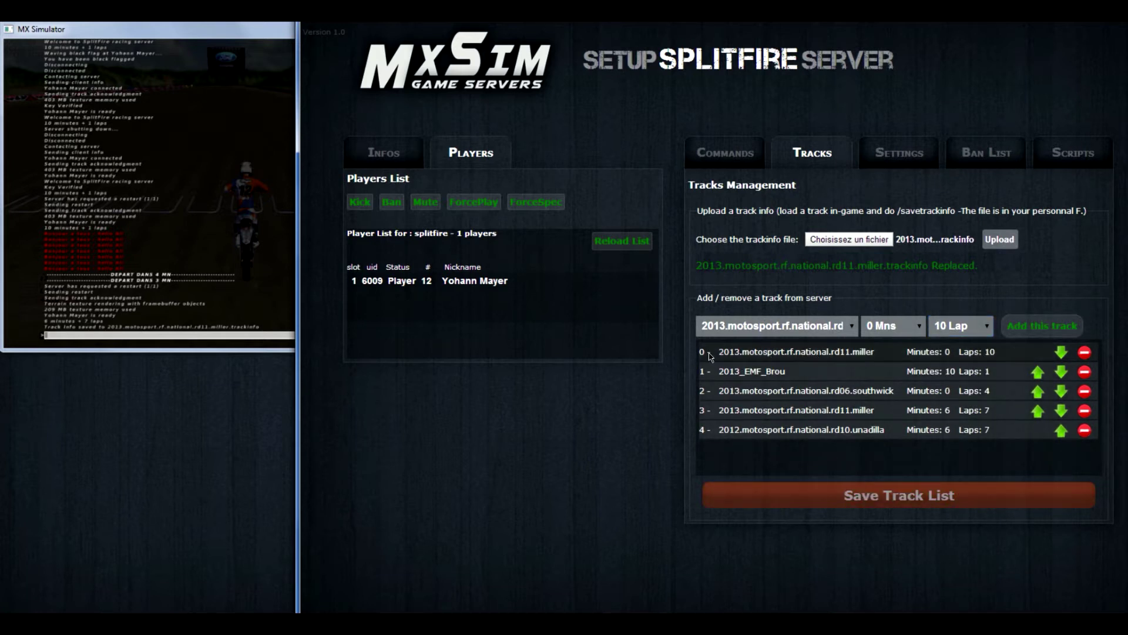
Step: Move the new miller entry to the bottom and delete the old 7-lap miller, unadilla, southwick and EMF_Brou rows
click(1061, 353)
click(1062, 372)
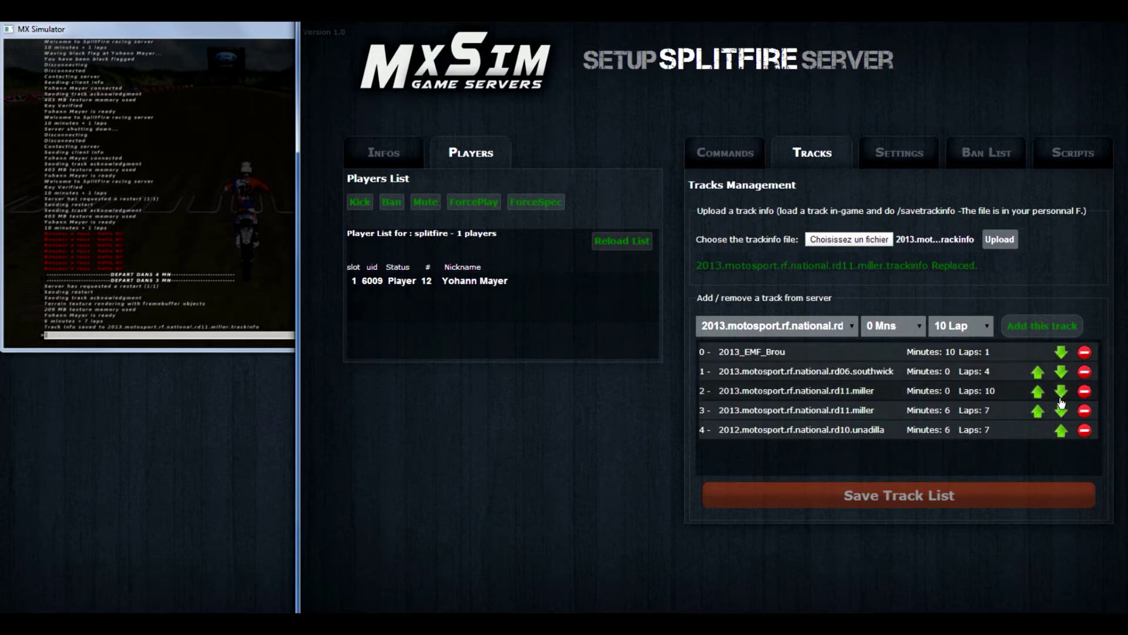
click(1062, 391)
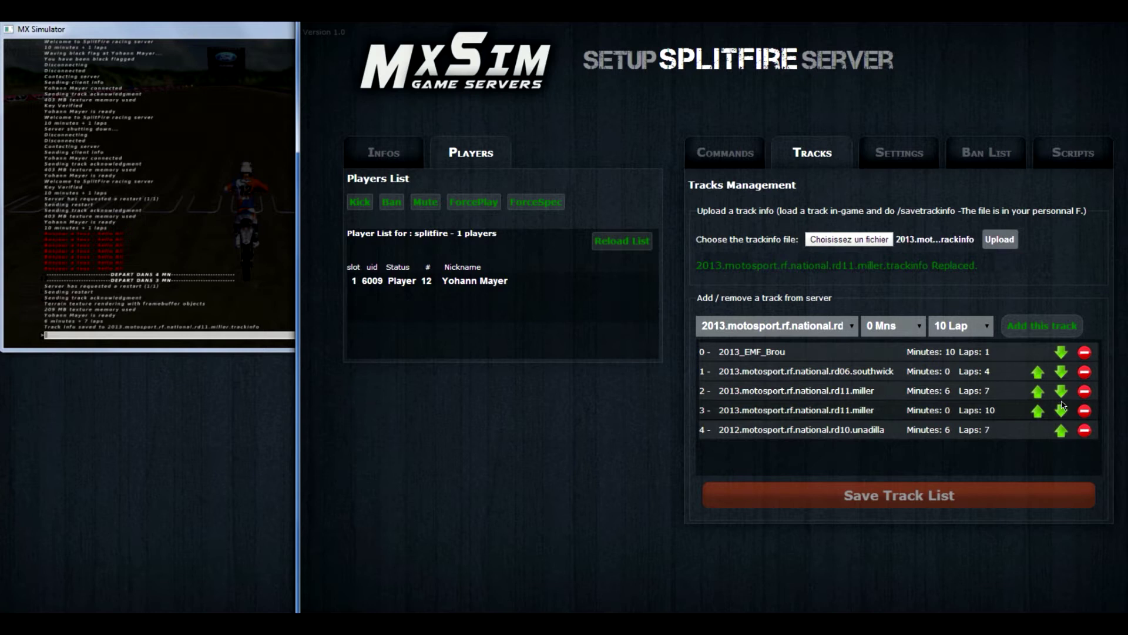
click(1061, 411)
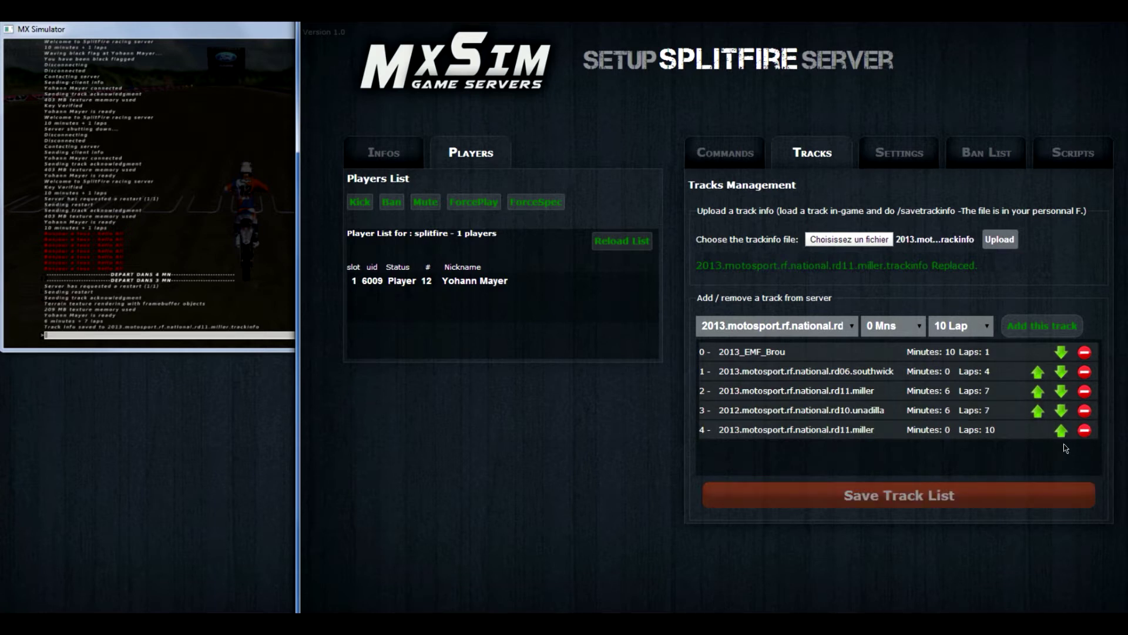
click(1085, 391)
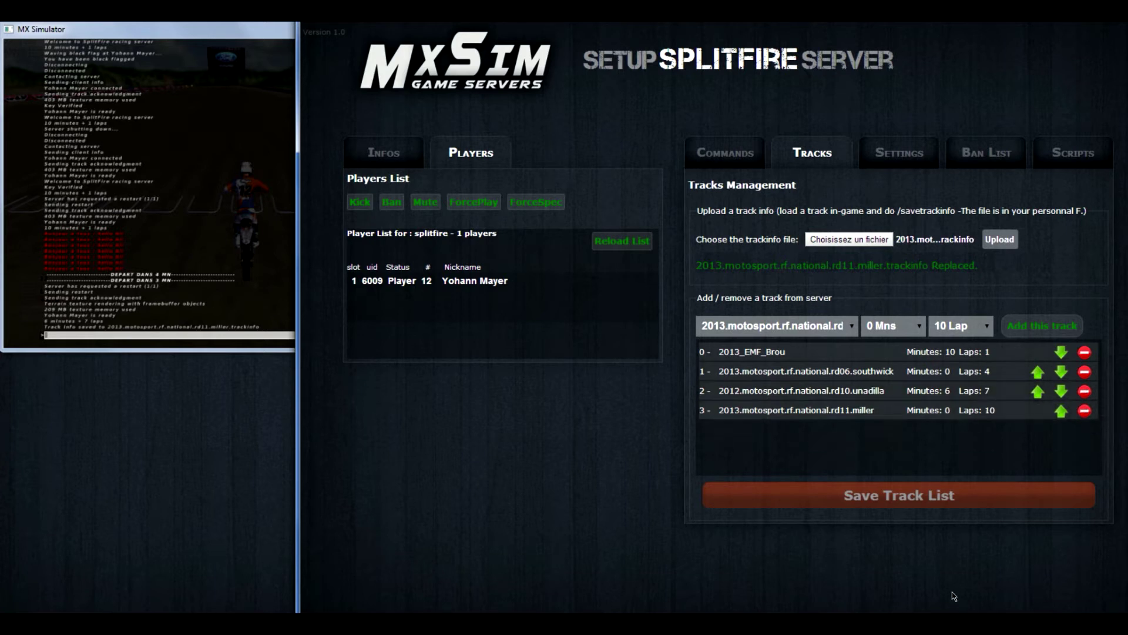
click(1085, 391)
click(1084, 372)
click(1085, 352)
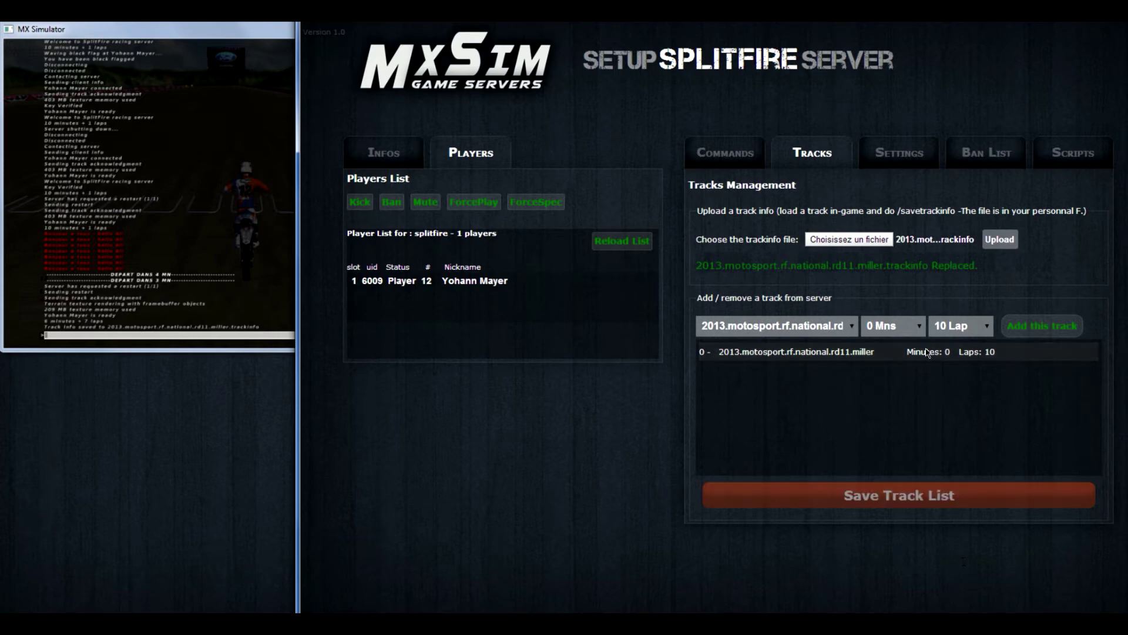
Step: Add the oatfield, arapahoesportriders and 2013AusSXRd5 tracks to the rotation
click(756, 323)
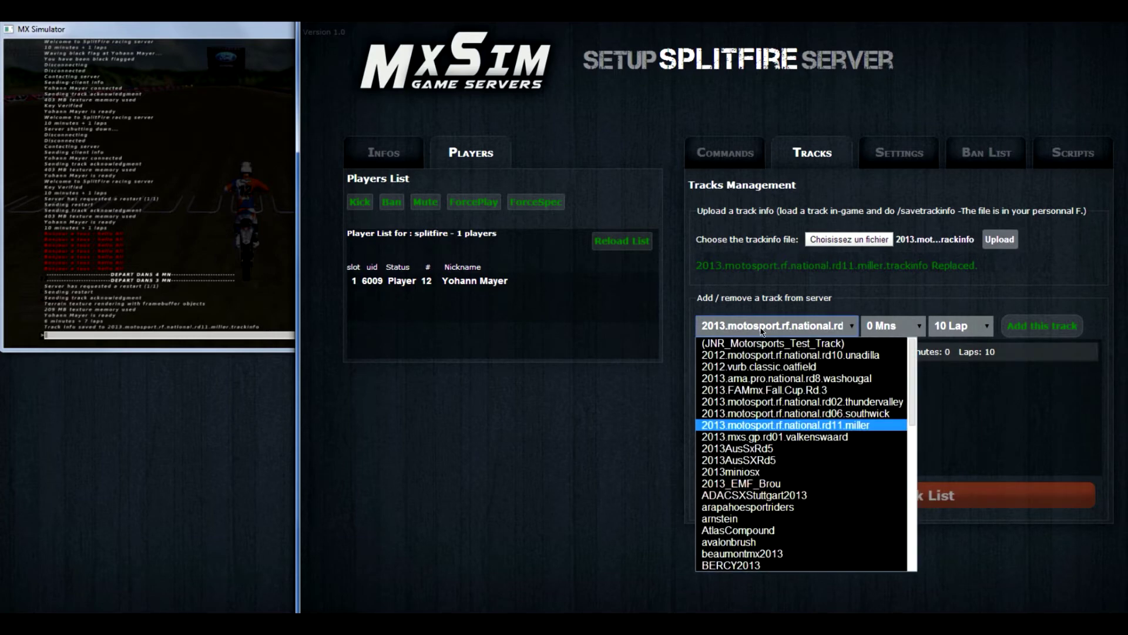
click(763, 366)
click(1043, 326)
click(793, 325)
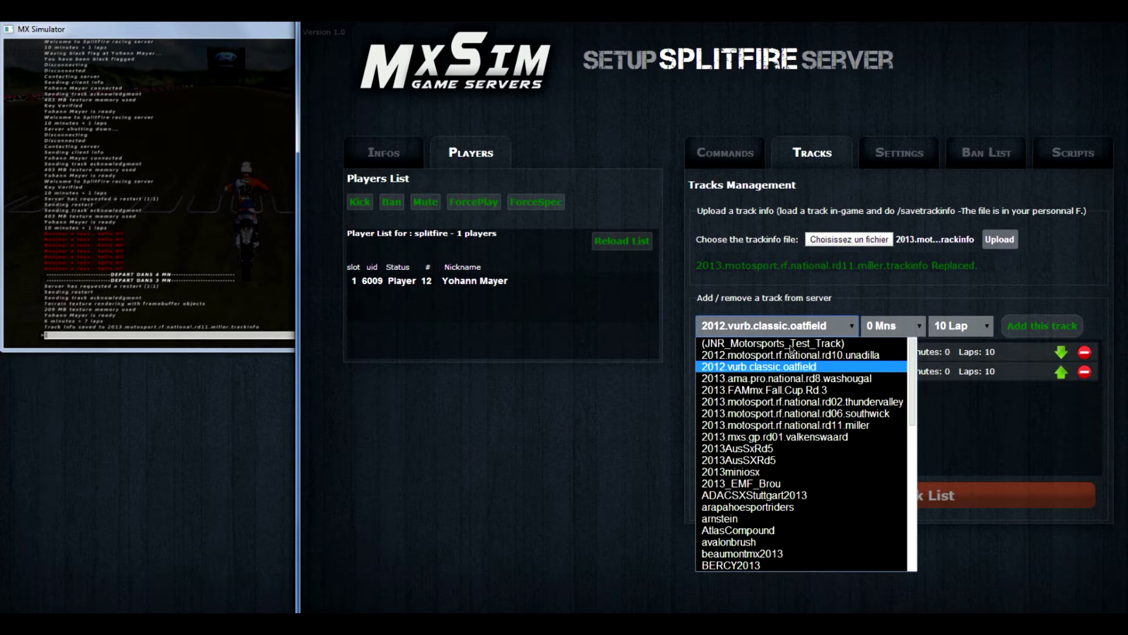
click(734, 506)
click(1041, 327)
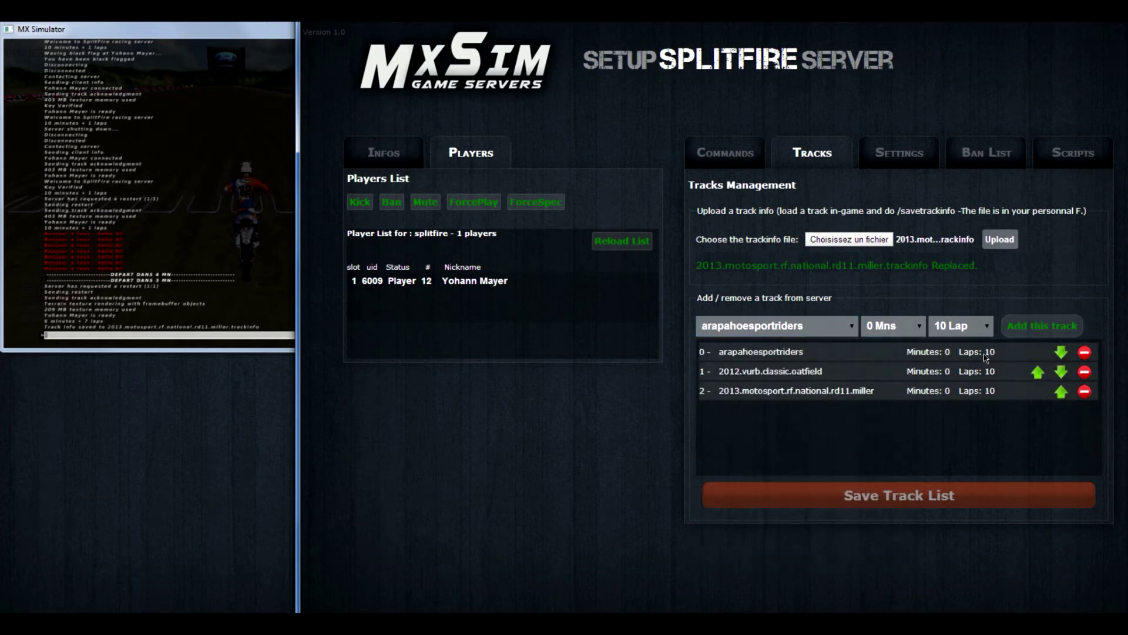
click(770, 327)
click(782, 463)
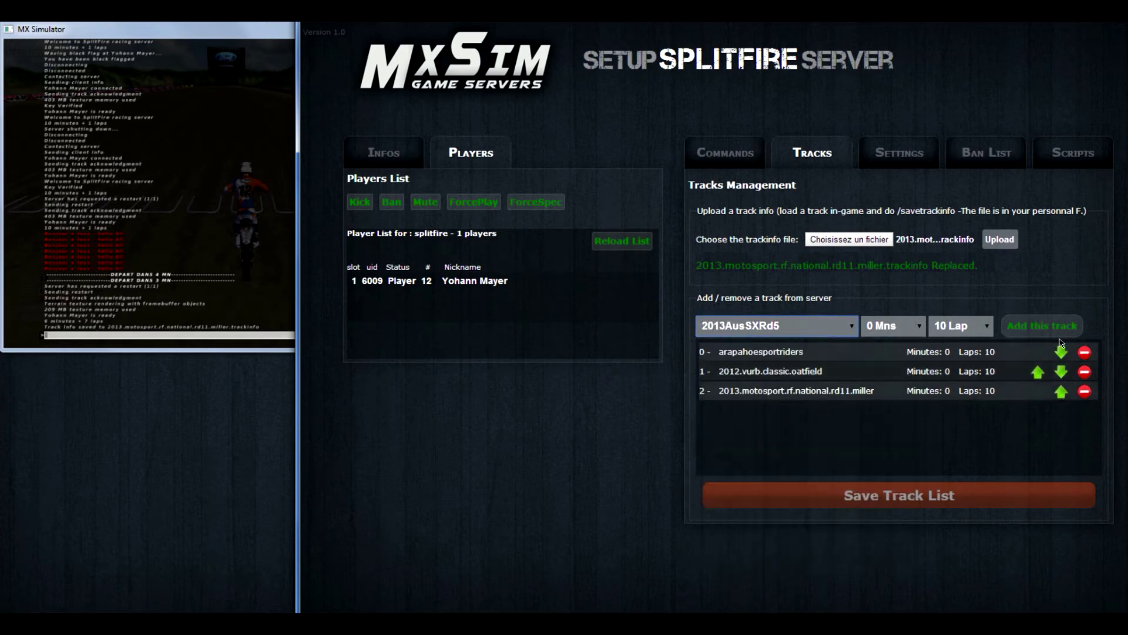
click(1043, 325)
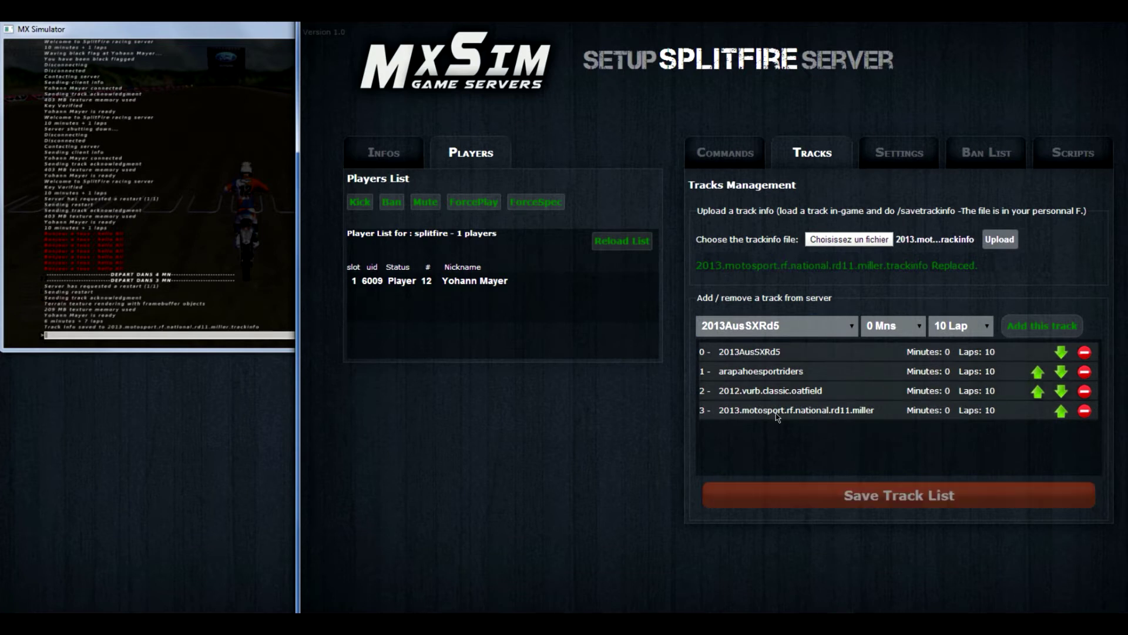
Step: Reorder to arapahoesportriders, 2013AusSXRd5, rd11 miller, oatfield and save the track list
click(1061, 391)
click(1062, 352)
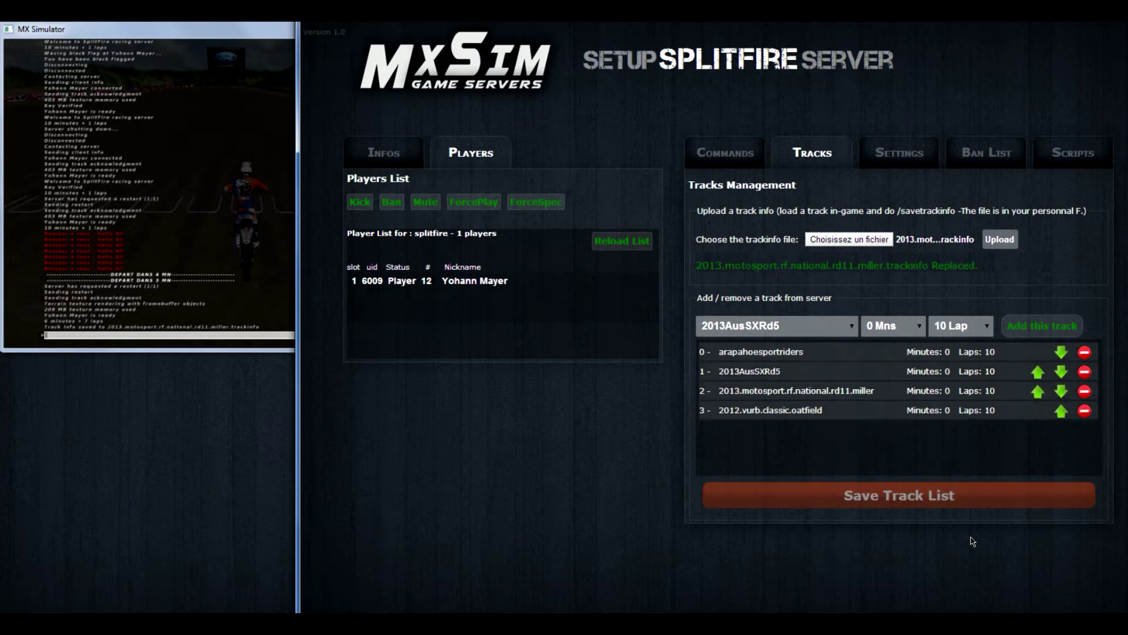
click(887, 501)
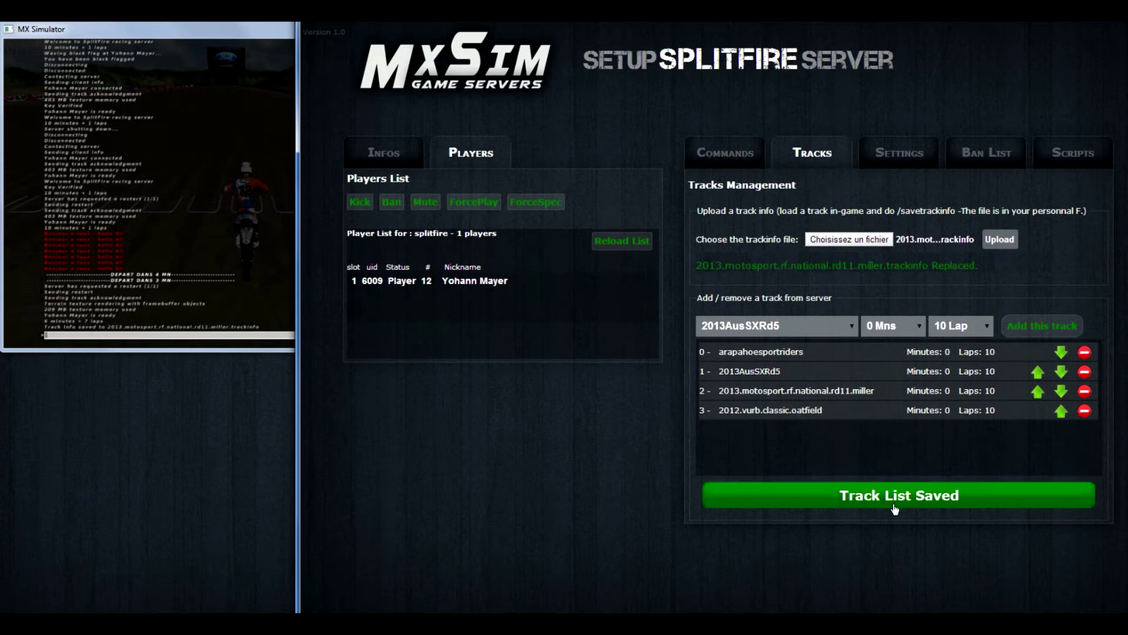
click(725, 153)
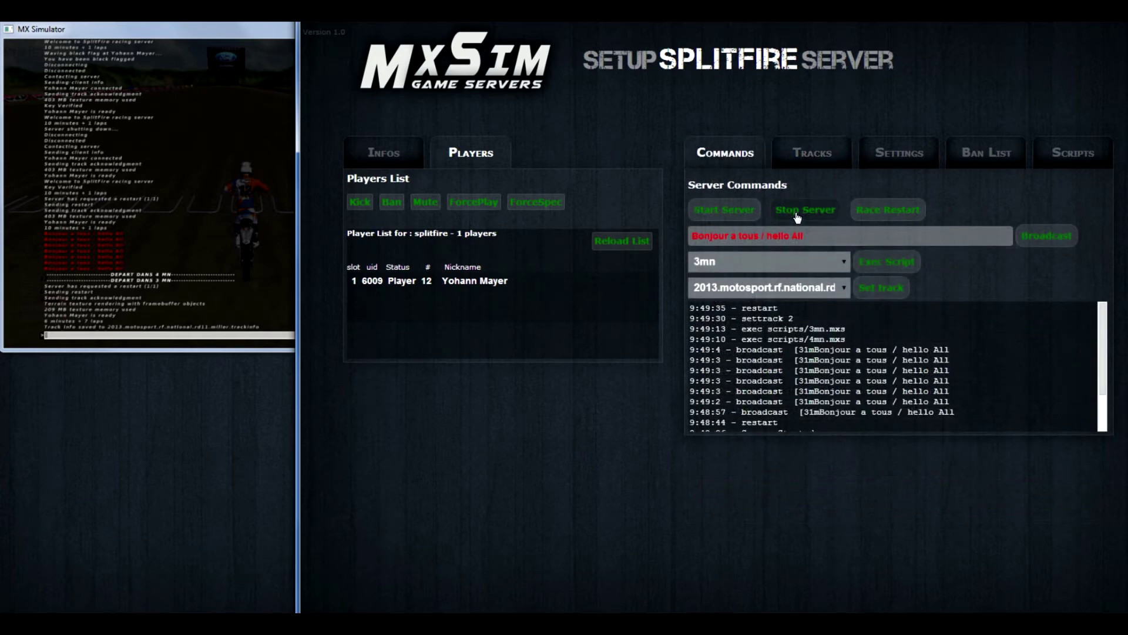
Step: Stop the Splitfire server and start it again from the Commands tab
click(799, 211)
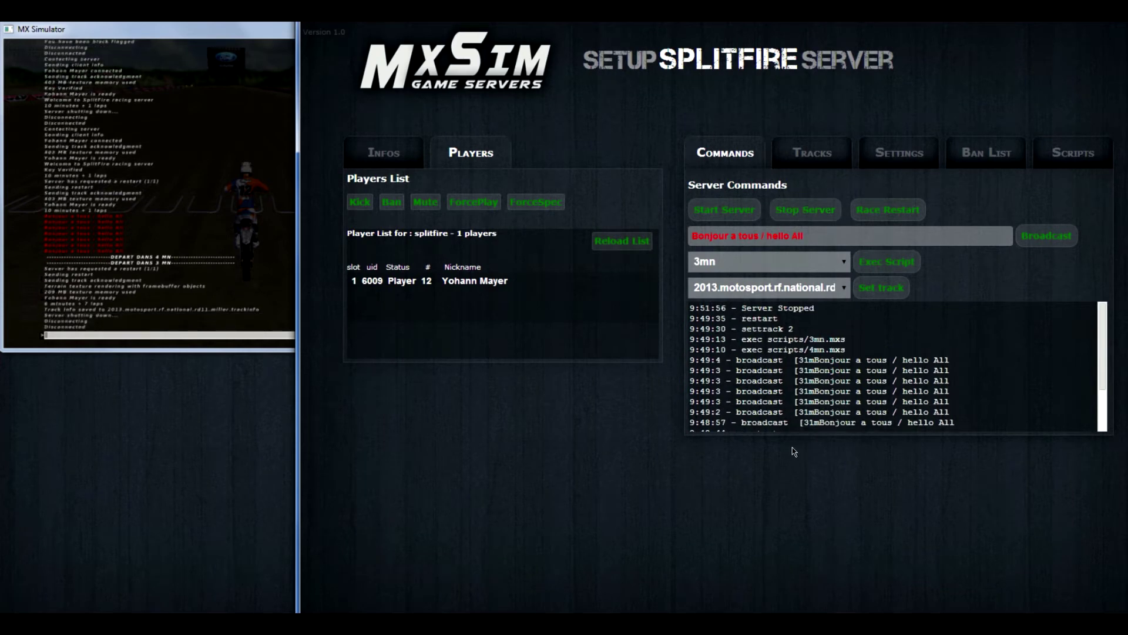
click(725, 210)
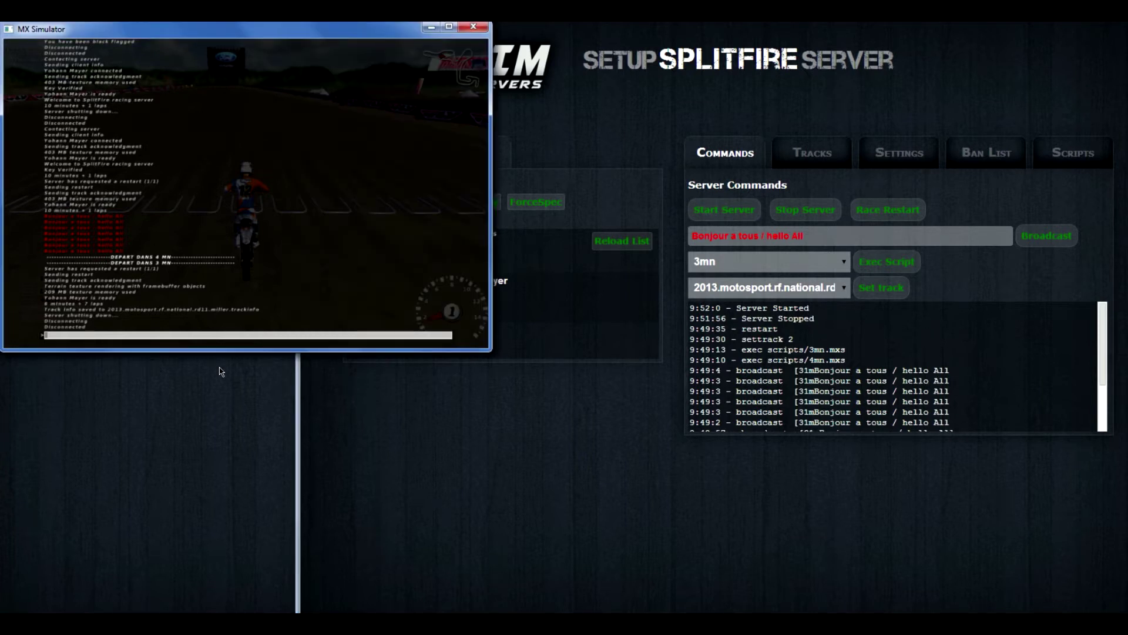
Step: Close the game console, reconnect via Multiplayer > Connect, and return to the panel
key(grave)
key(Escape)
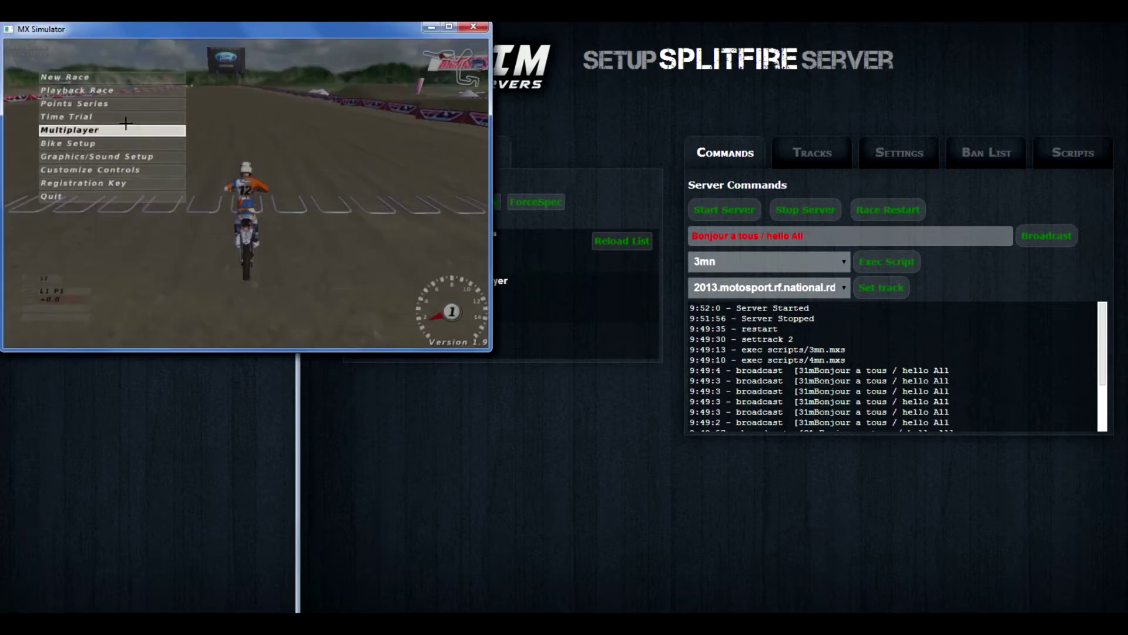
click(126, 123)
click(97, 73)
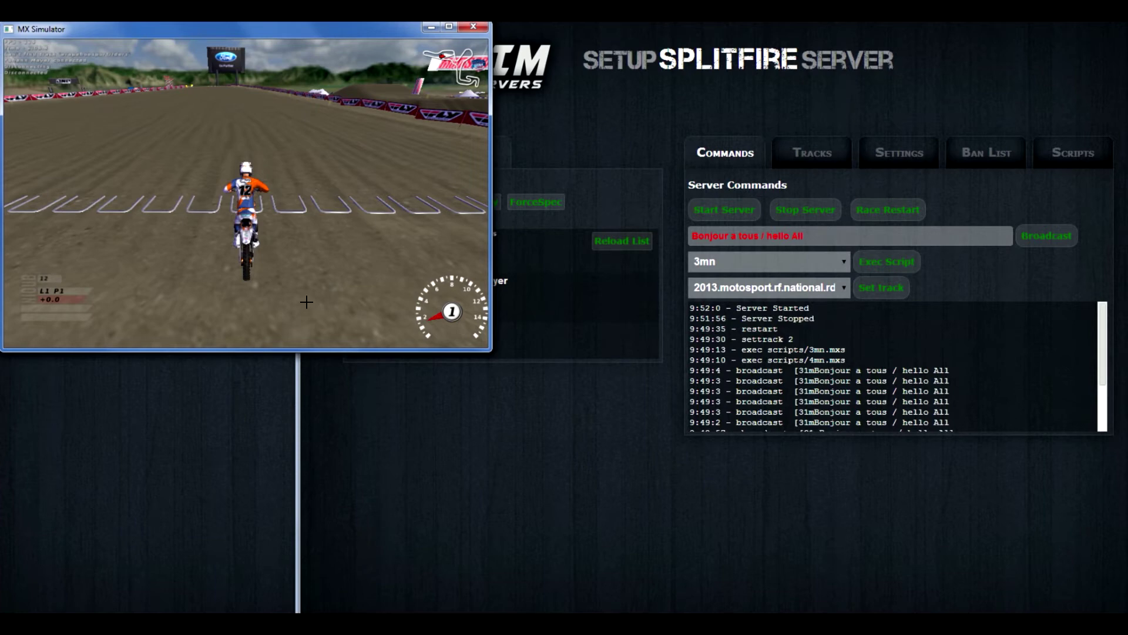
click(967, 293)
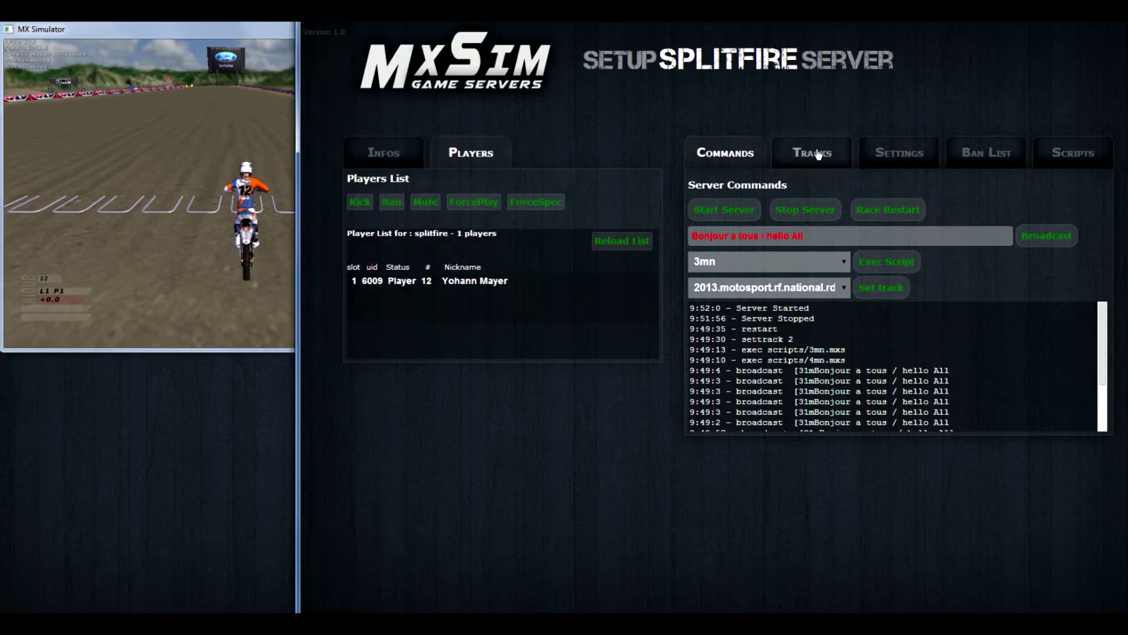
Step: Set the server track to Rd11 Miller and restart the race
click(814, 154)
click(729, 161)
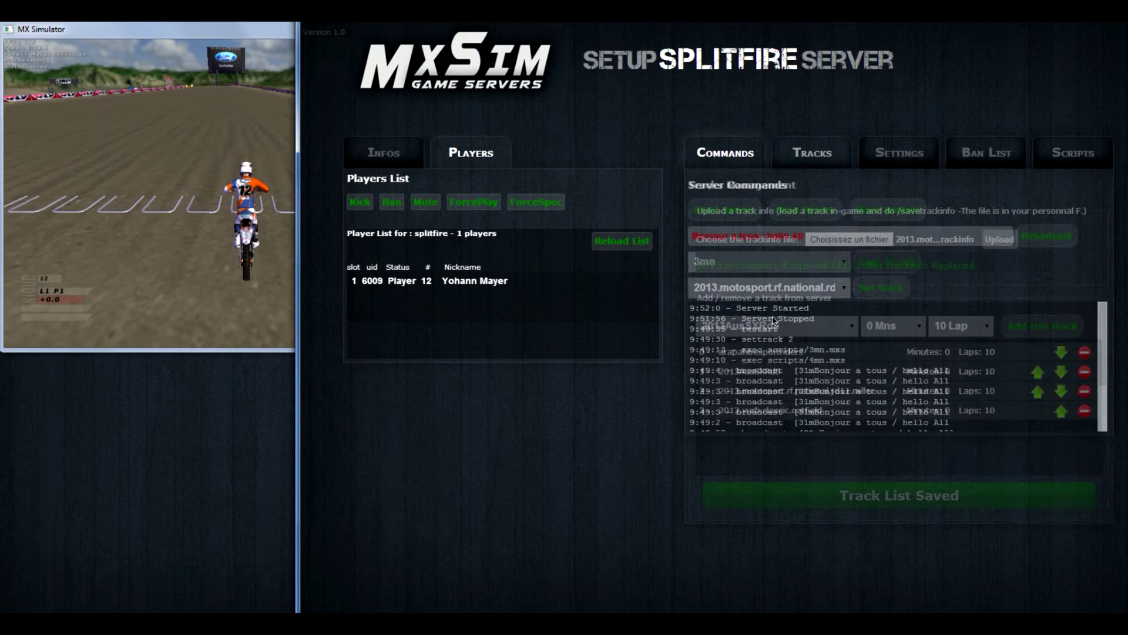
click(808, 287)
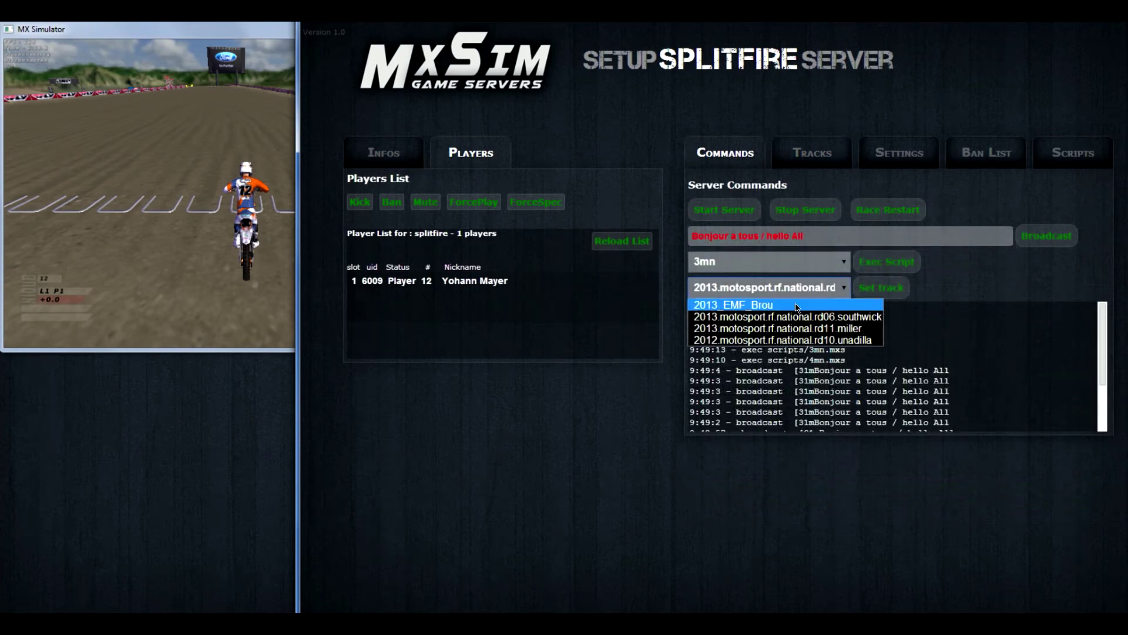
click(816, 317)
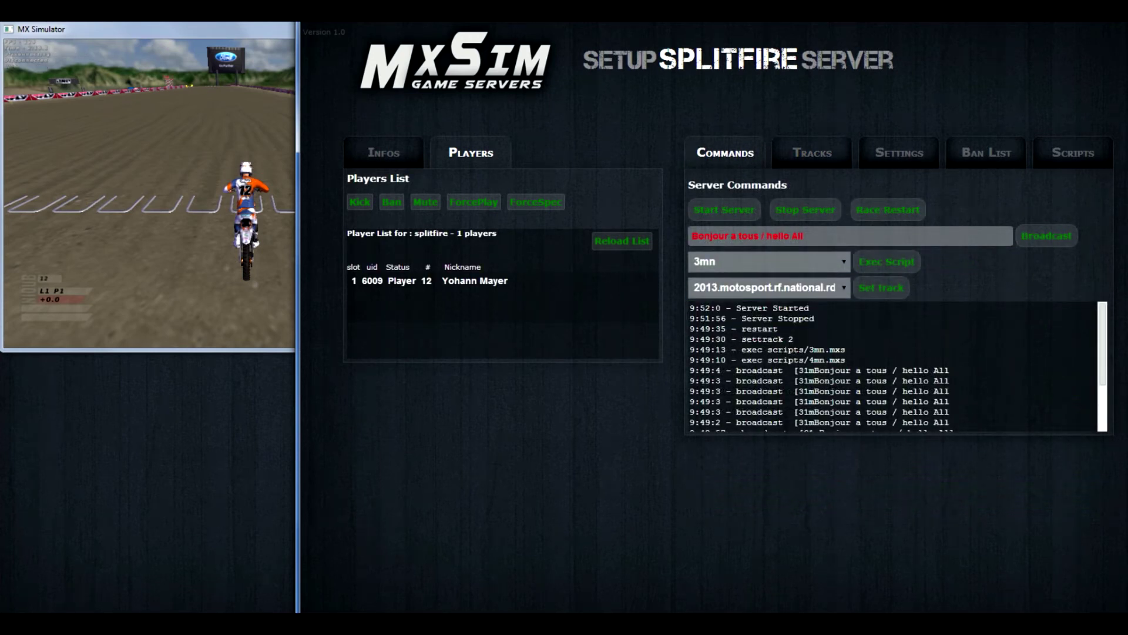
click(782, 288)
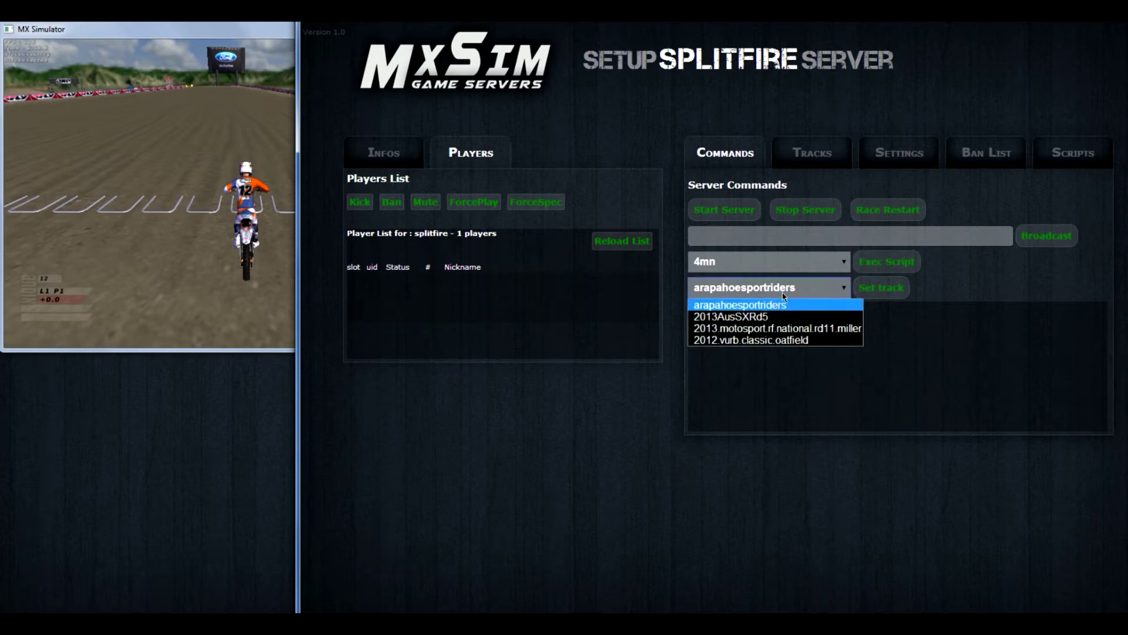
click(783, 329)
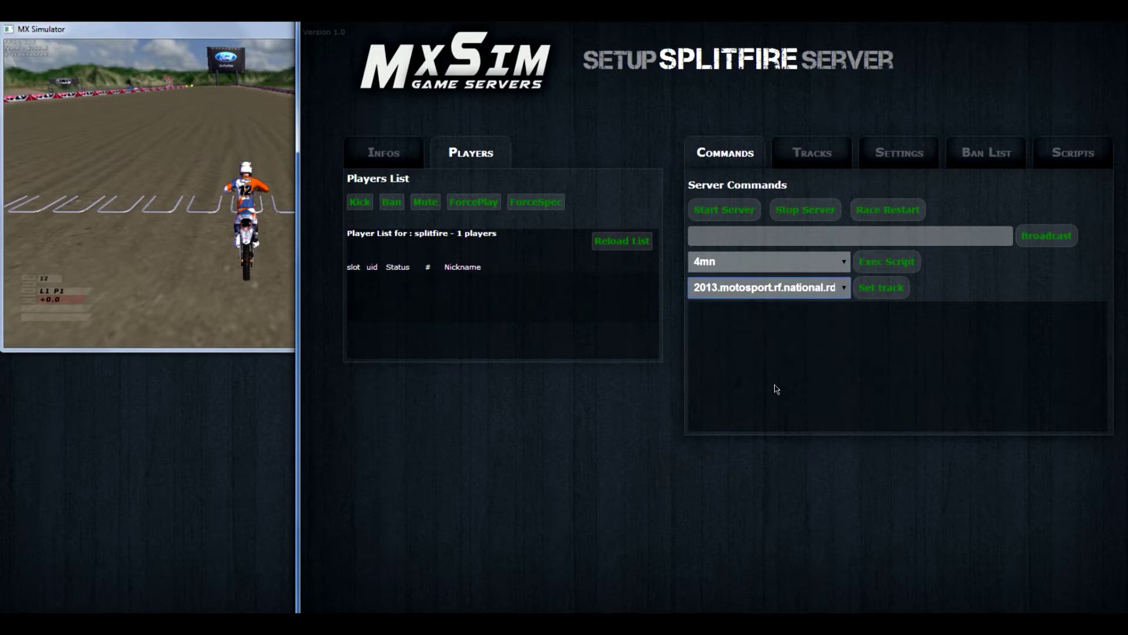
click(882, 288)
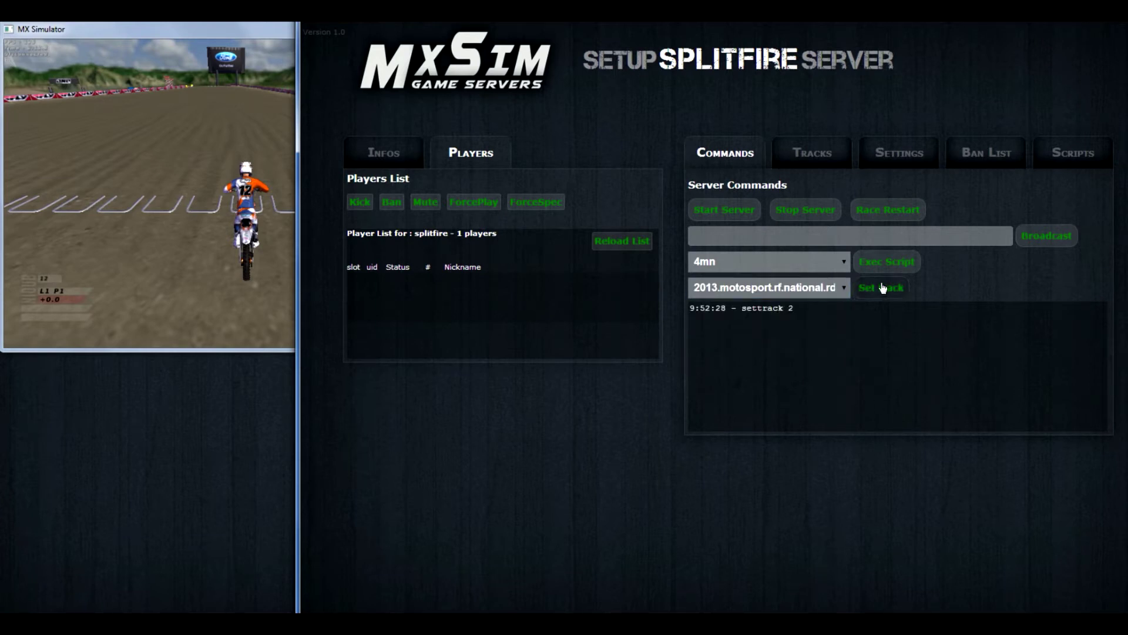
click(905, 216)
Step: Reconnect the game to the server, then check the track list and return to Commands
click(202, 249)
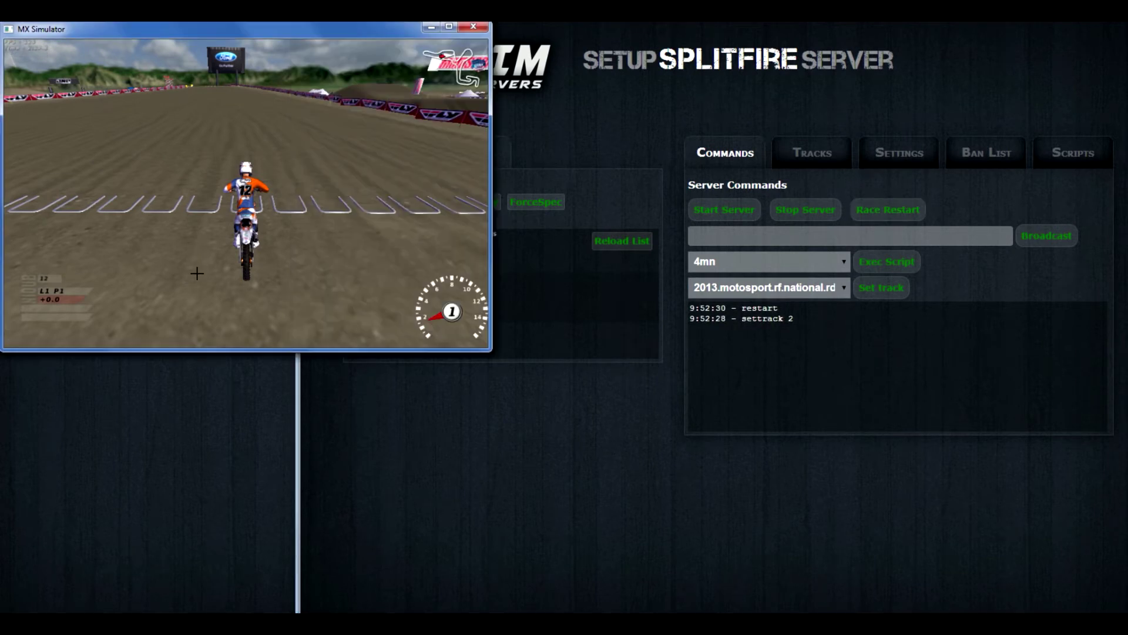
key(Escape)
click(125, 131)
click(61, 77)
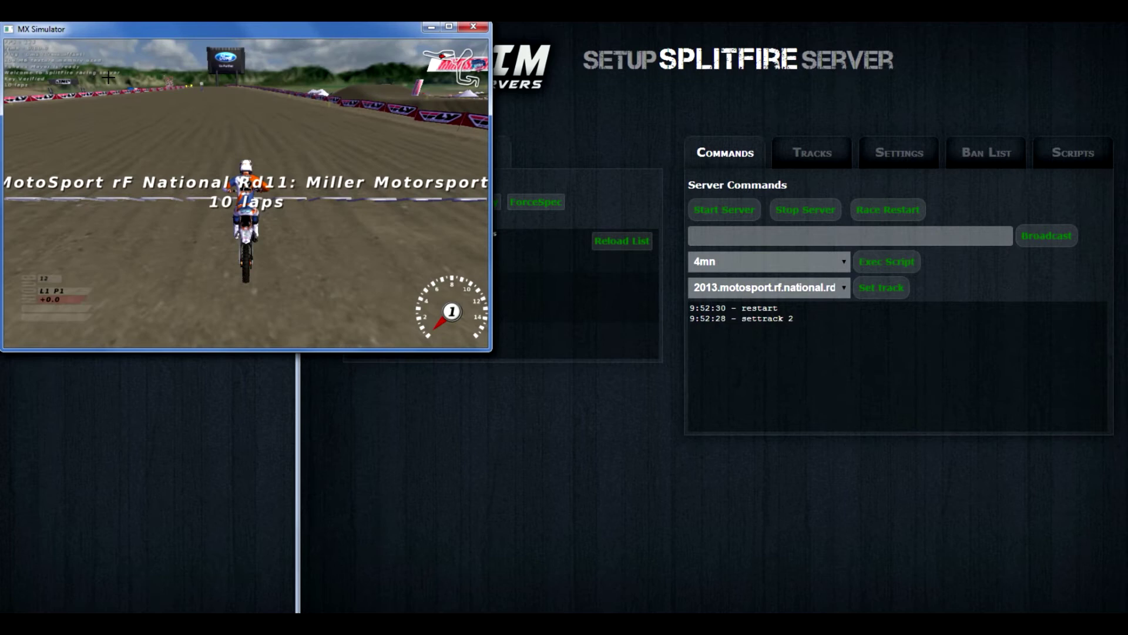
click(855, 380)
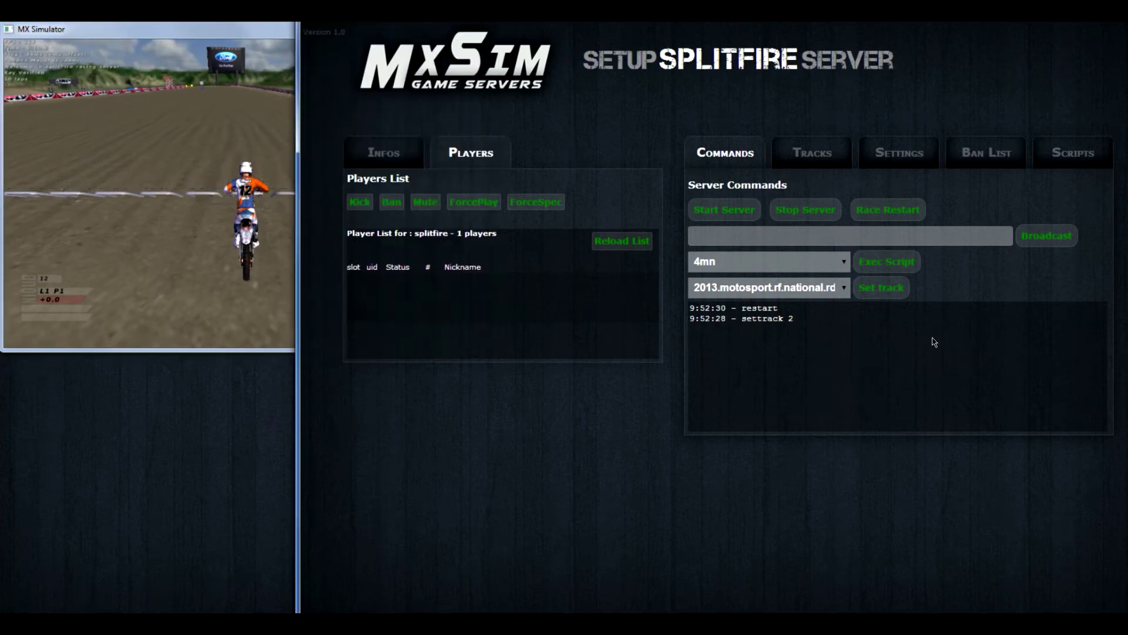
click(816, 152)
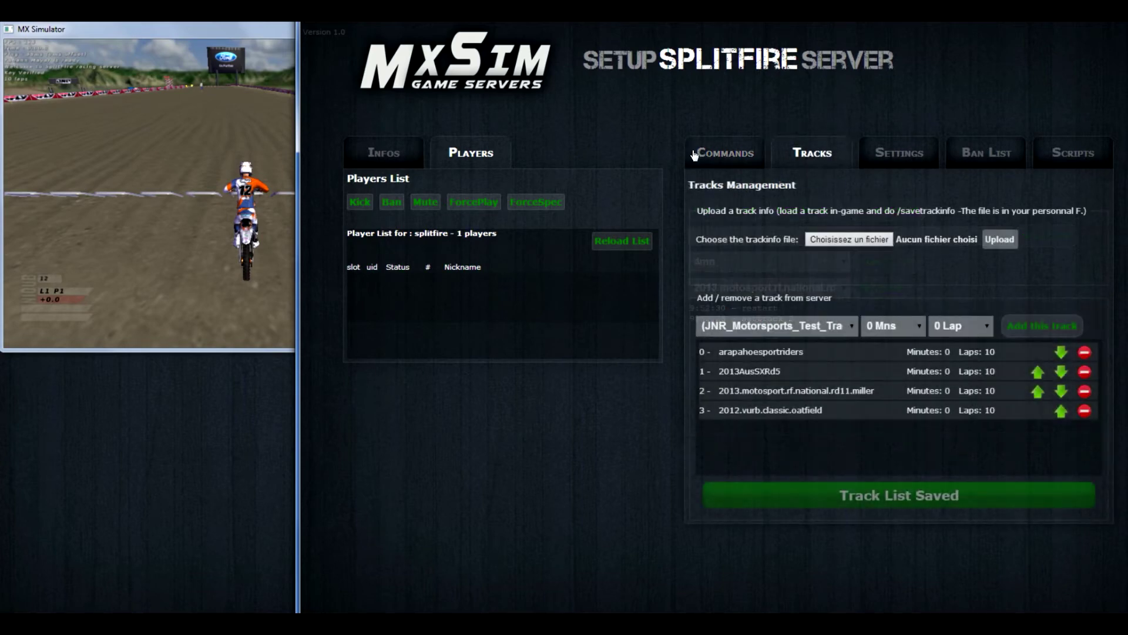
click(725, 152)
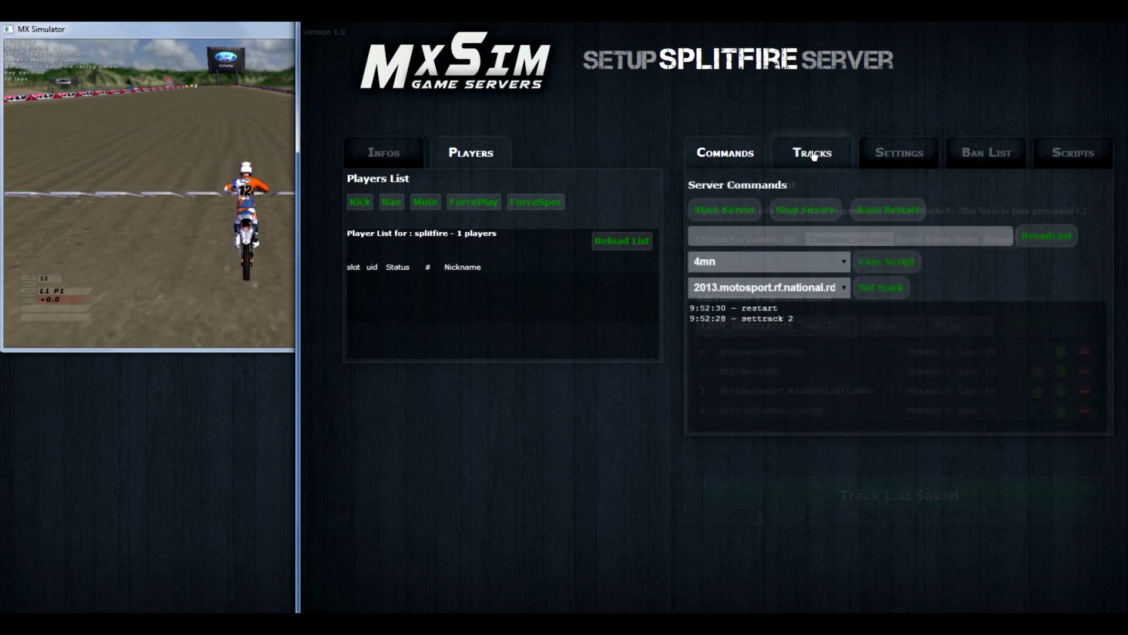
Step: Append ', have fun' to the Greeting Message in Settings
click(913, 154)
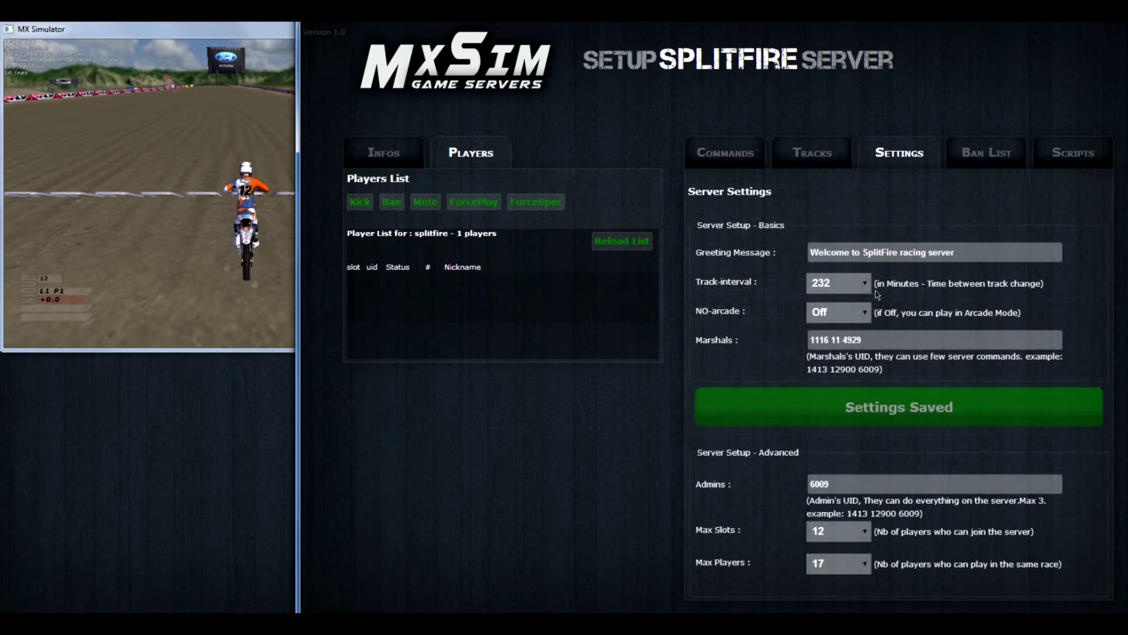
click(963, 252)
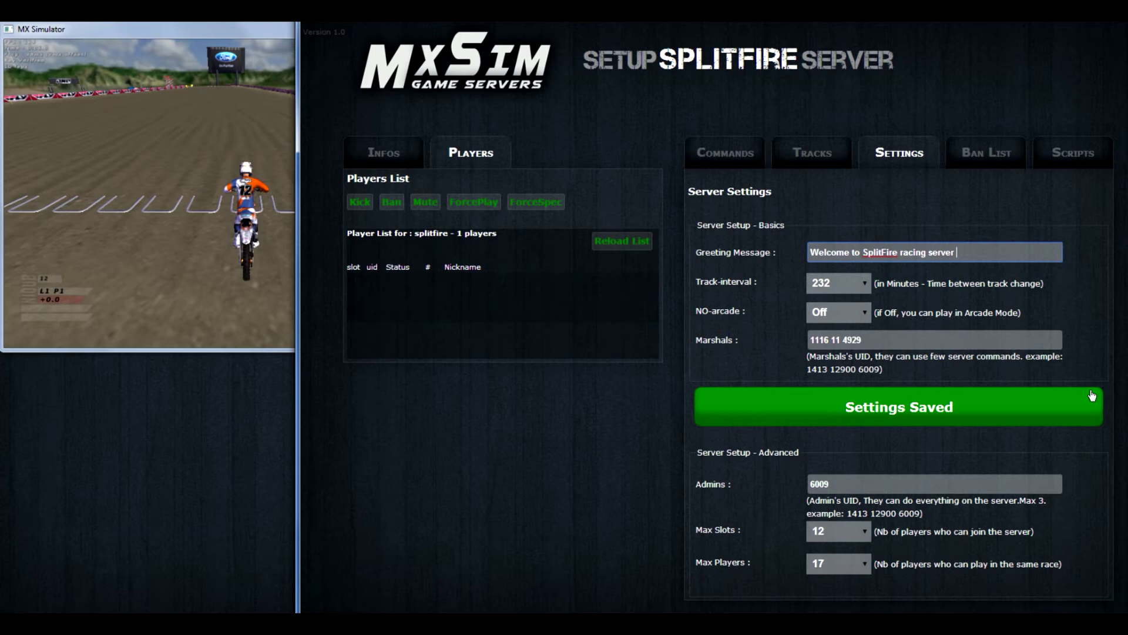
text(, have fun)
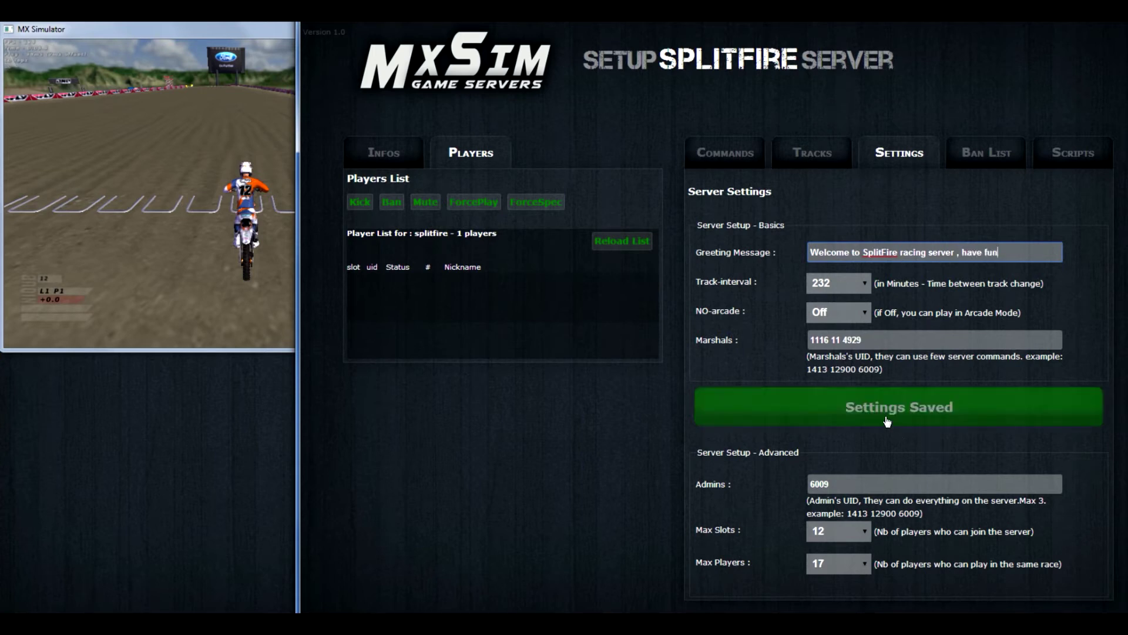
click(918, 343)
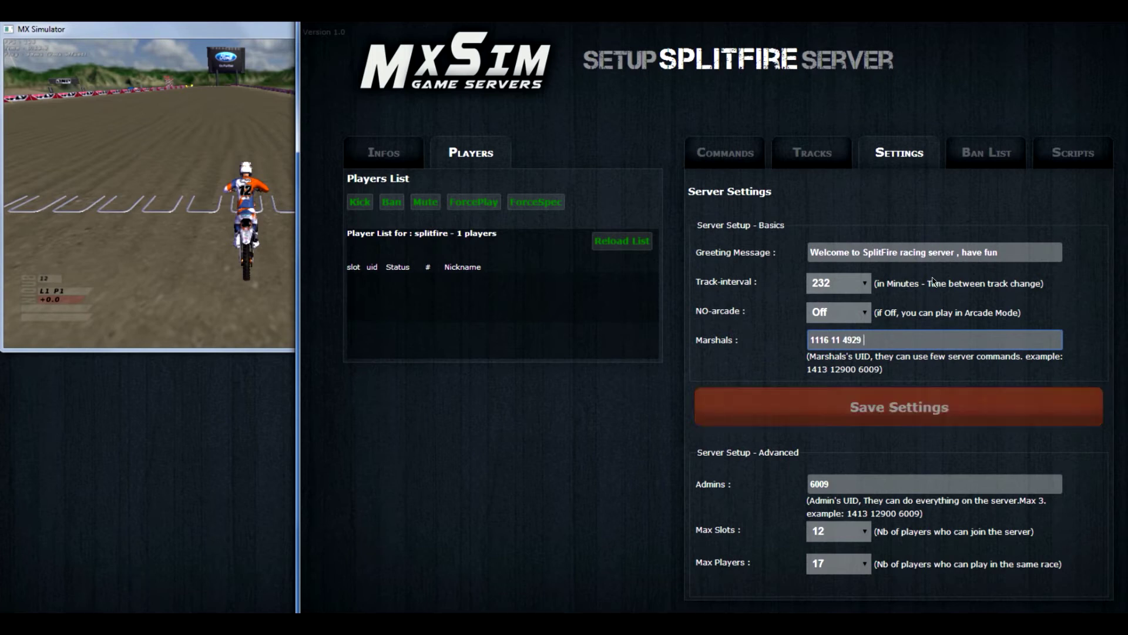
Step: Choose 9 minutes for Track-interval and On for NO-arcade in the basic settings
click(837, 284)
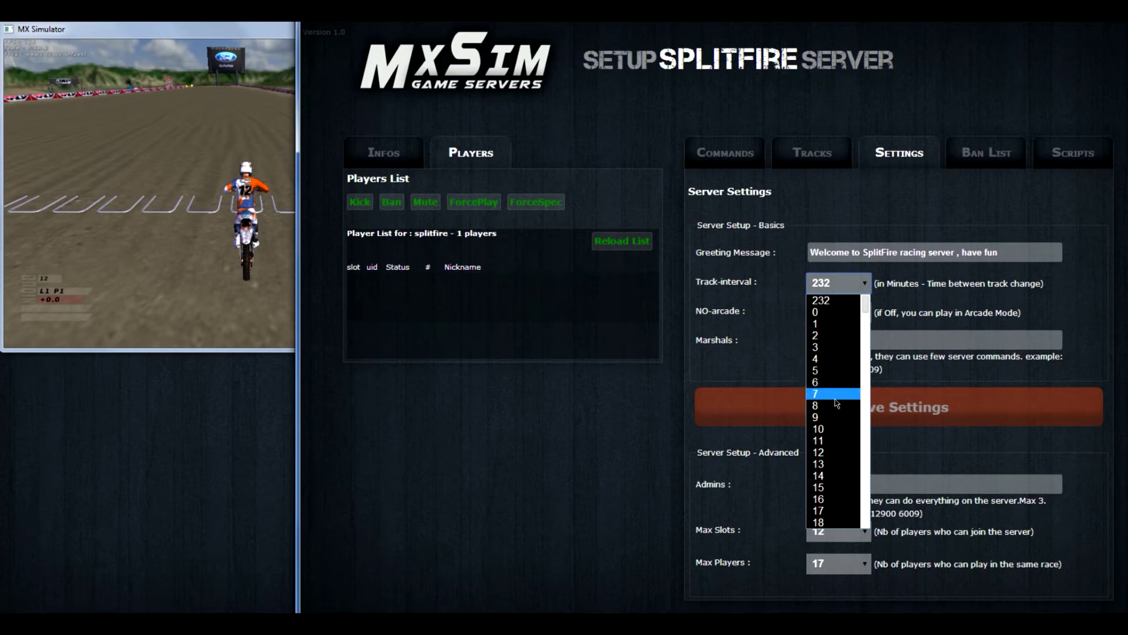
click(859, 300)
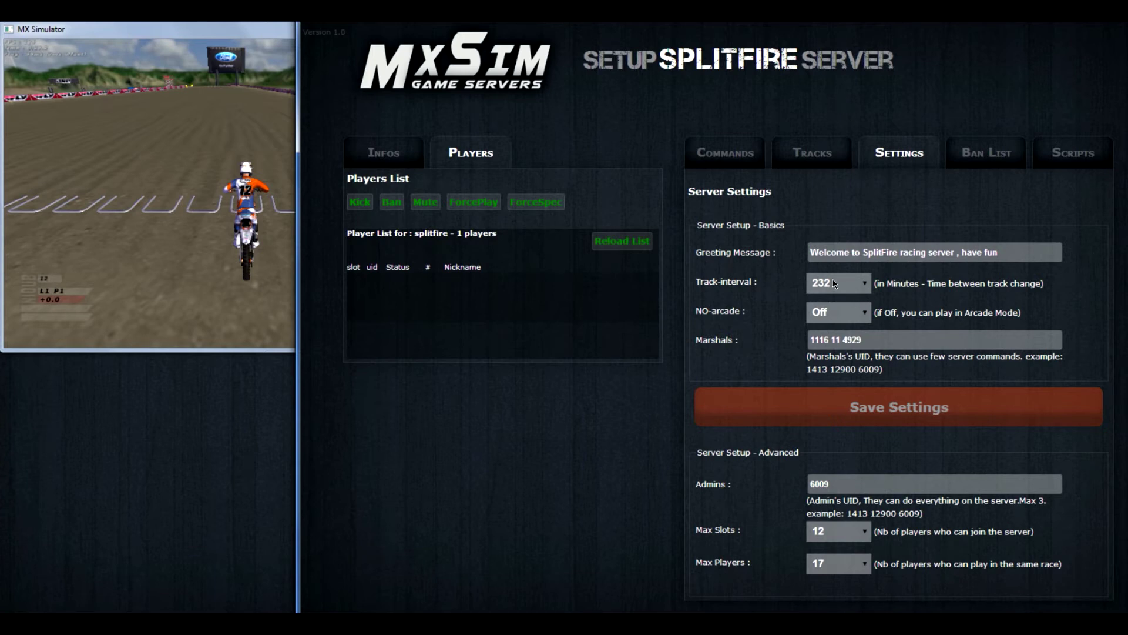
click(840, 283)
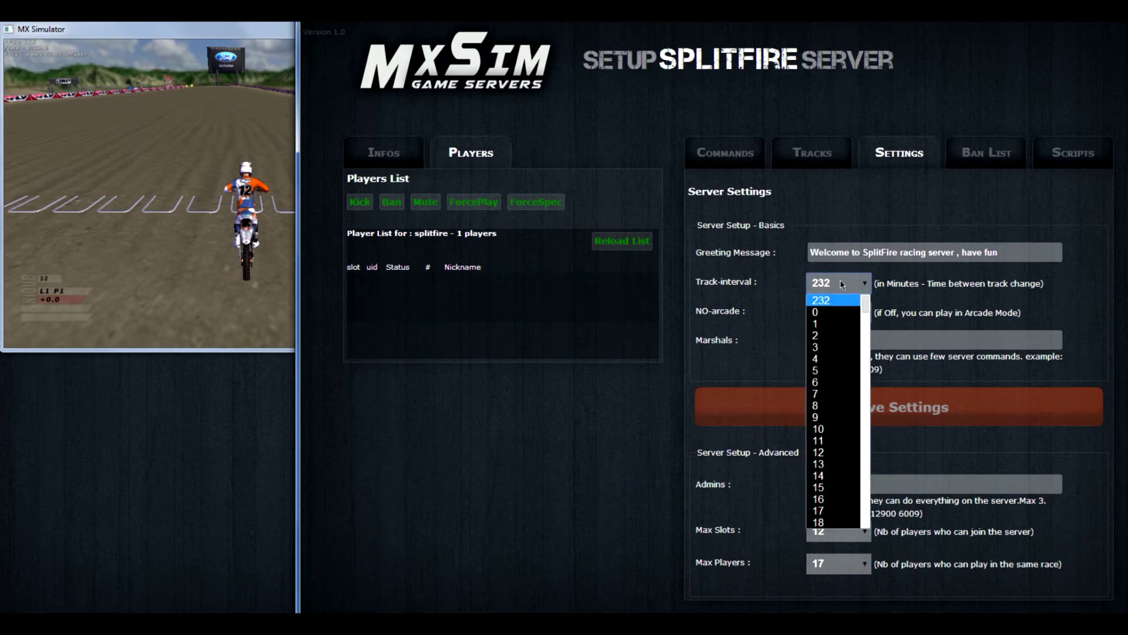
click(841, 416)
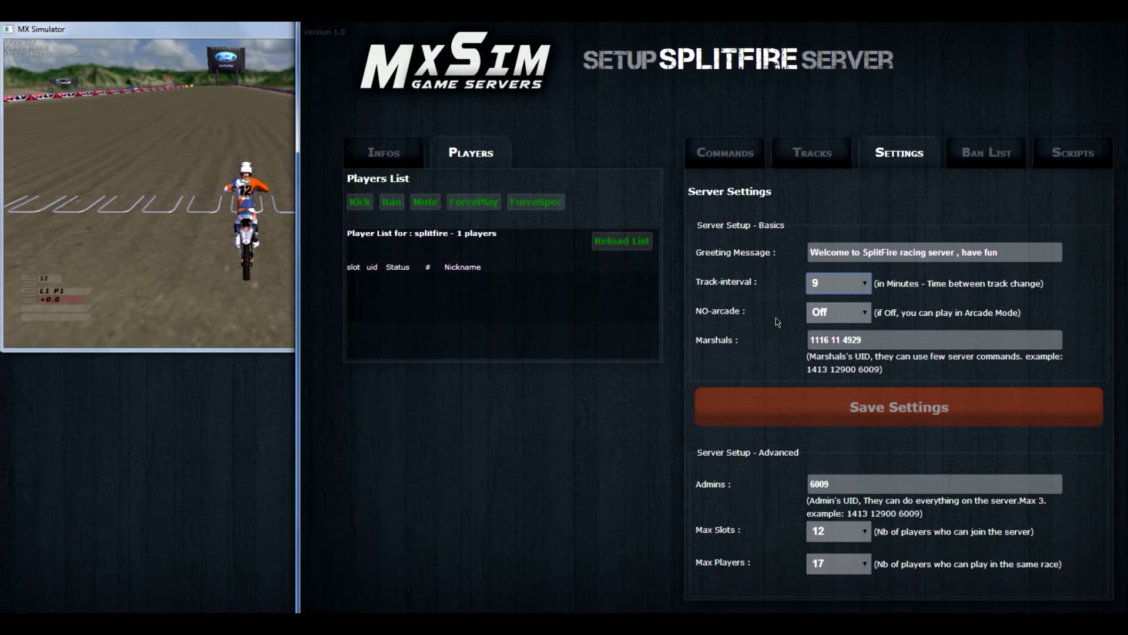
click(839, 317)
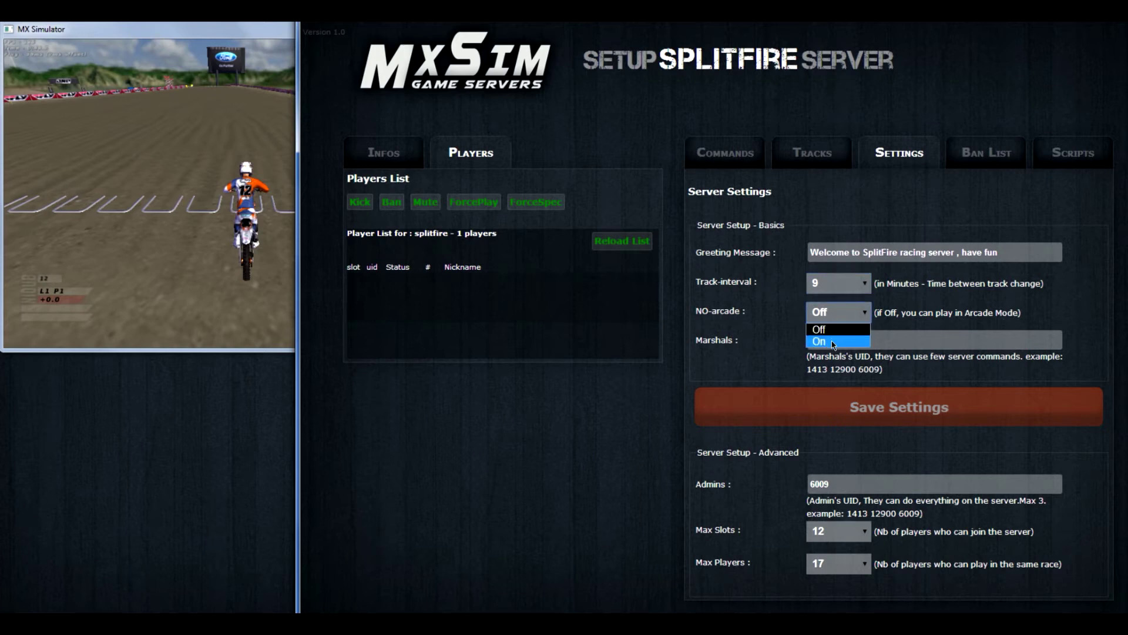
click(834, 342)
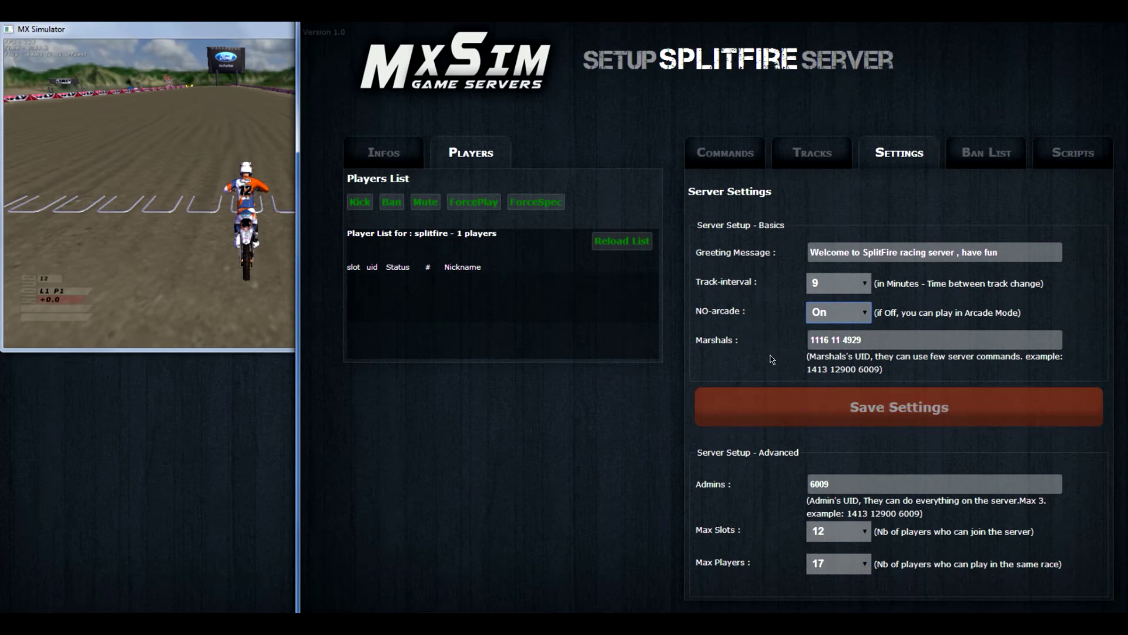
click(872, 336)
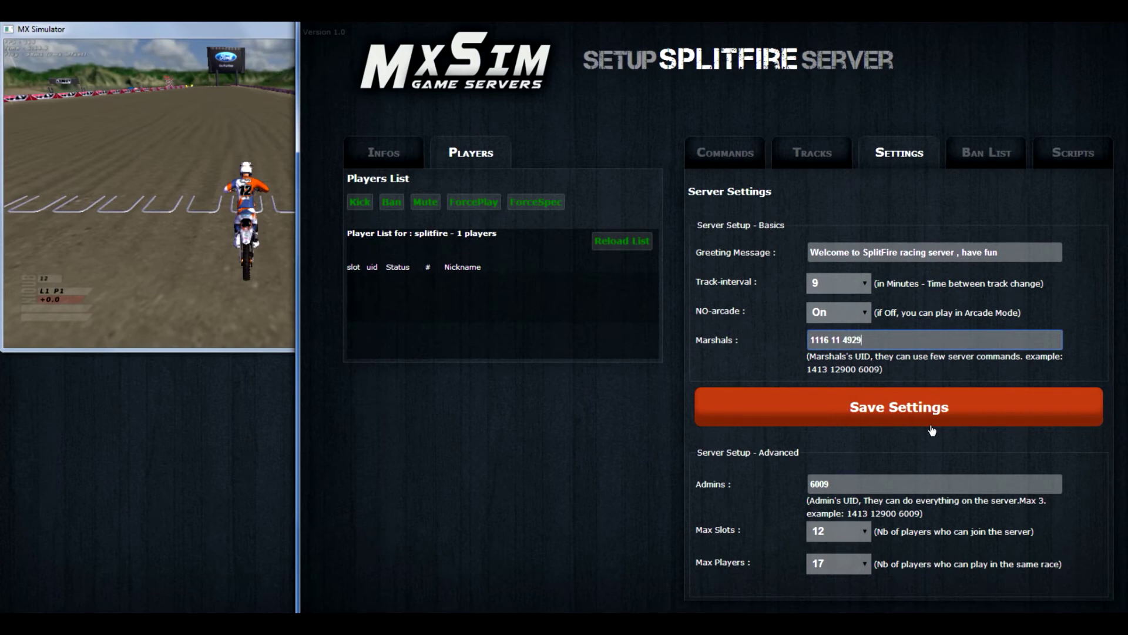
Step: Complete the marshals field with the remaining marshal UIDs and save the server settings
key(BackSpace)
key(BackSpace)
key(BackSpace)
key(BackSpace)
key(BackSpace)
key(BackSpace)
key(BackSpace)
text(6009 1250 11111)
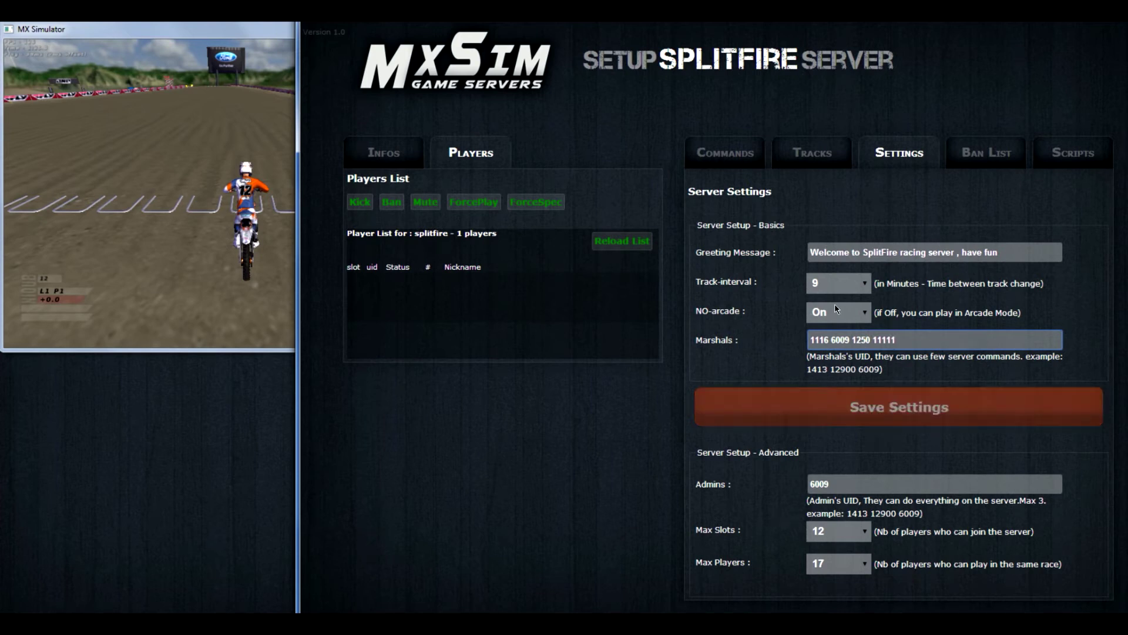
click(914, 410)
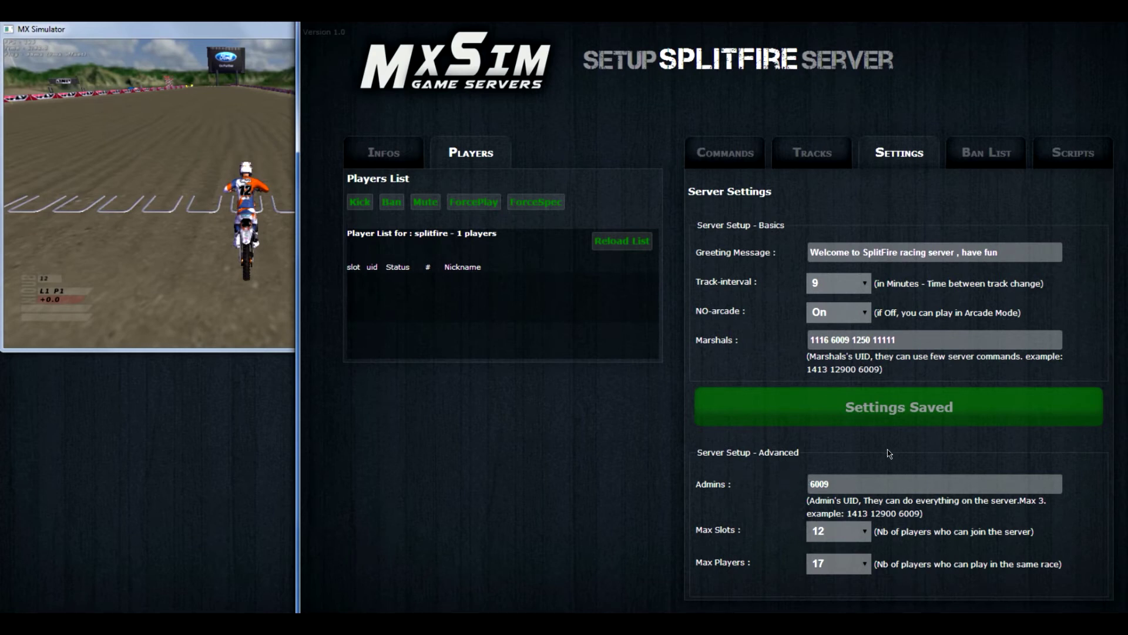
Step: Append a second admin UID, set Max Slots to 37 and Max Players to 10, then save
click(856, 484)
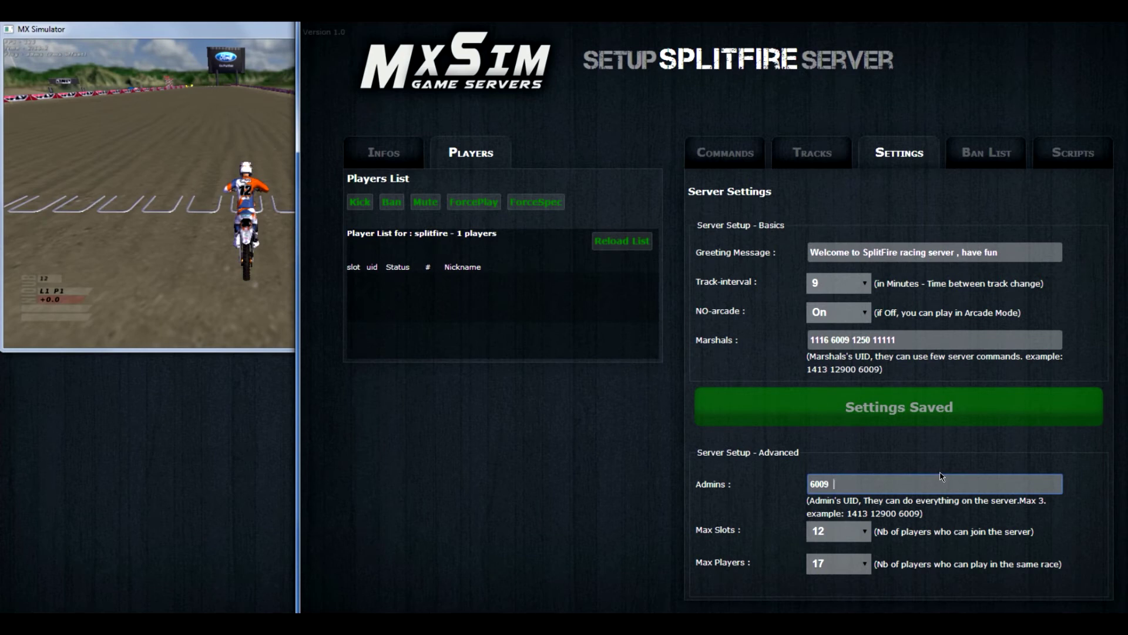
text(1111)
click(837, 533)
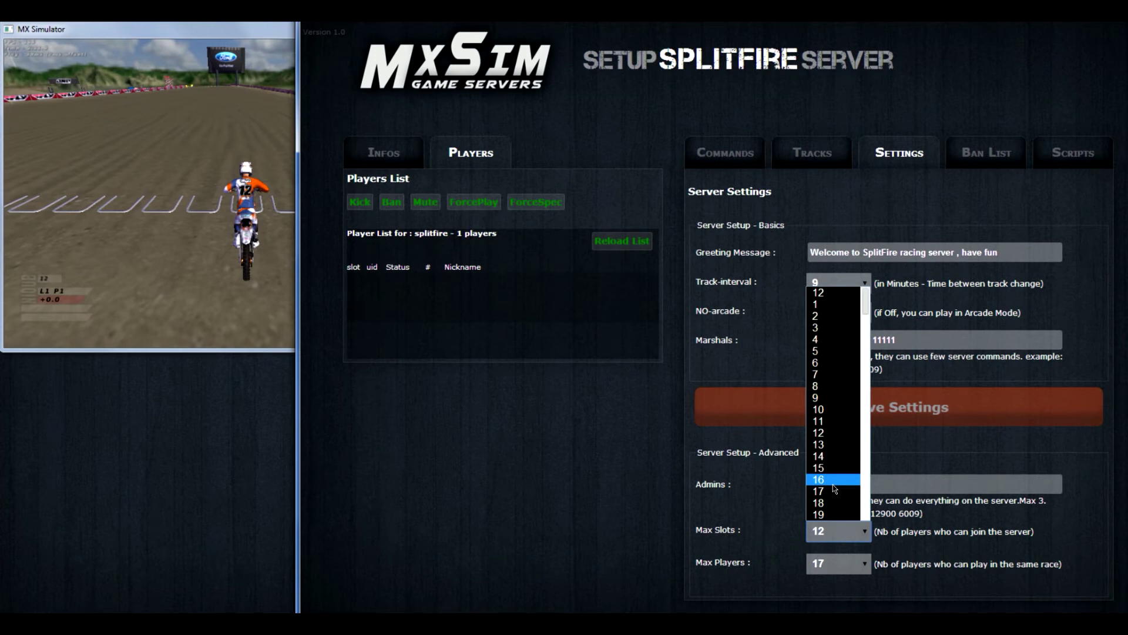
scroll(833, 485, down, 20)
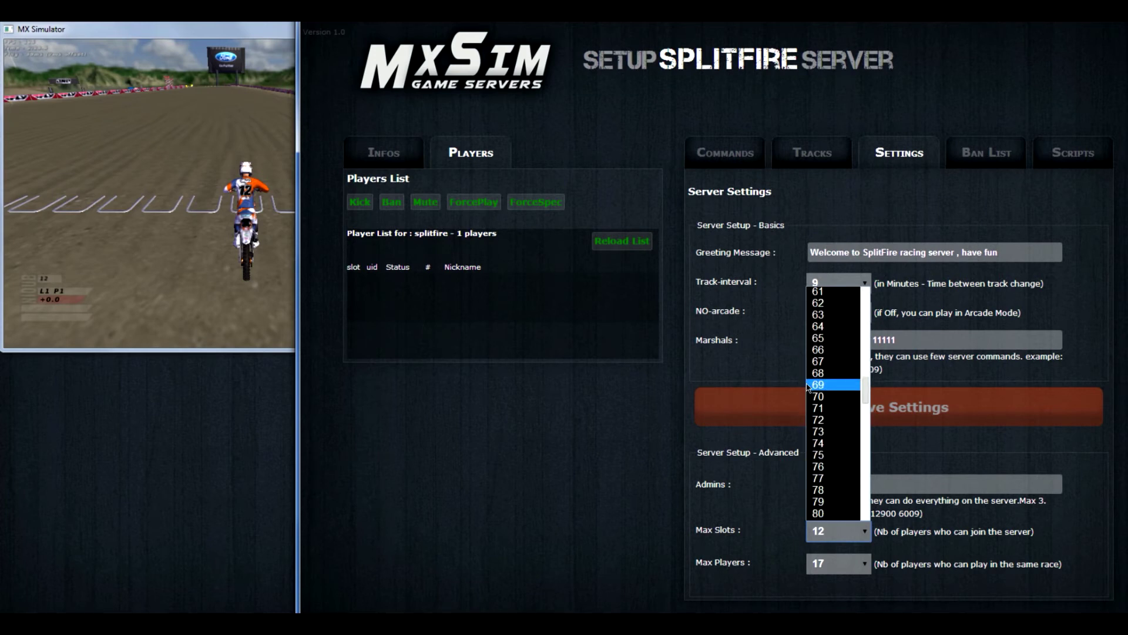
scroll(816, 415, down, 8)
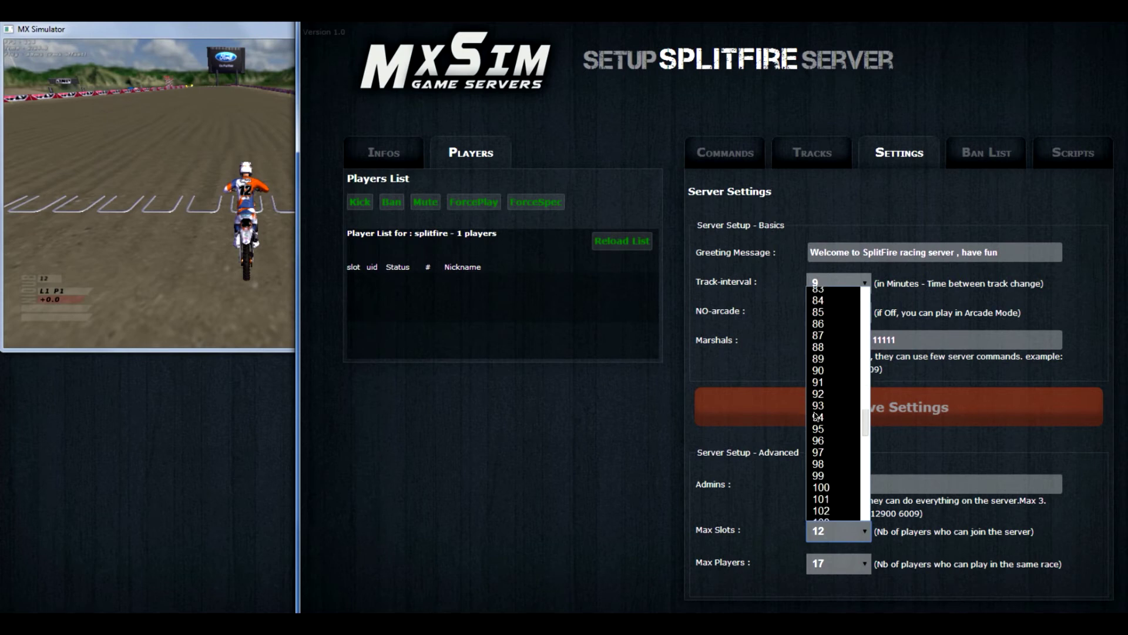
scroll(817, 400, up, 6)
scroll(823, 352, up, 11)
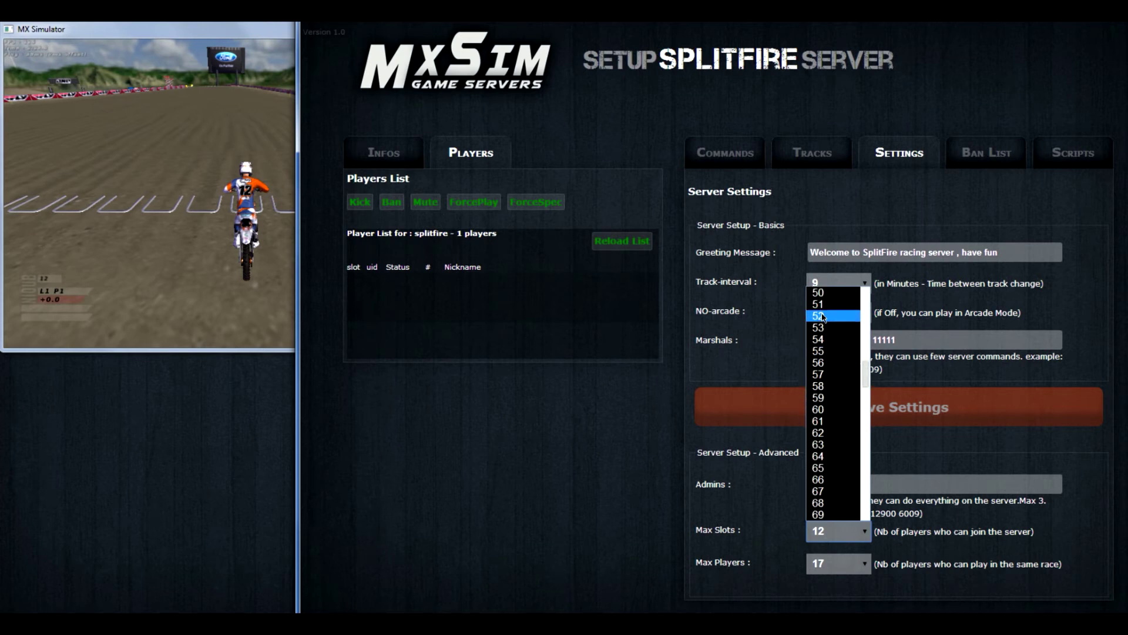
click(844, 335)
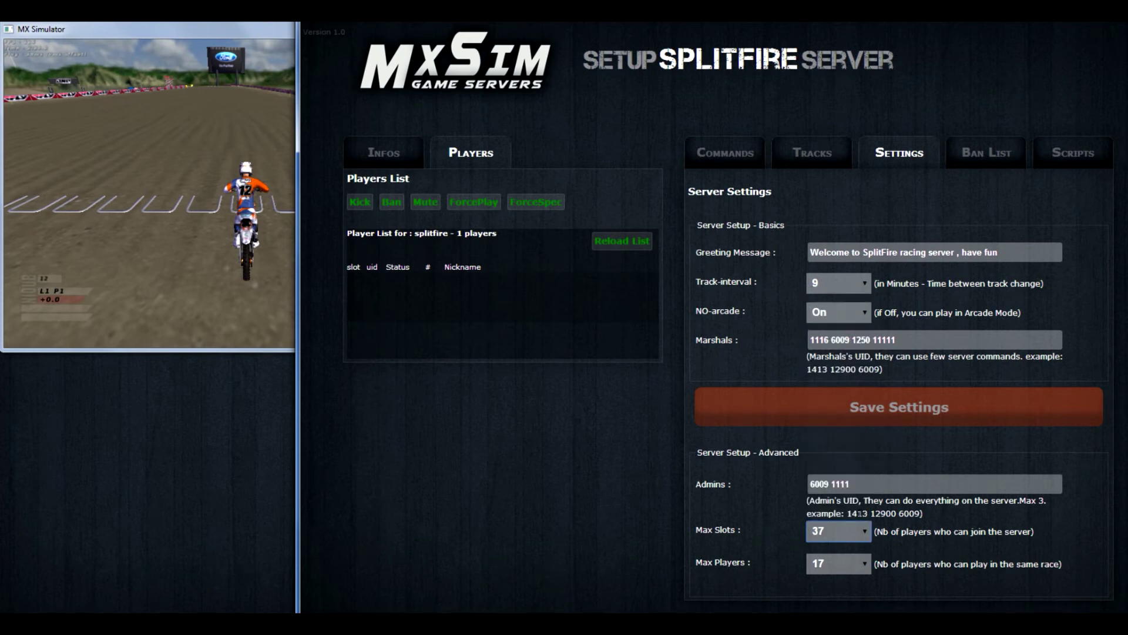
click(832, 568)
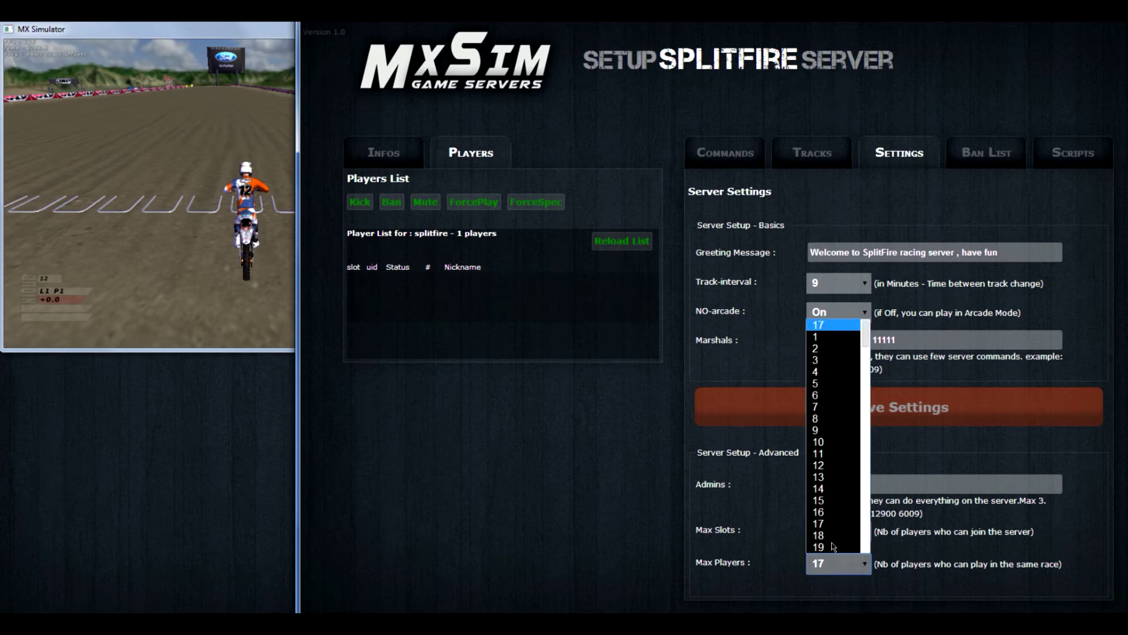
click(846, 442)
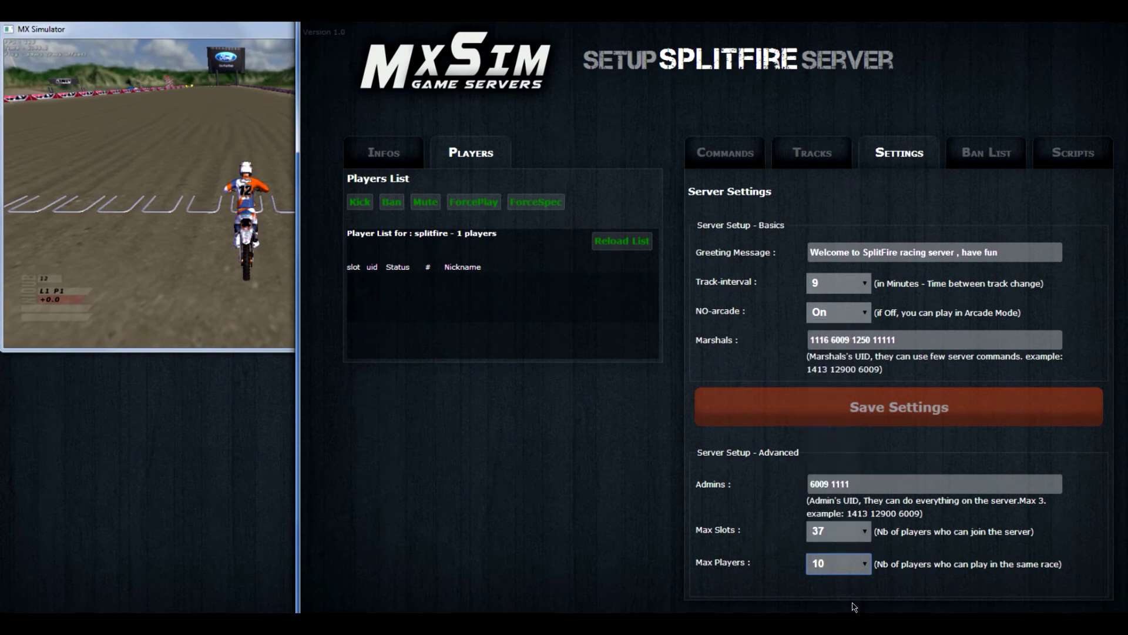
click(888, 418)
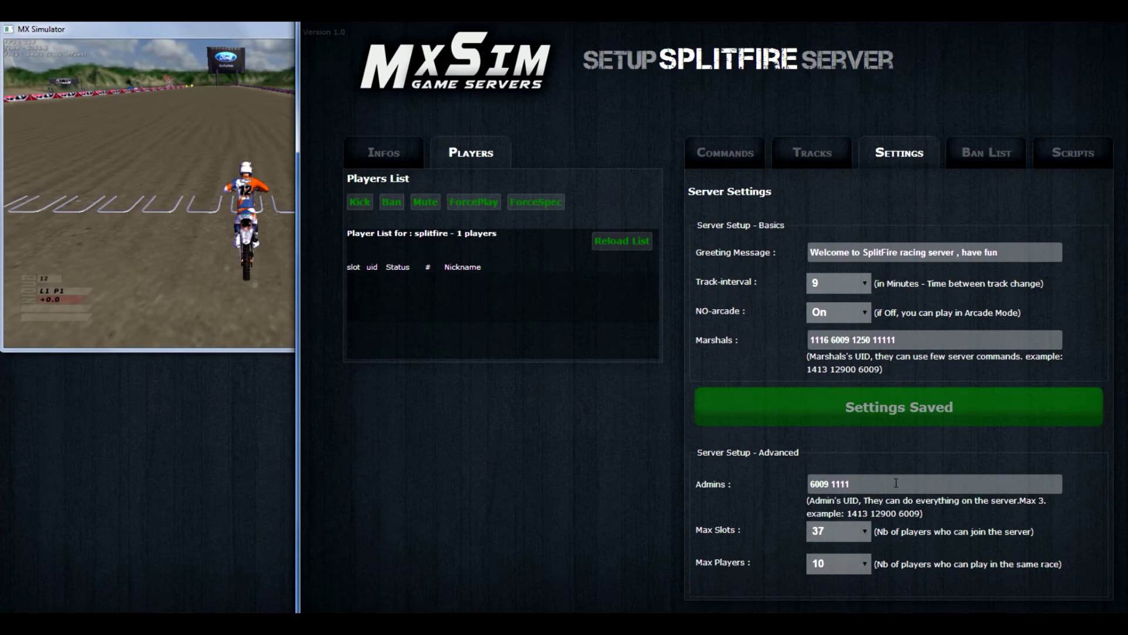
Step: On the Ban List page, enter the player's UID with reason 'noob' and time 0
click(982, 154)
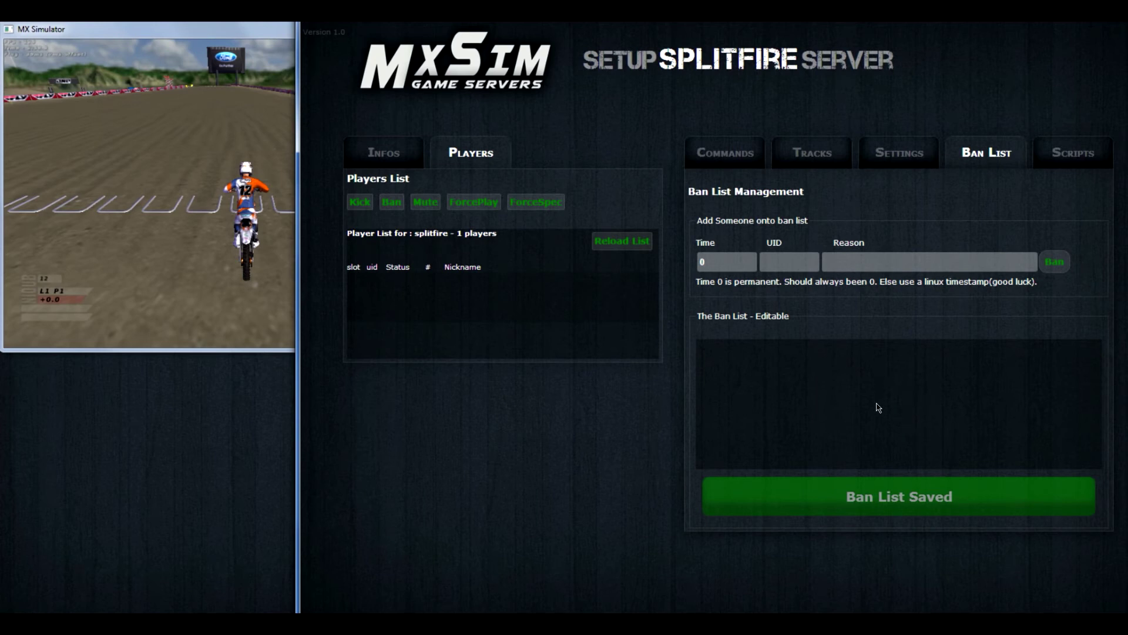
click(785, 262)
text(6009)
click(867, 258)
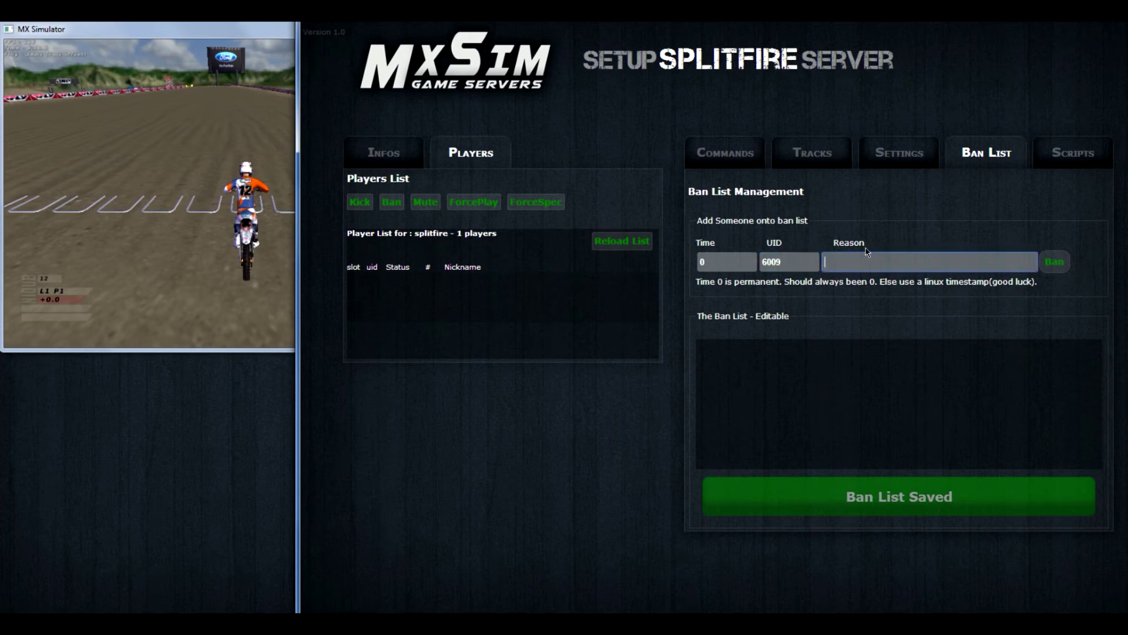
text(noob)
click(728, 258)
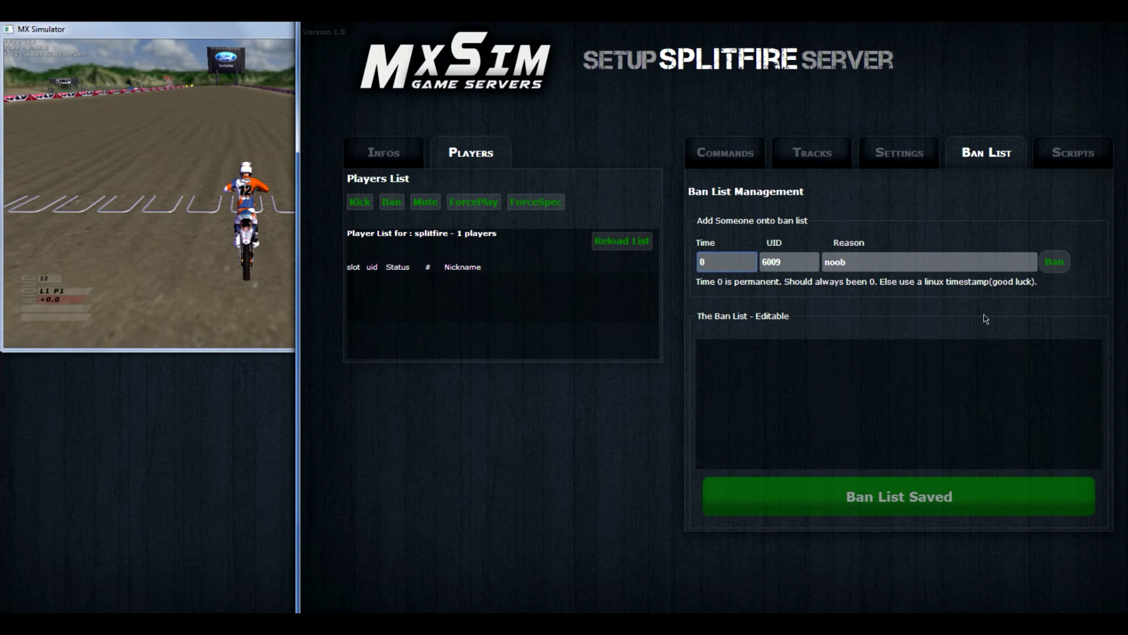
click(895, 257)
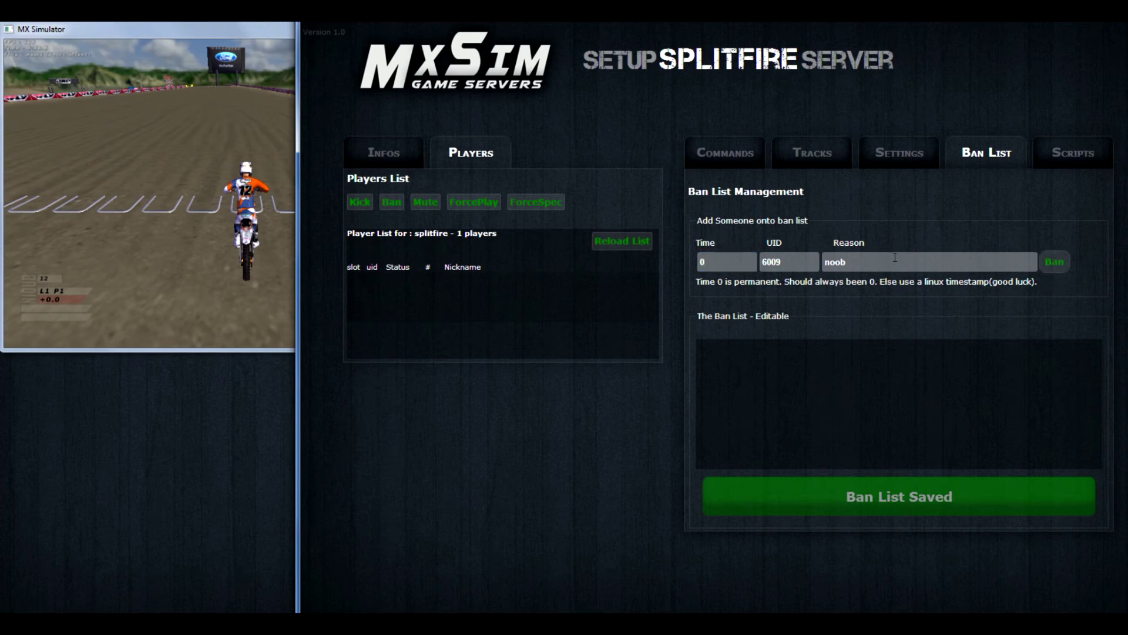
Step: Ban the player permanently, then add a ban for a second UID
click(1059, 263)
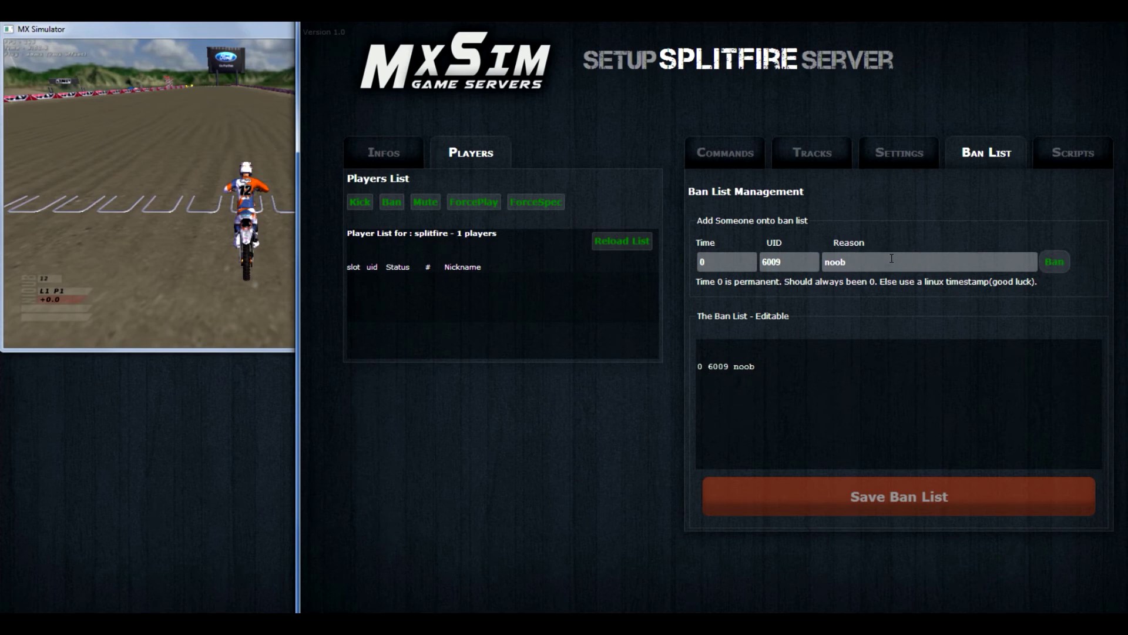
double_click(773, 259)
text(1111)
click(1054, 261)
Step: Remove the second UID's line from the ban list text and save the ban list
click(778, 430)
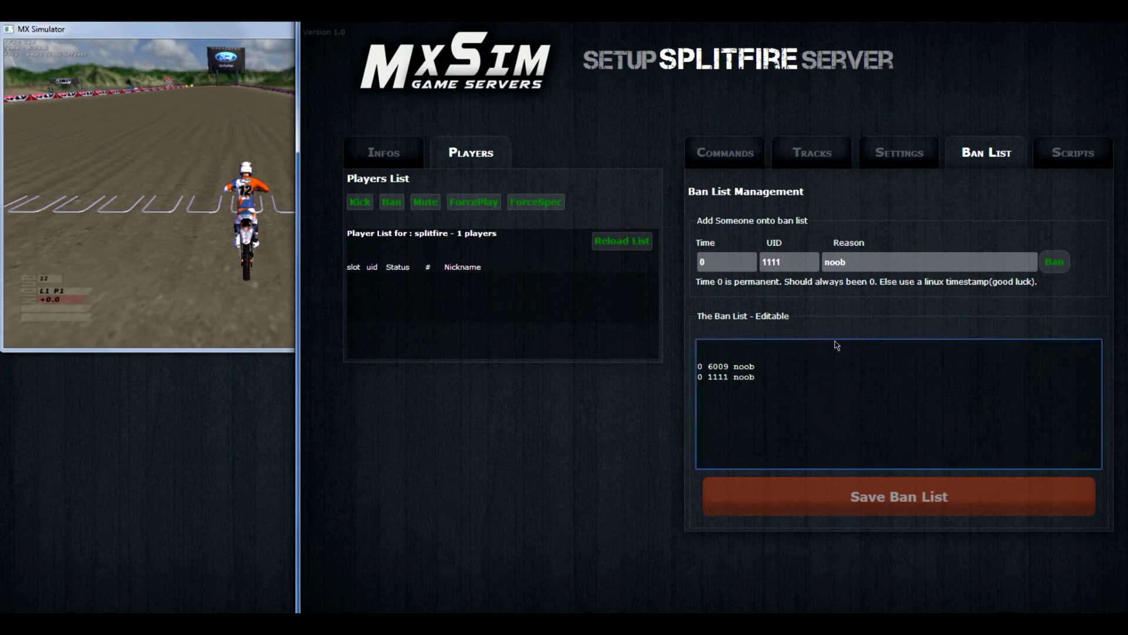
click(721, 356)
drag(757, 379, 698, 388)
key(BackSpace)
click(947, 500)
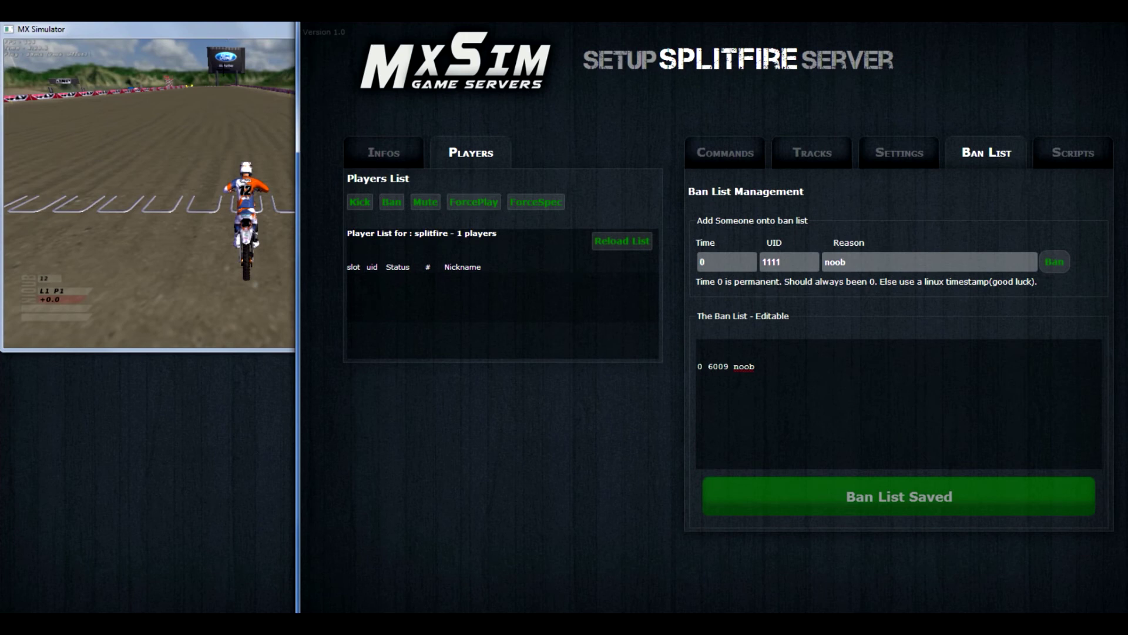
Step: Disconnect MX Simulator from the Splitfire server through Multiplayer > Disconnect
click(220, 87)
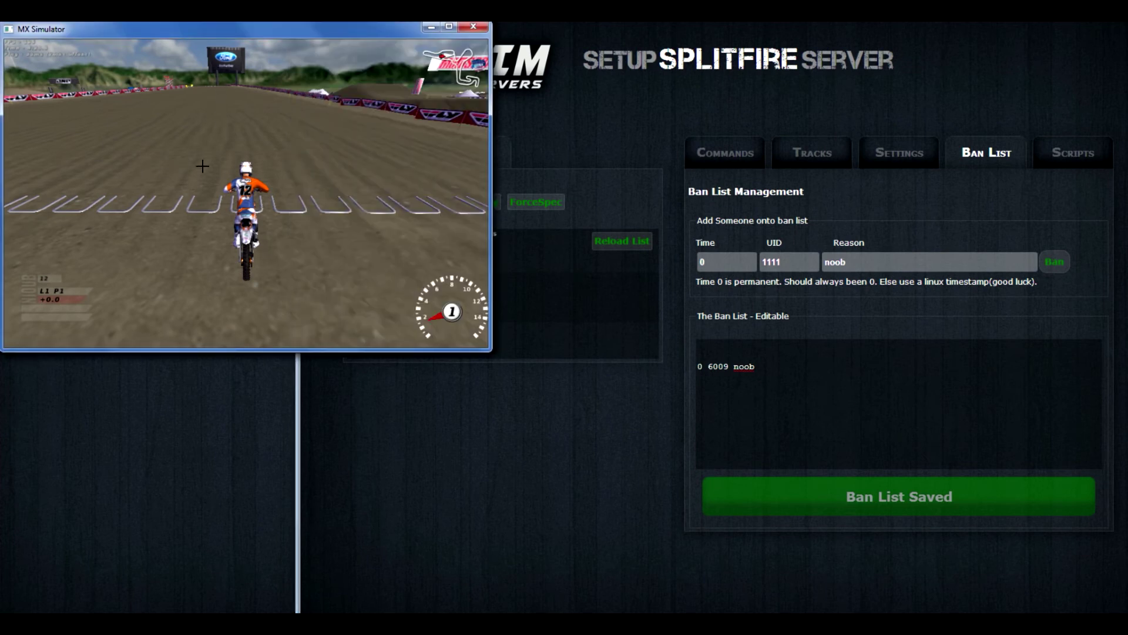
key(Escape)
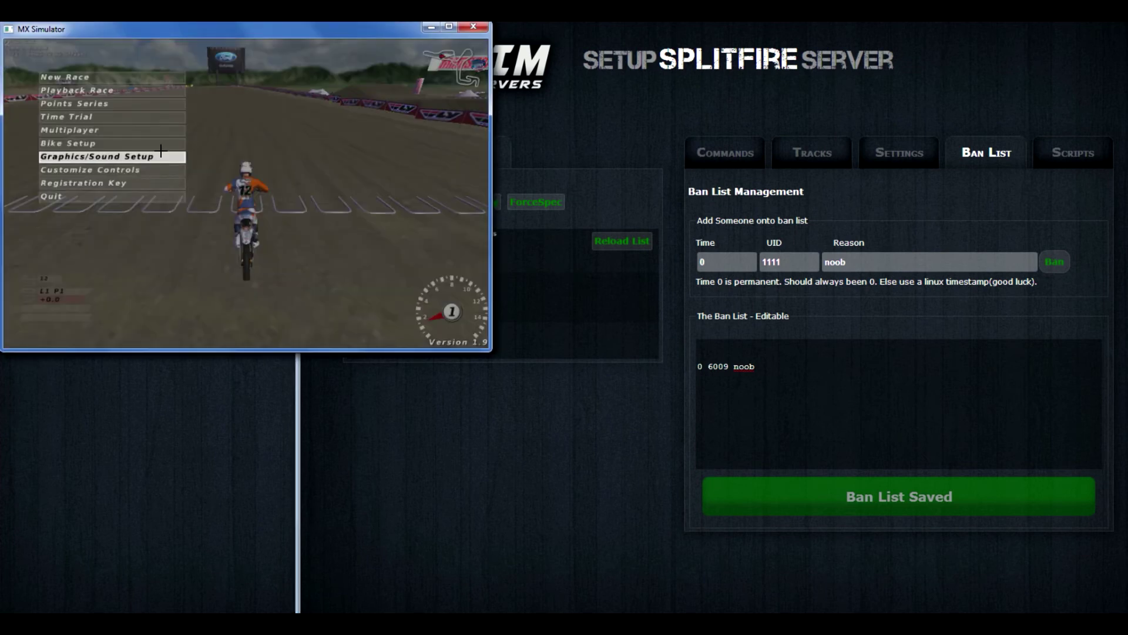
click(144, 125)
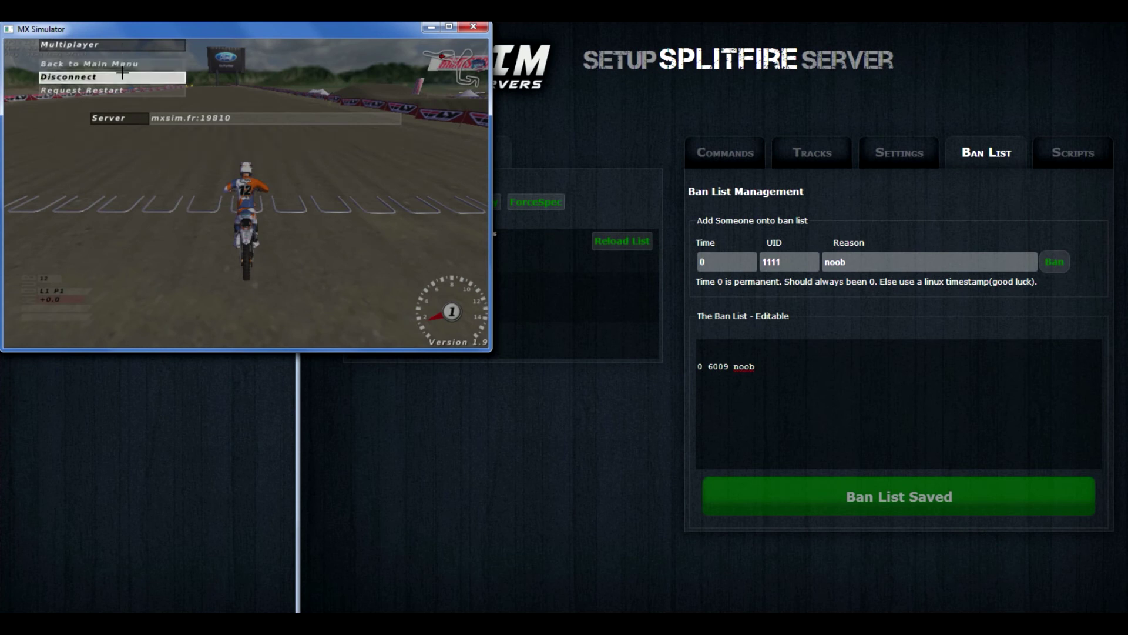
click(122, 75)
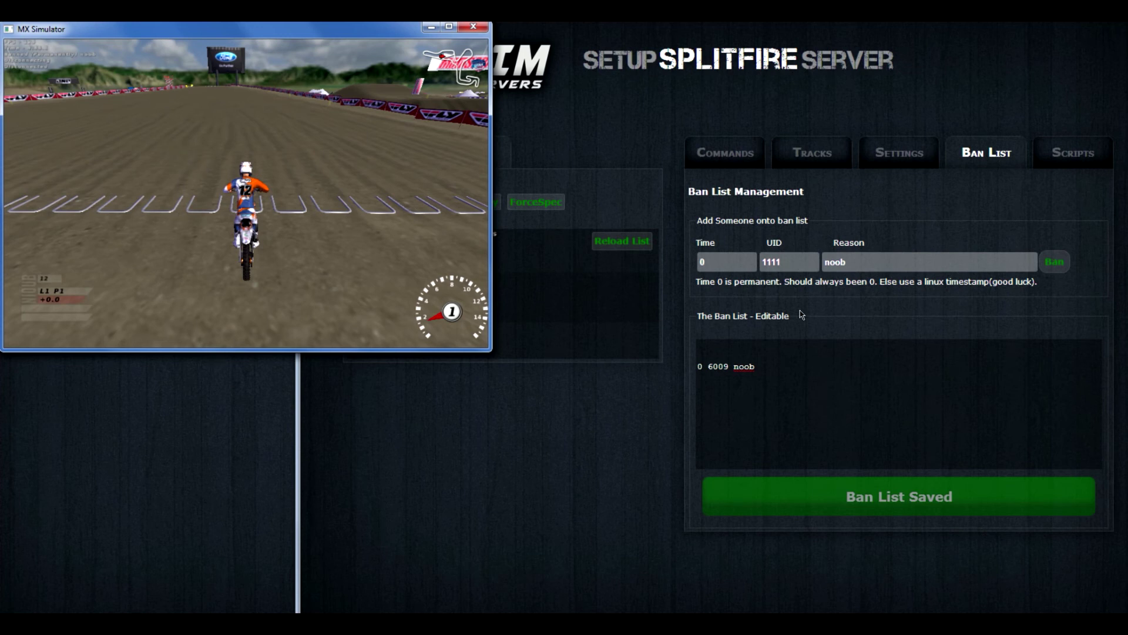
Step: Delete the remaining entry from the ban list text and save the empty ban list
click(924, 323)
click(781, 382)
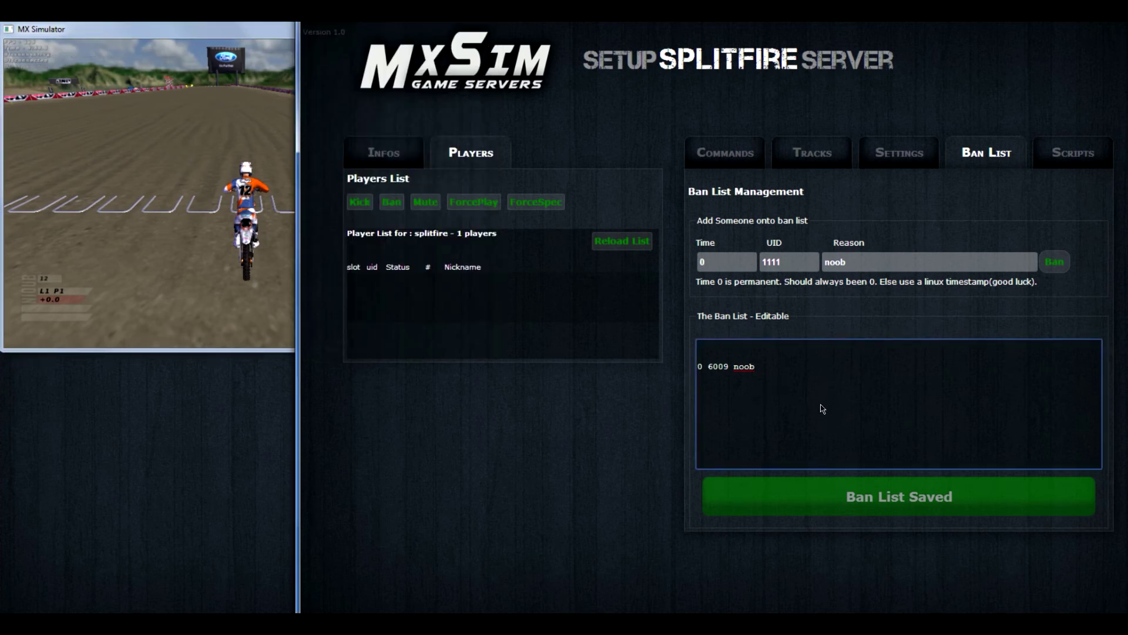
drag(823, 408, 668, 358)
key(Delete)
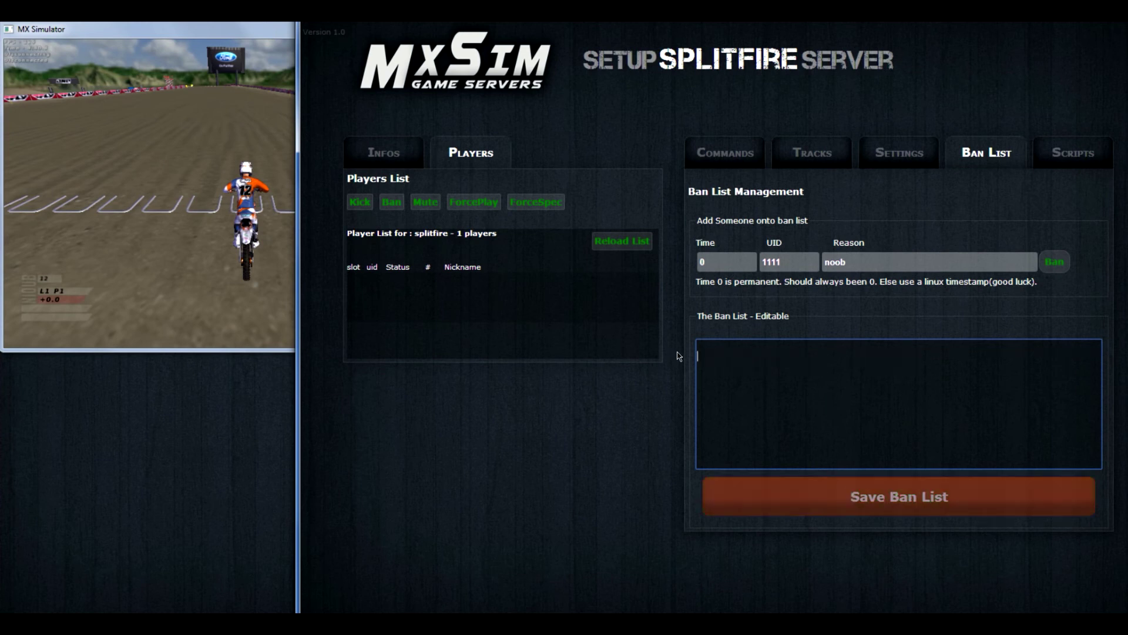
click(950, 504)
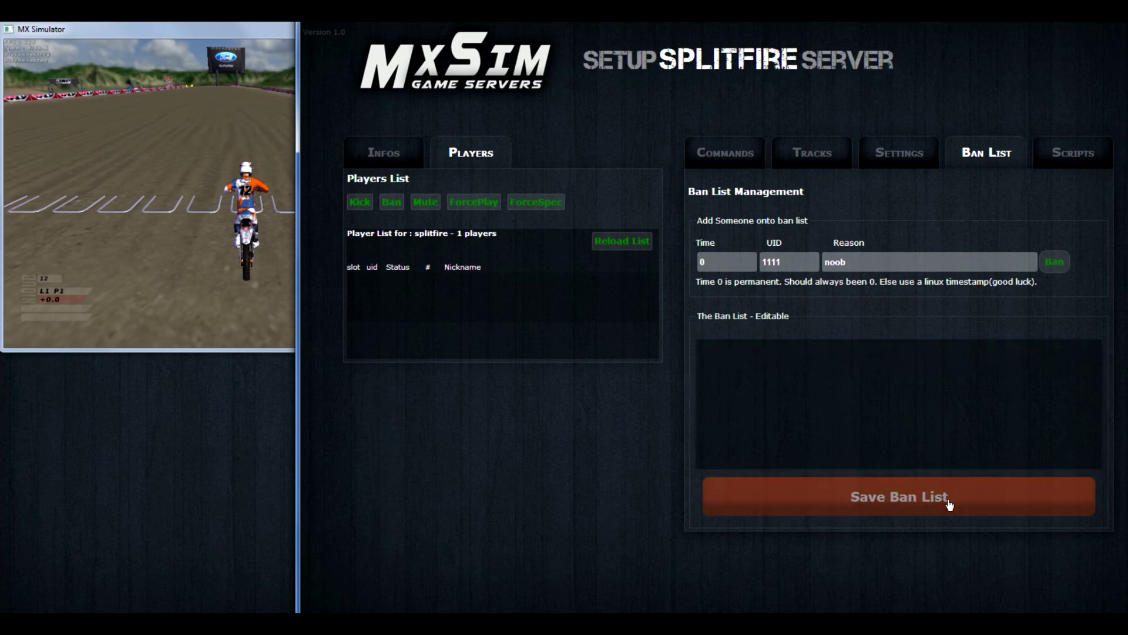
Step: Reconnect MX Simulator to the Miller server and bring up the Scripts page
key(alt+Tab)
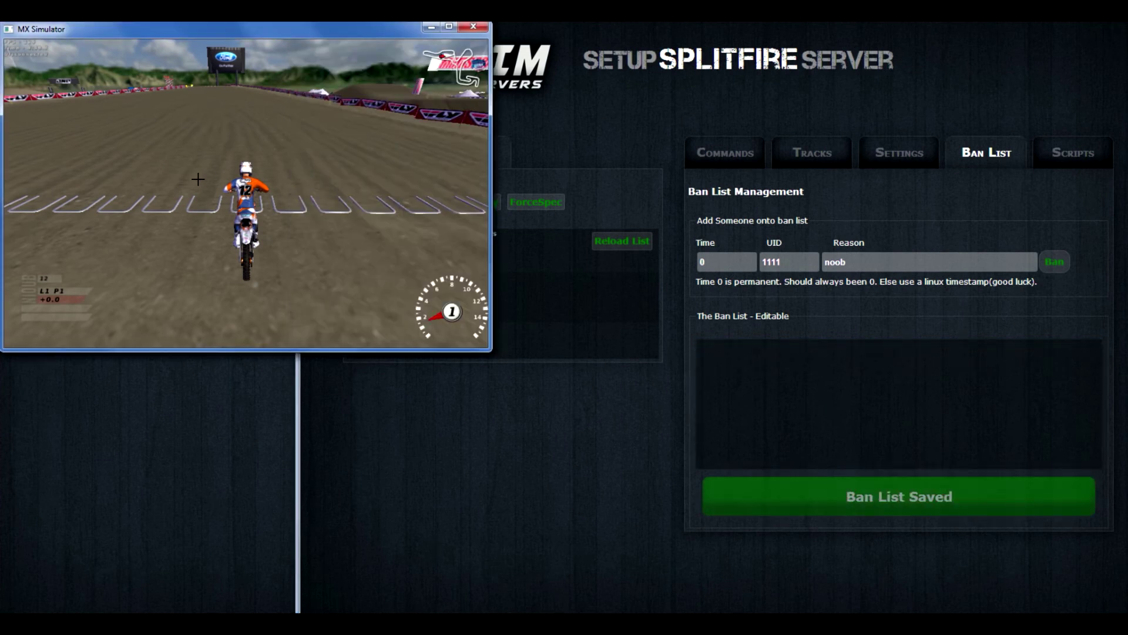
key(Escape)
click(134, 128)
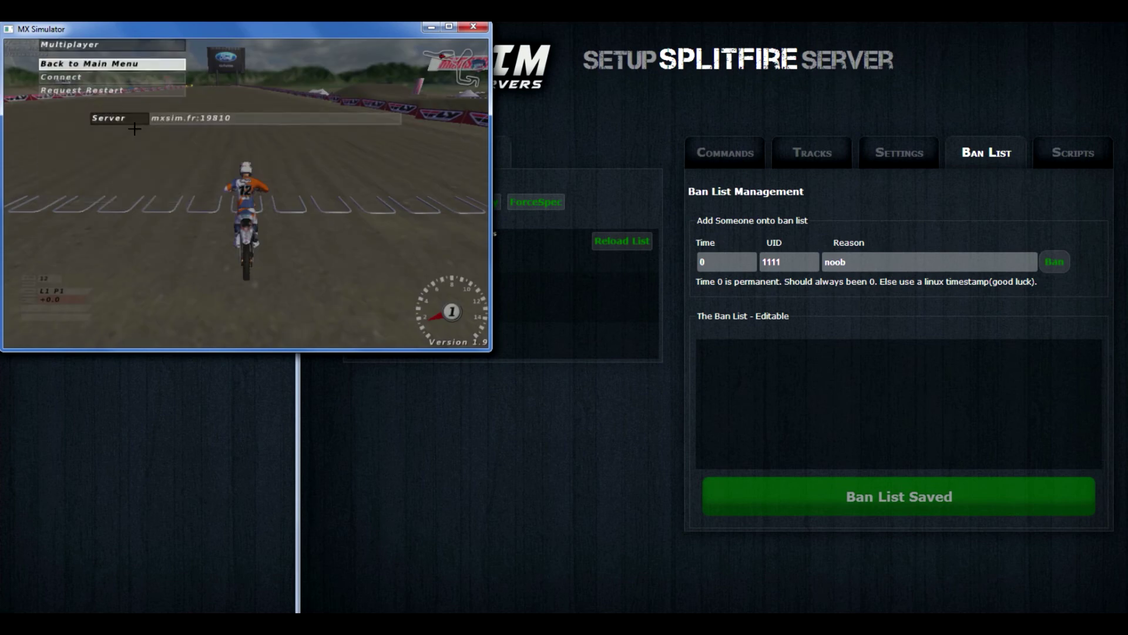
click(111, 79)
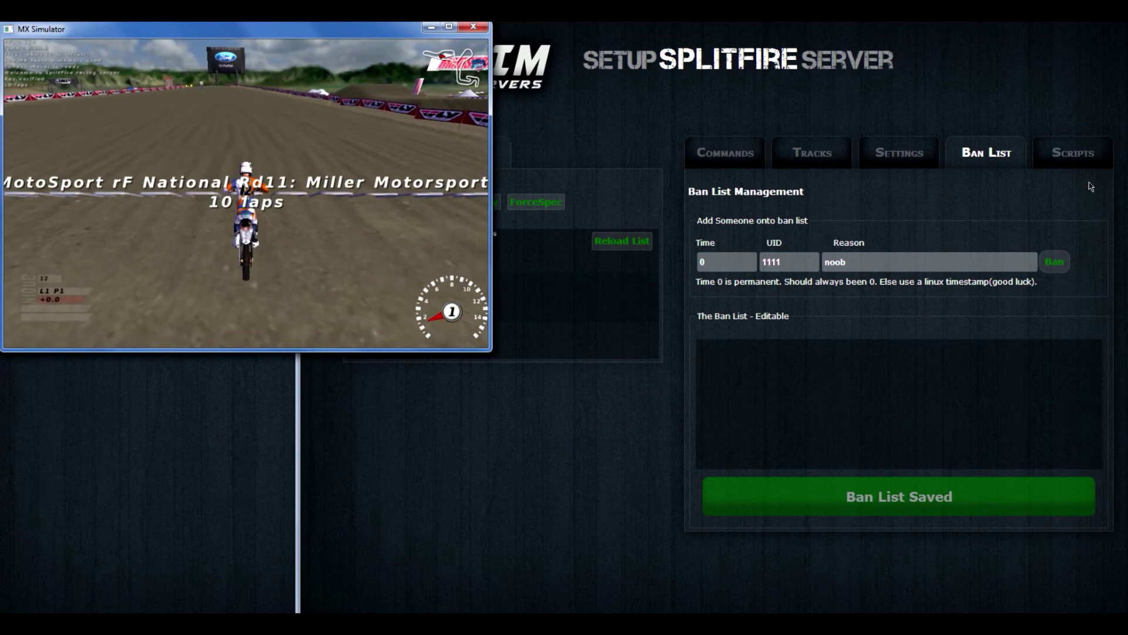
click(1068, 154)
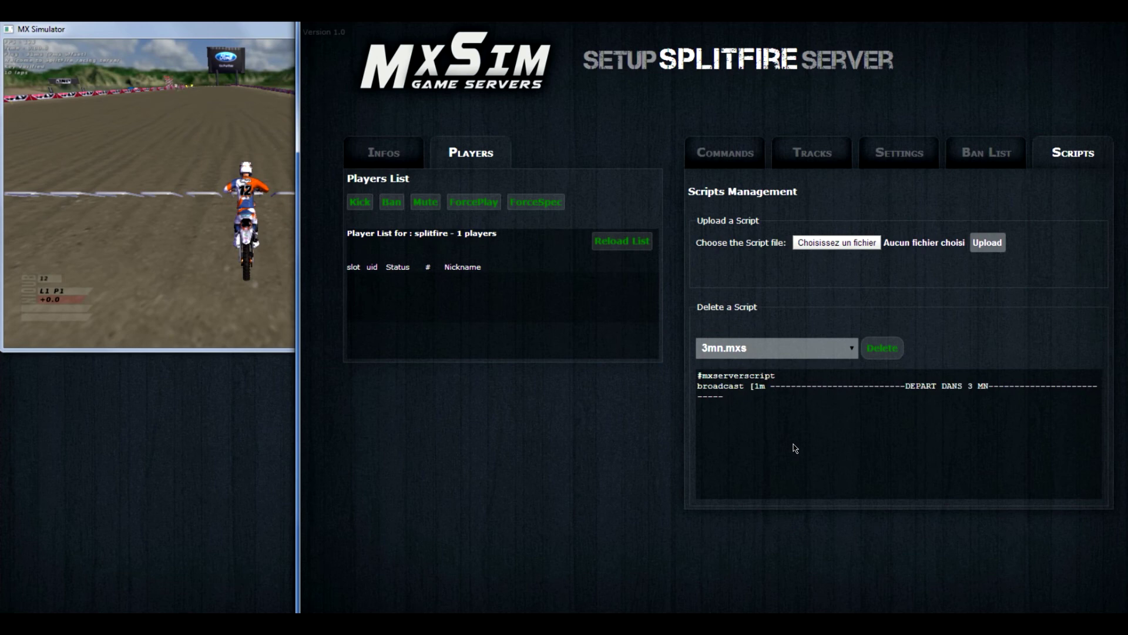
Step: Cancel the script upload dialog and select 4mn.mxs in the Delete a Script list
click(834, 242)
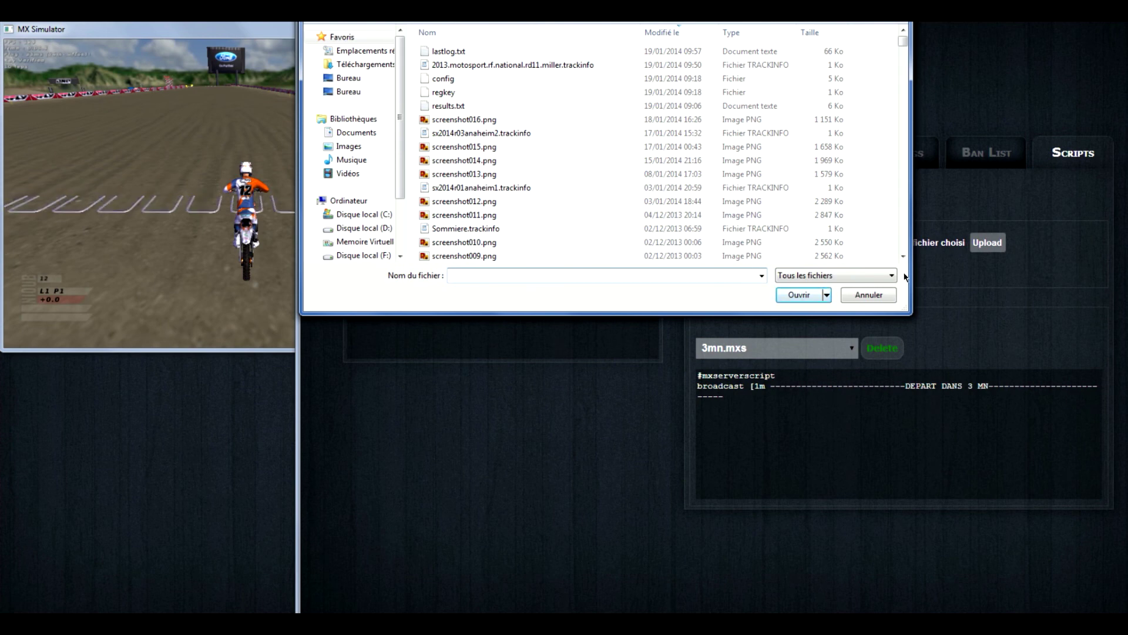
click(868, 295)
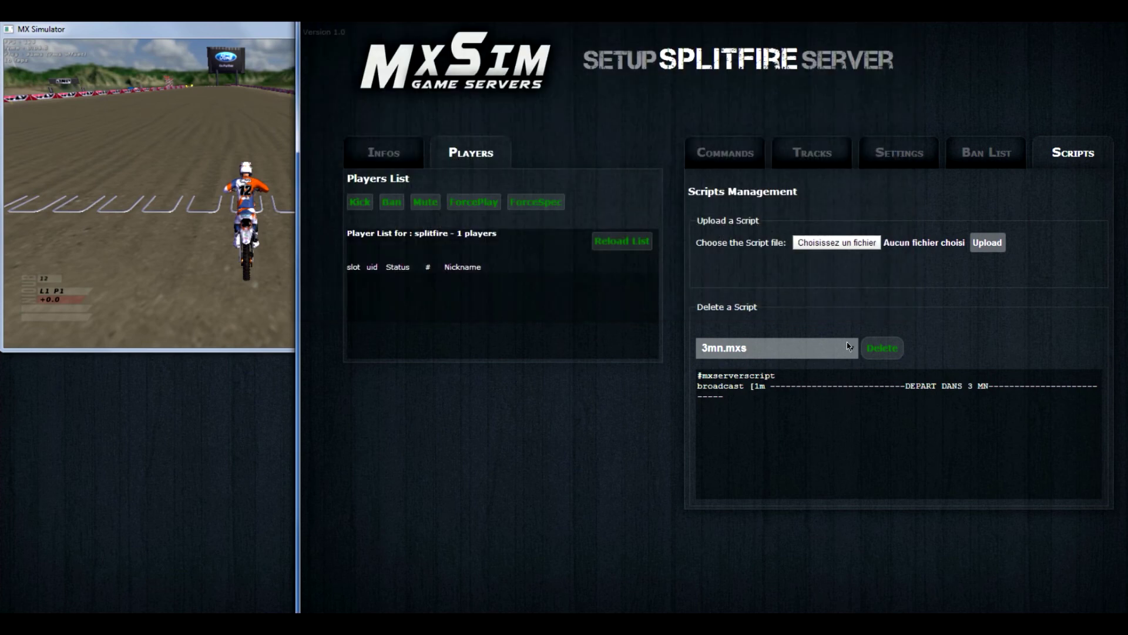
drag(775, 376, 695, 379)
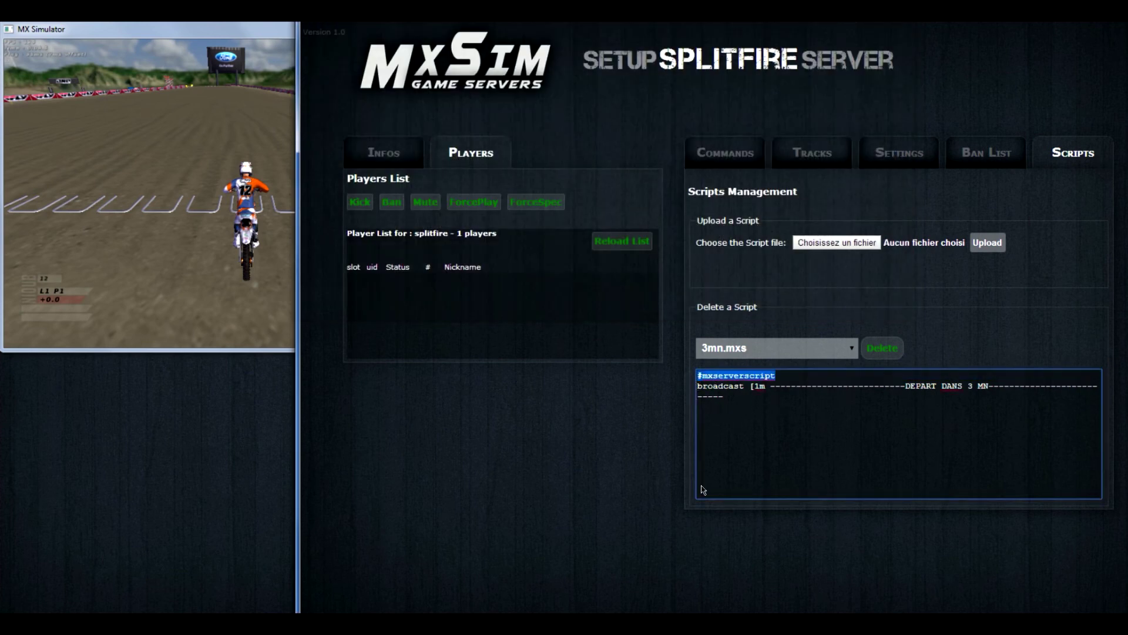
click(745, 348)
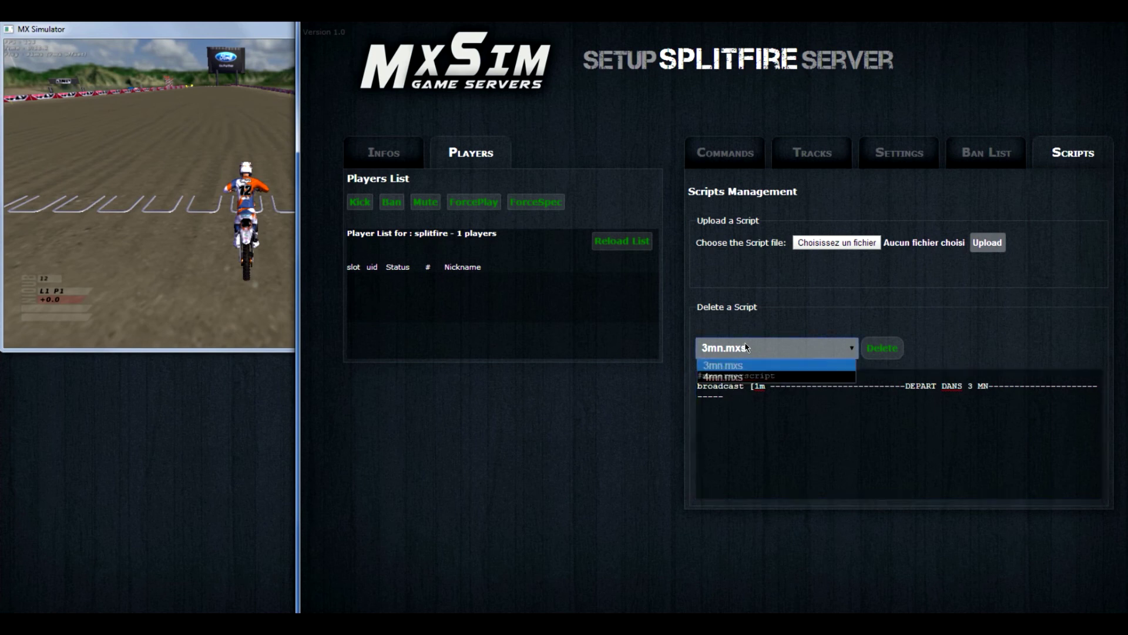
click(748, 374)
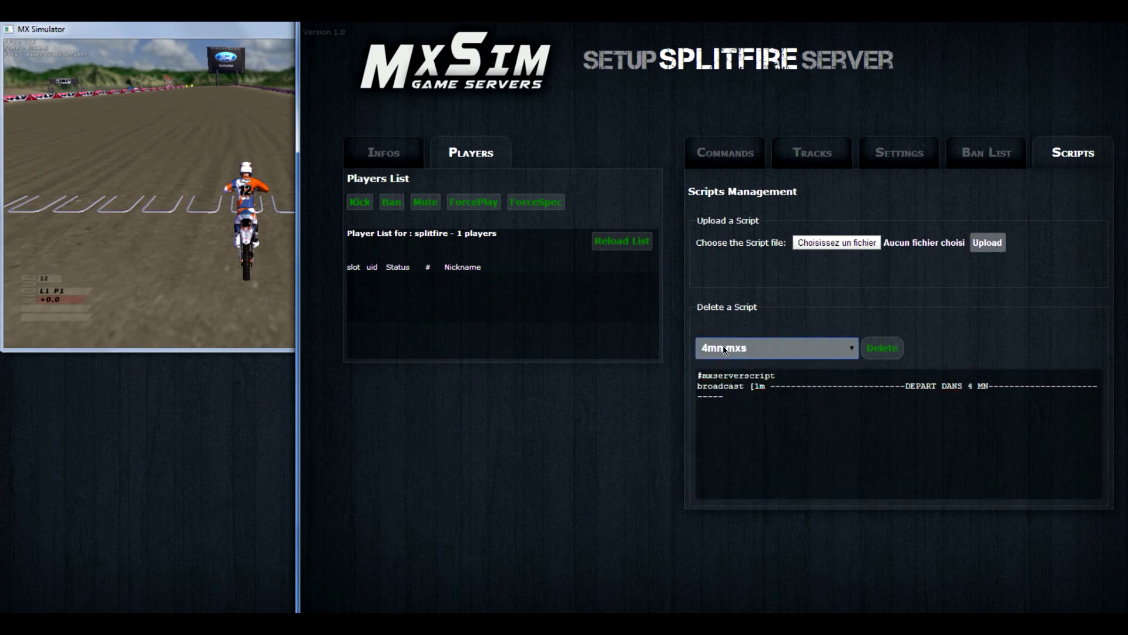
click(727, 353)
click(728, 378)
Step: Delete the 4mn.mxs script from the server
click(810, 348)
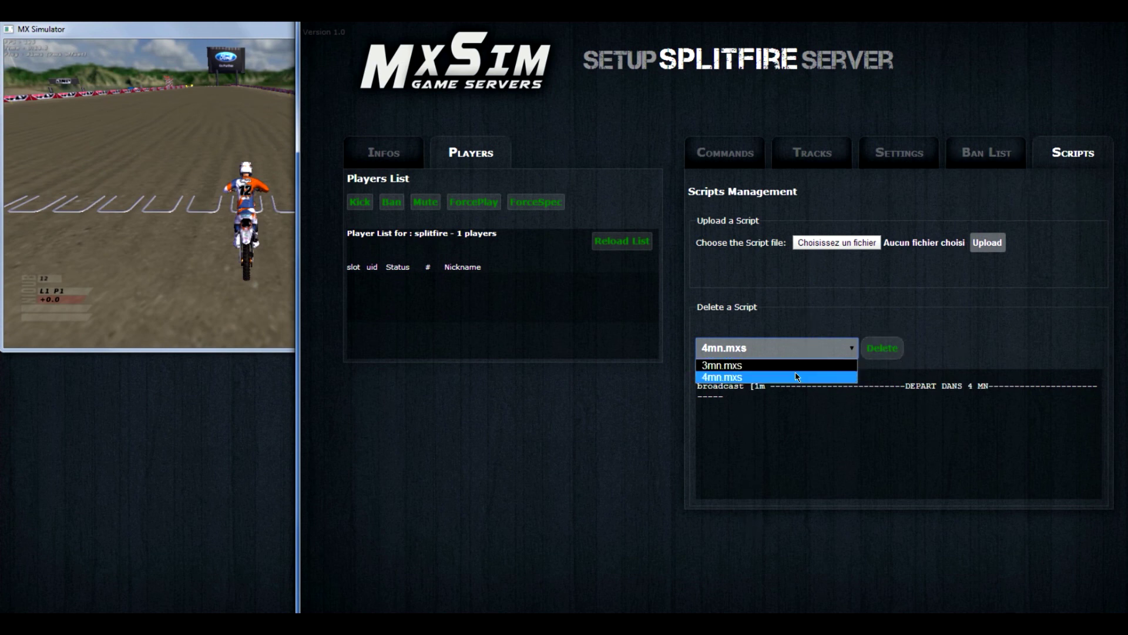
click(810, 348)
click(892, 351)
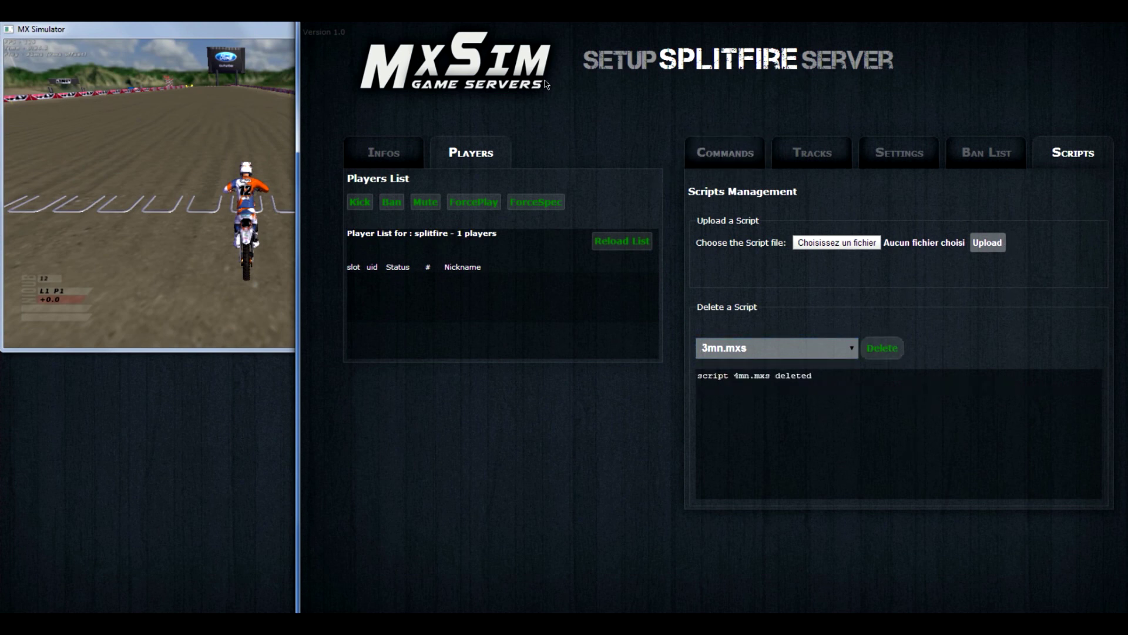
click(735, 156)
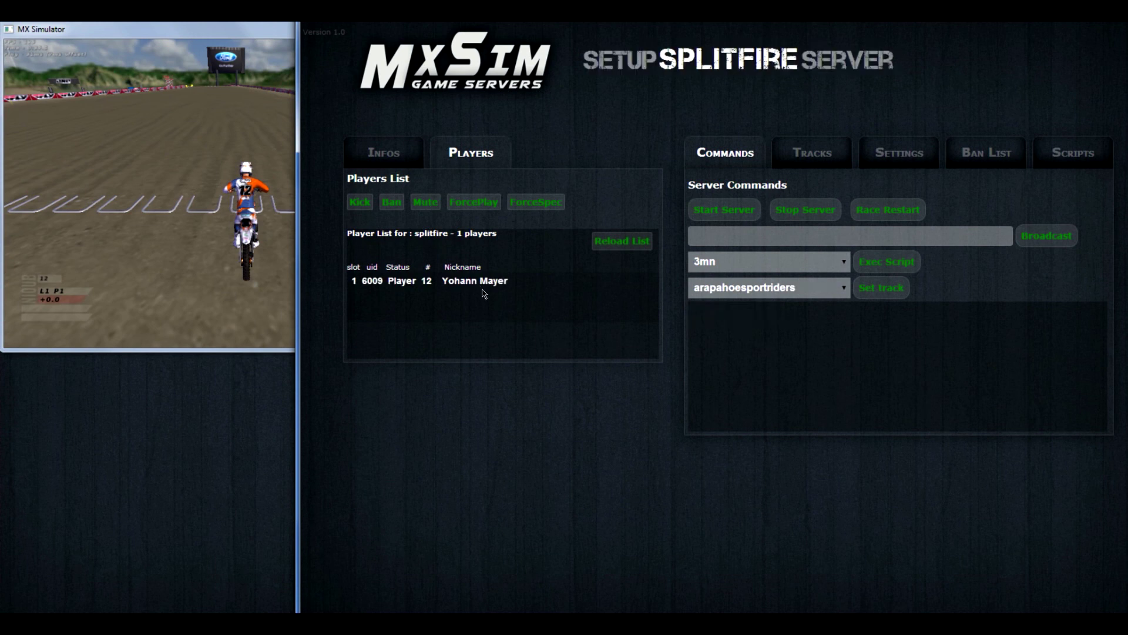
Step: Check the runnable and stored script lists to confirm 3mn.mxs is available
click(795, 266)
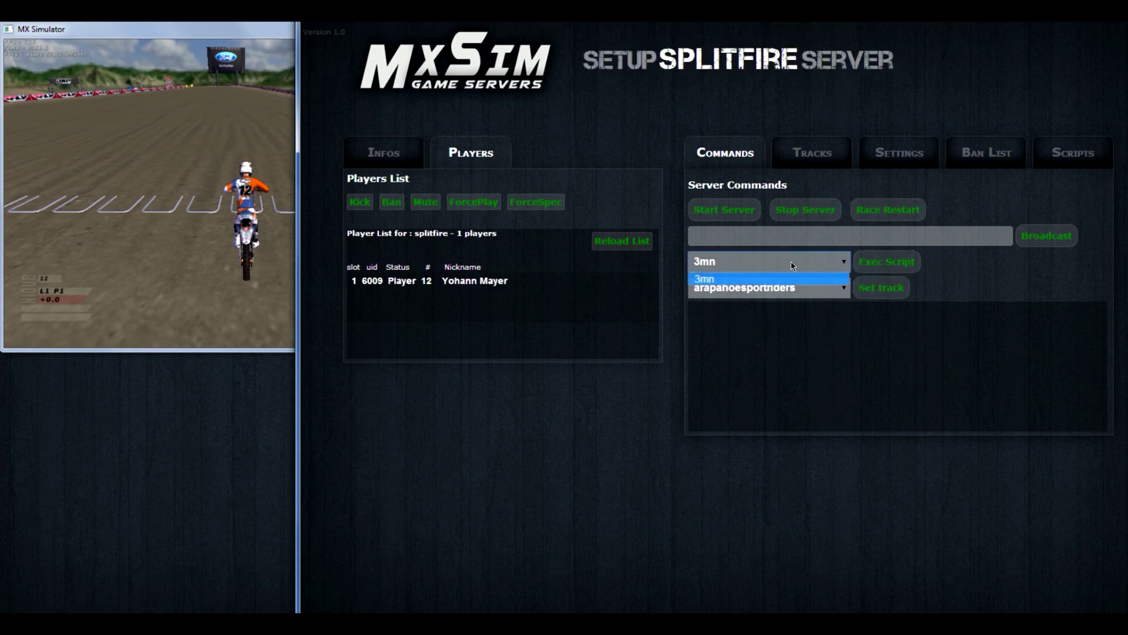
click(789, 258)
click(794, 258)
click(783, 278)
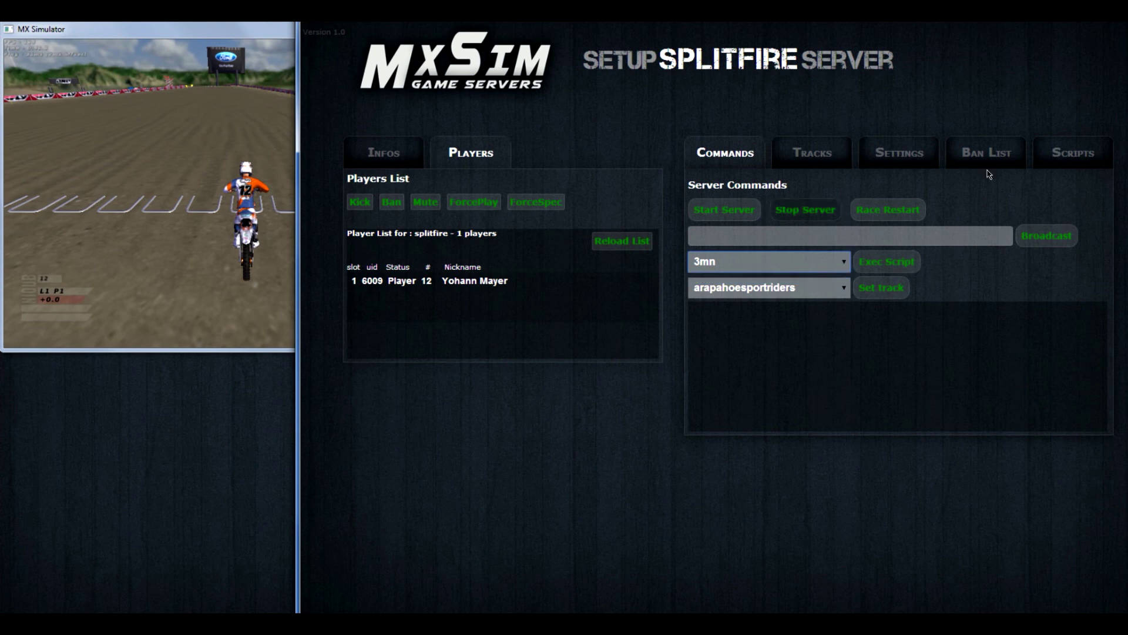
click(1072, 154)
click(827, 345)
click(796, 363)
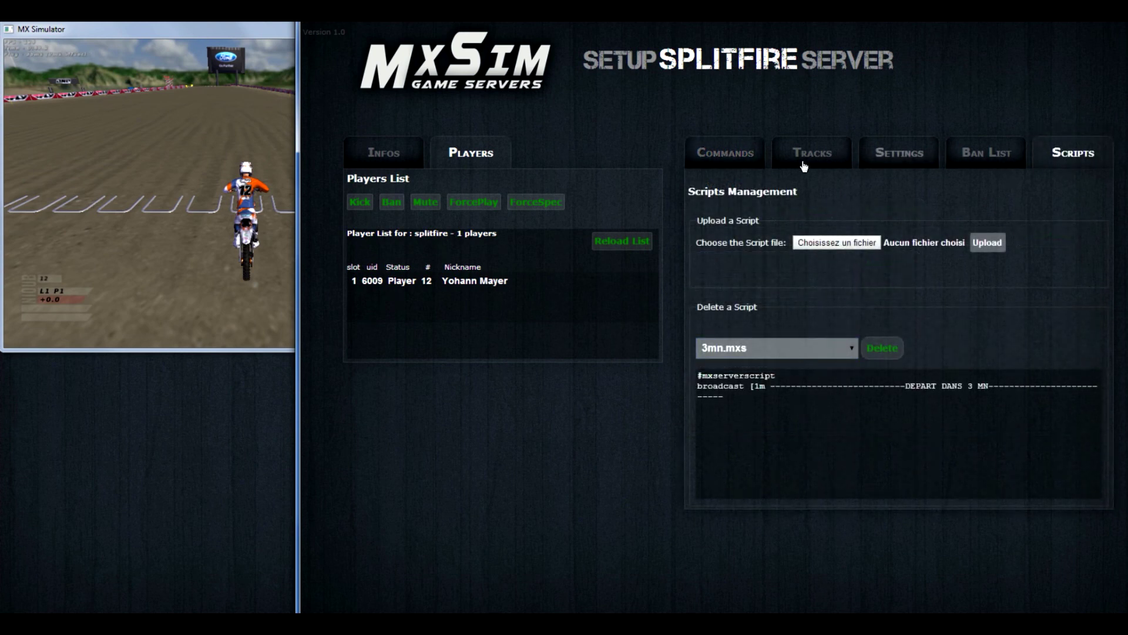
click(725, 153)
Step: Execute the 3mn script from the Commands page
click(761, 269)
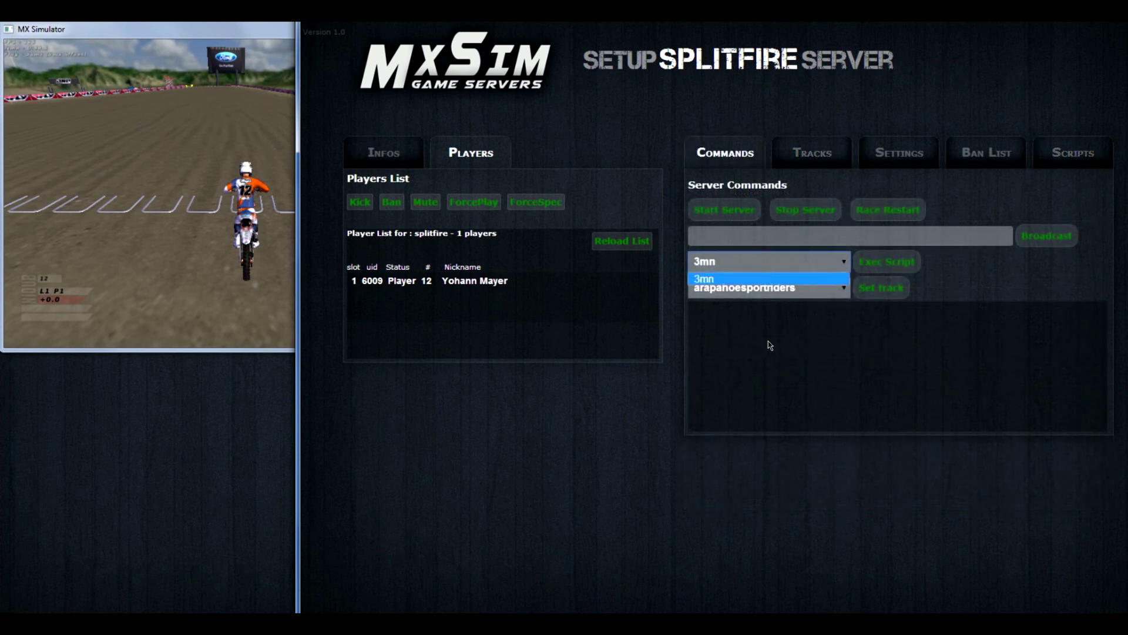
click(898, 382)
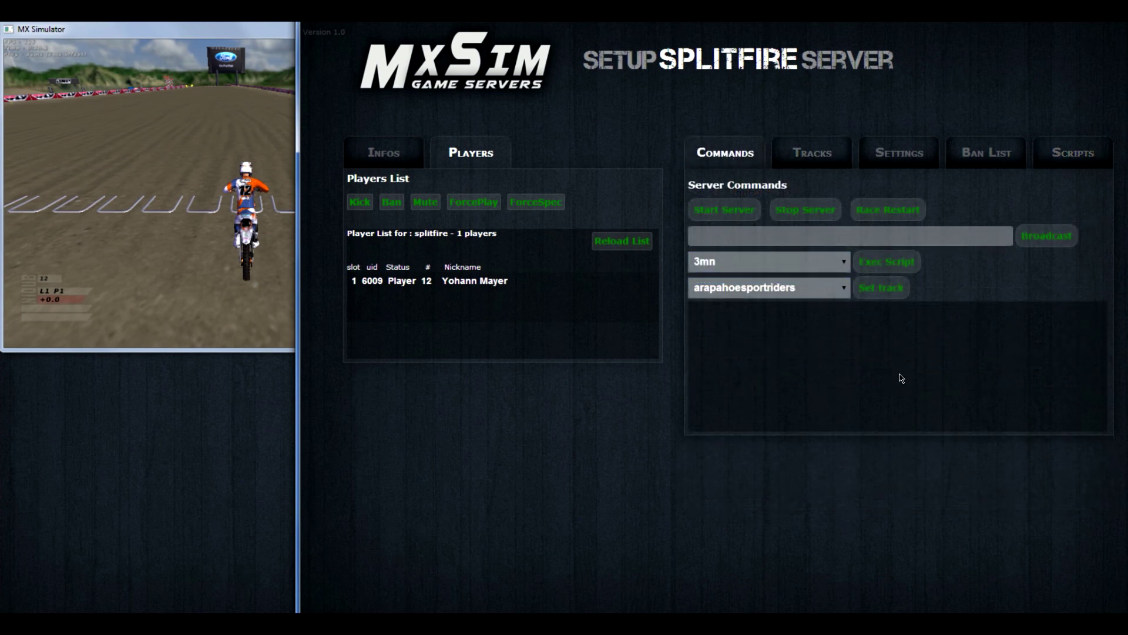
click(892, 265)
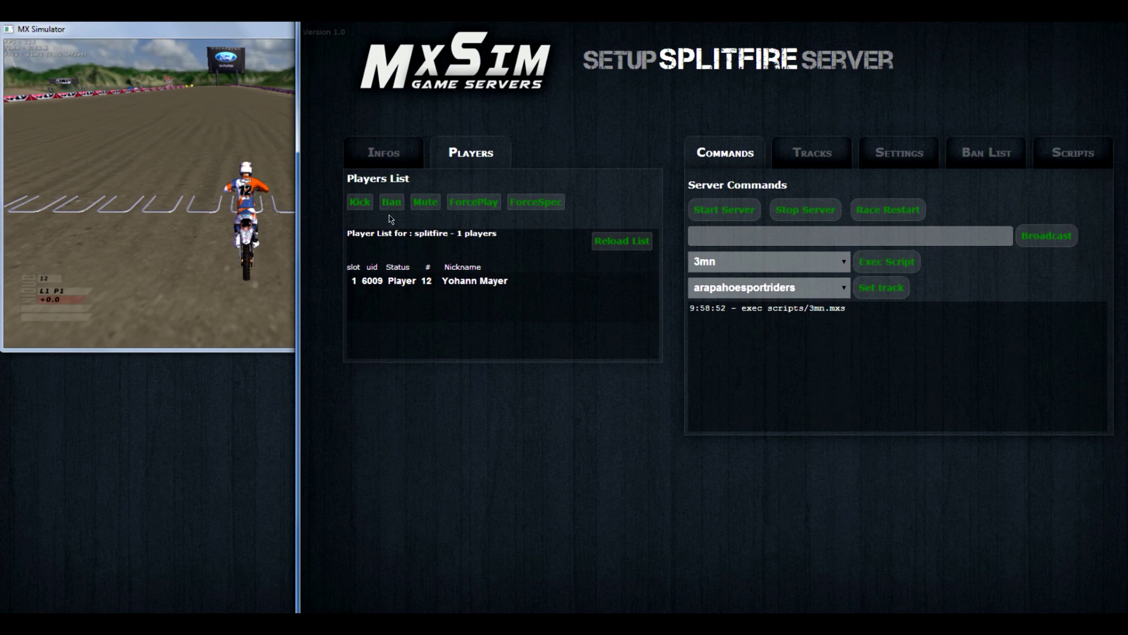
Step: Ban the connected player from the Players list, attempt rejoining in-game, then view the Ban List
click(429, 282)
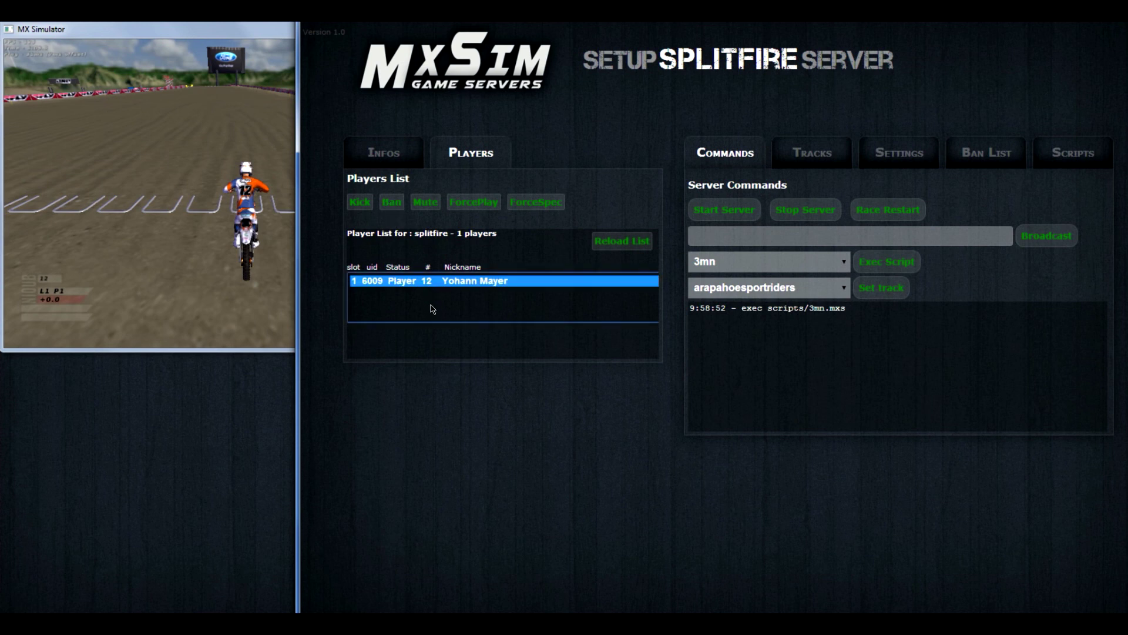
click(392, 203)
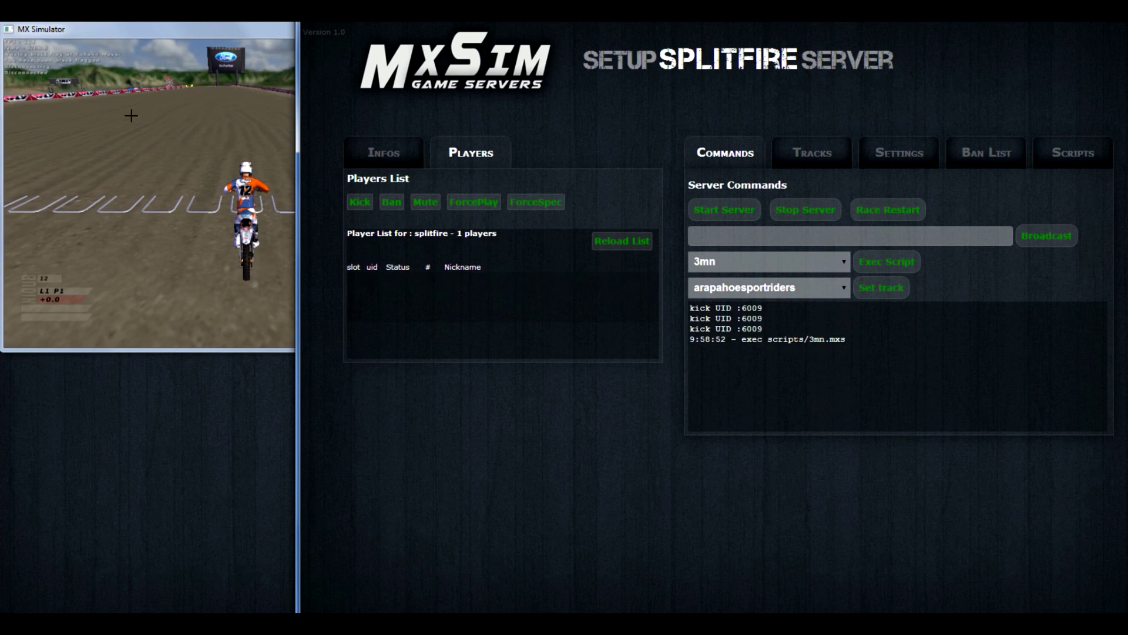
click(107, 113)
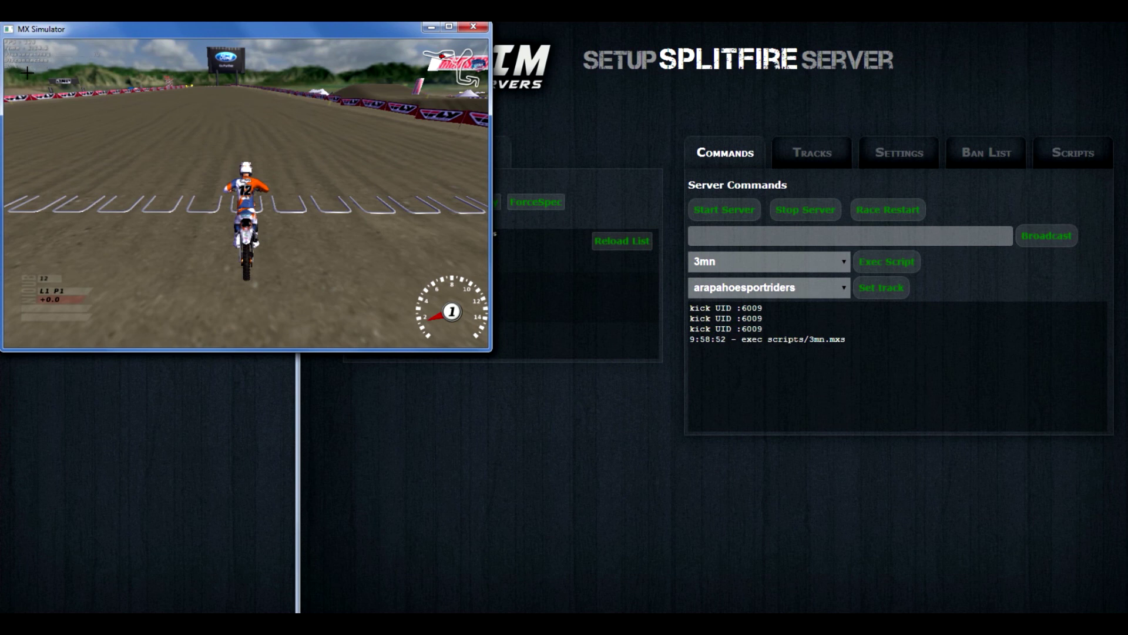
key(Escape)
click(106, 126)
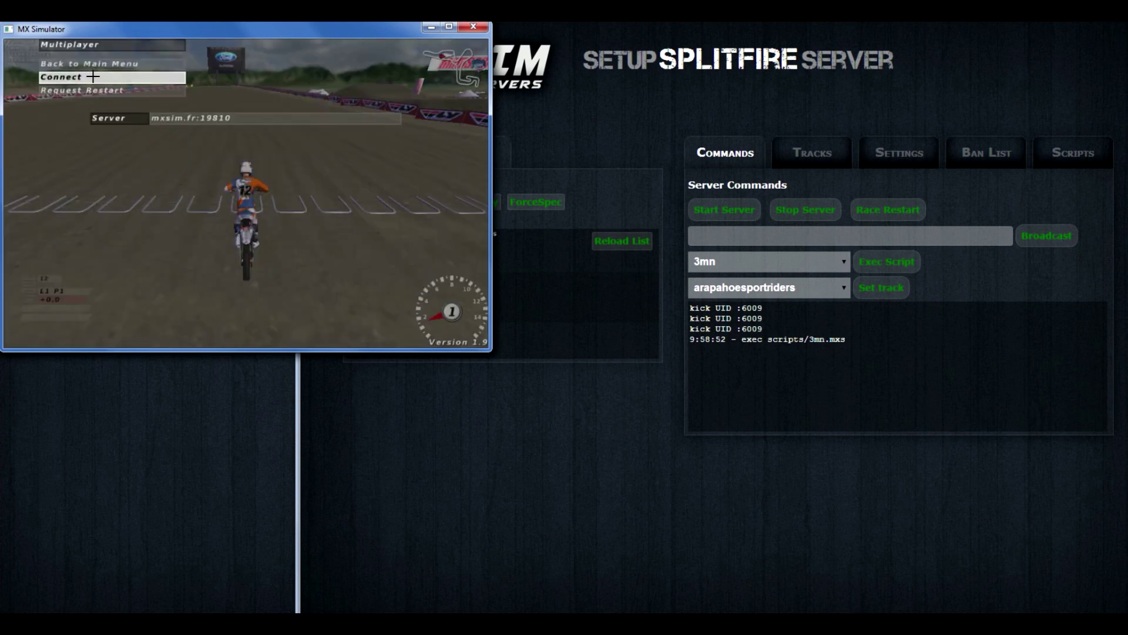
click(93, 76)
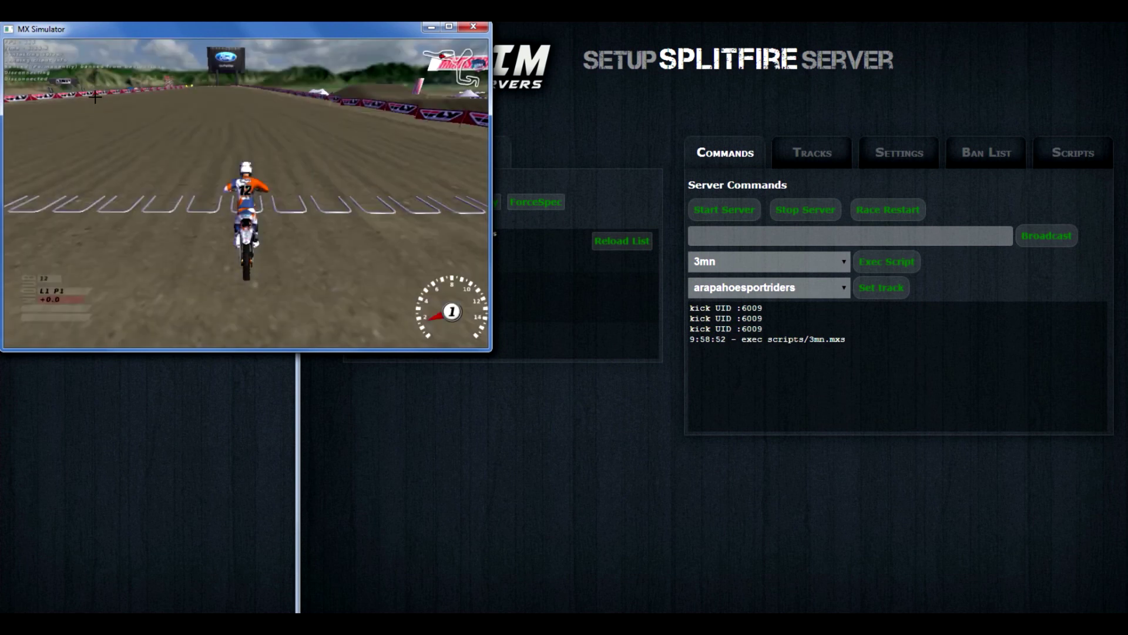
click(1034, 247)
click(996, 151)
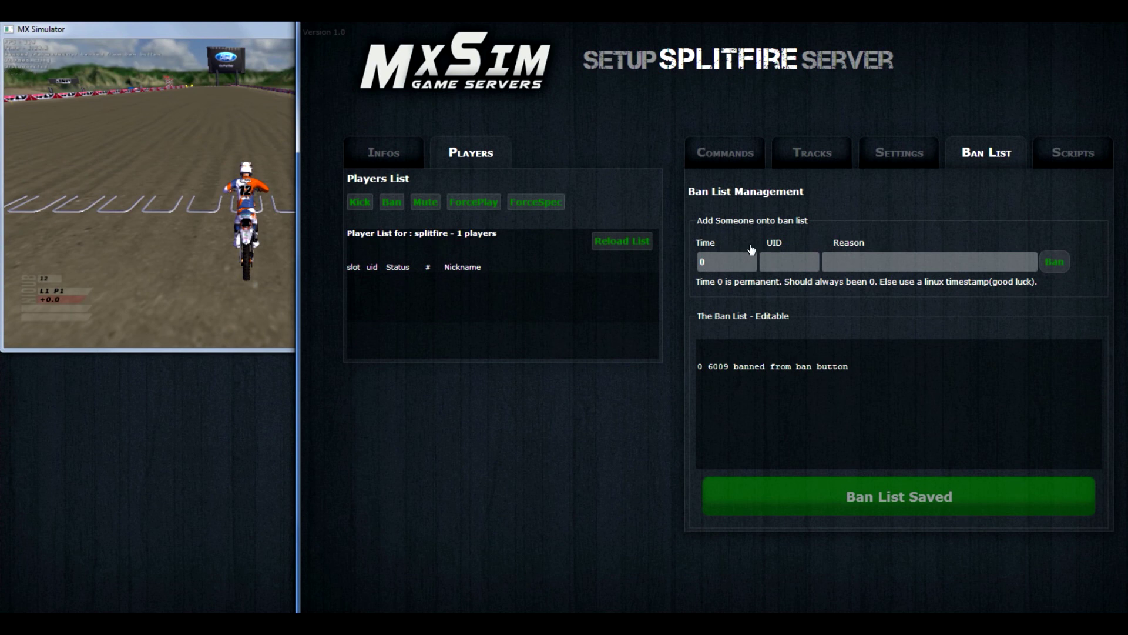
Step: Delete the lone ban entry from the ban list text and save the empty list
click(889, 382)
key(ctrl+a)
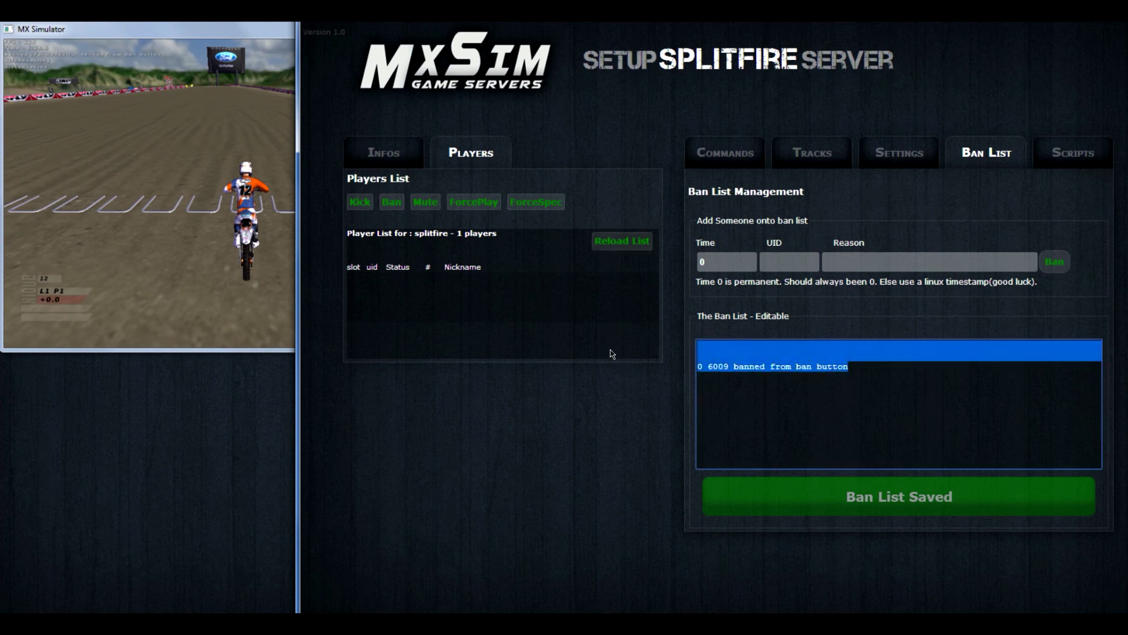
key(Delete)
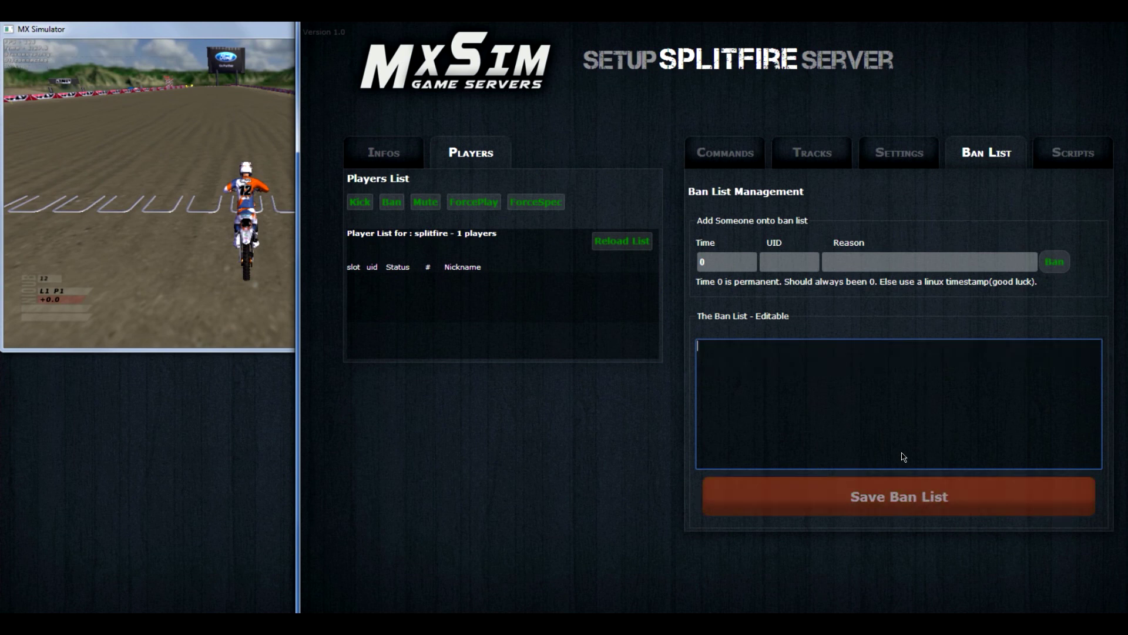
click(902, 503)
click(852, 492)
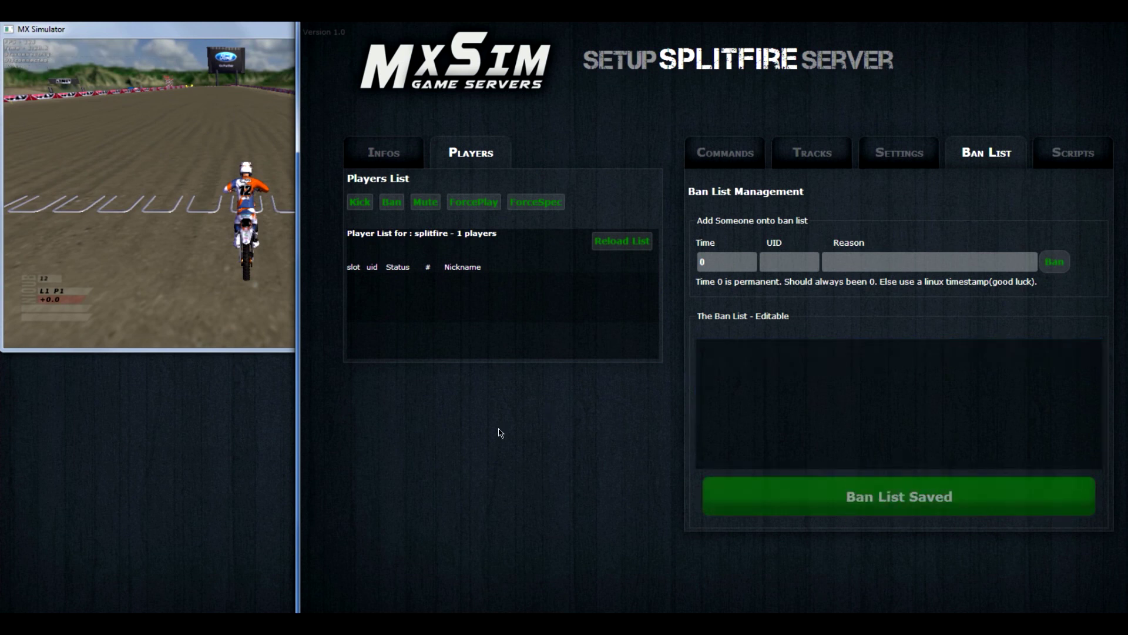
Step: Rejoin the 10-lap Miller Motorsport race in MX Simulator through the multiplayer menu
click(117, 146)
key(Escape)
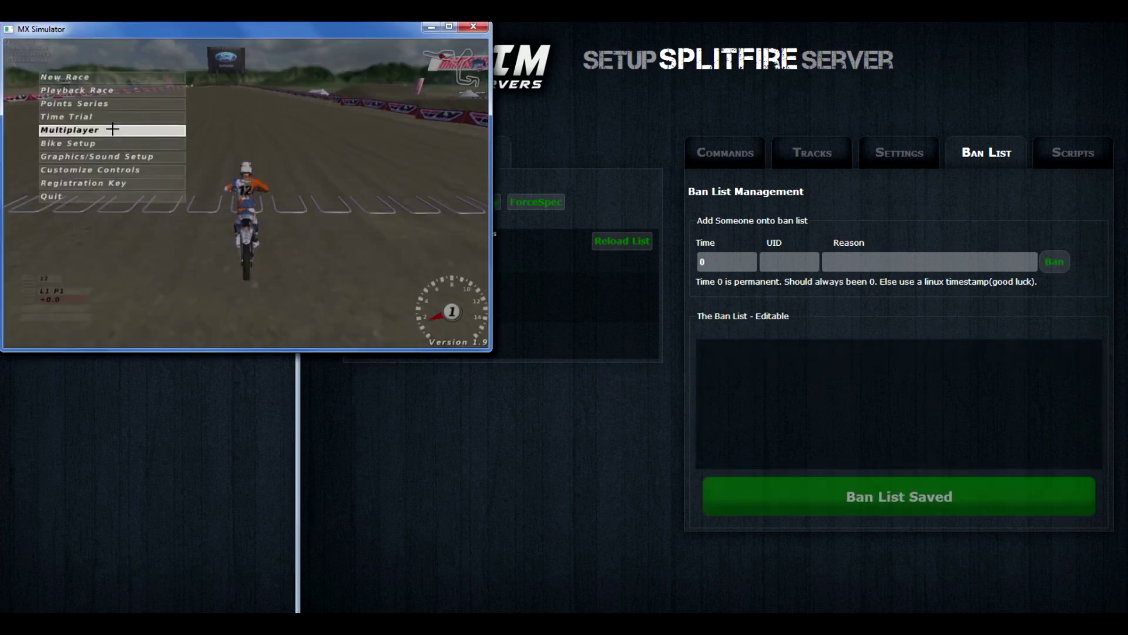
click(150, 124)
click(88, 79)
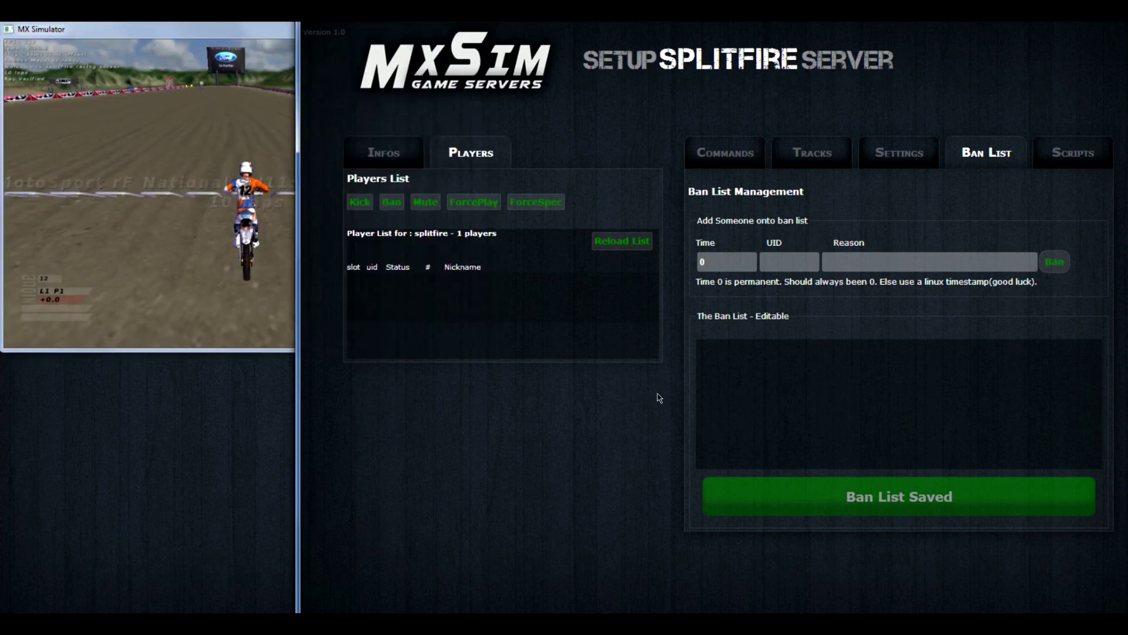
click(658, 393)
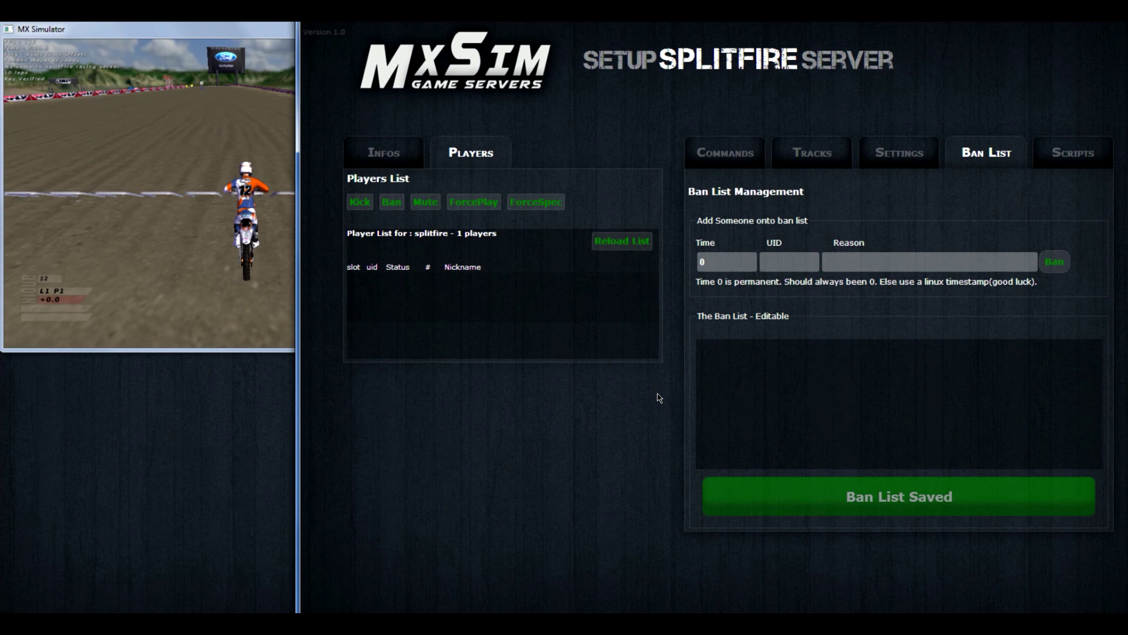